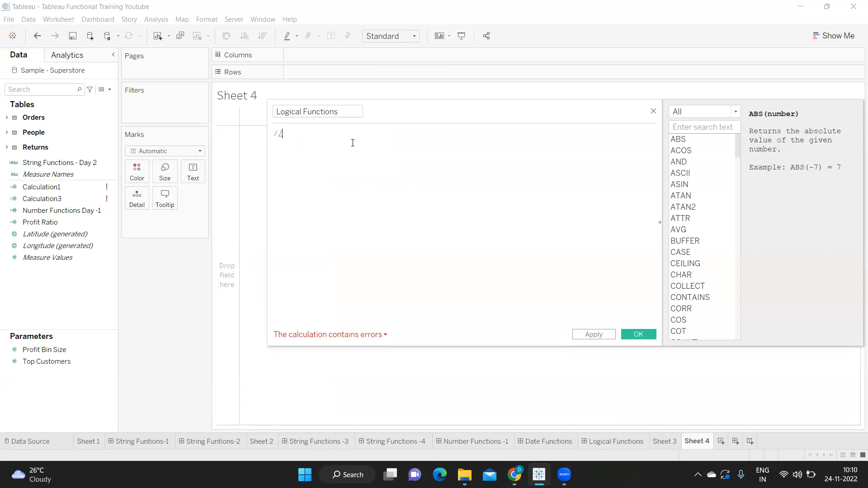
Step: Complete the comment as "//what could be the output for the logic" and enter SUM([Sales]) on the line beneath
type("what ")
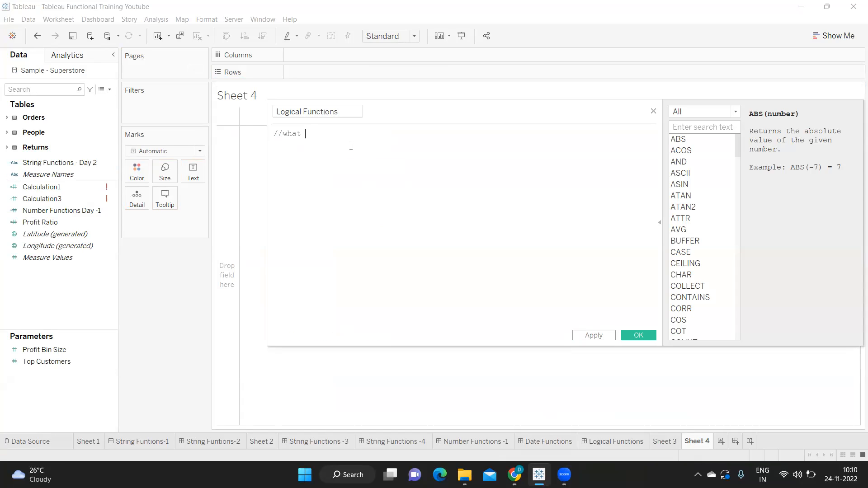
type("could be the output for the logic")
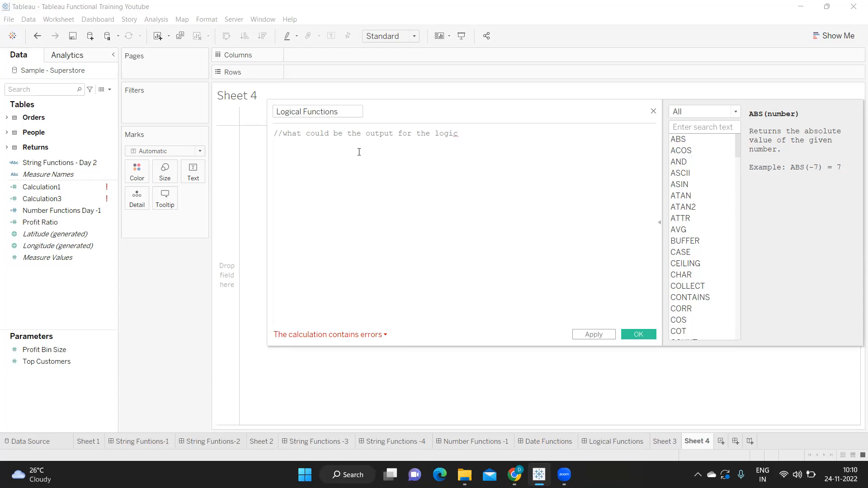
key("Return")
type("SU")
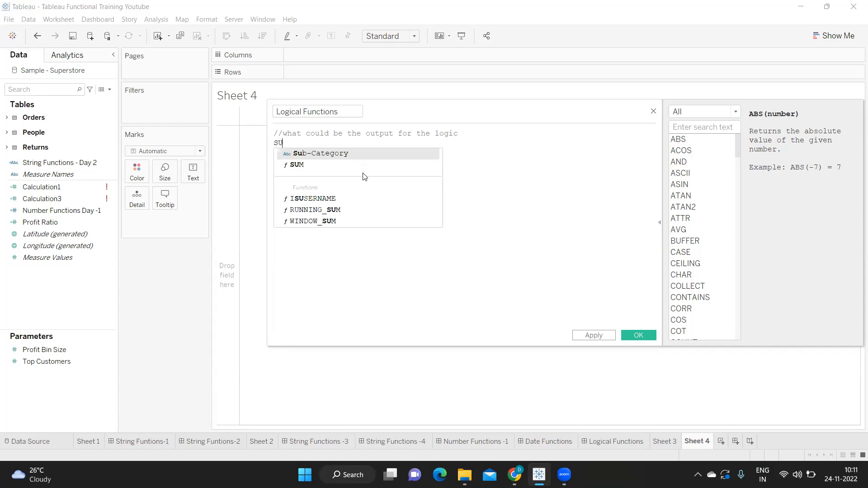
type("M([Sales]")
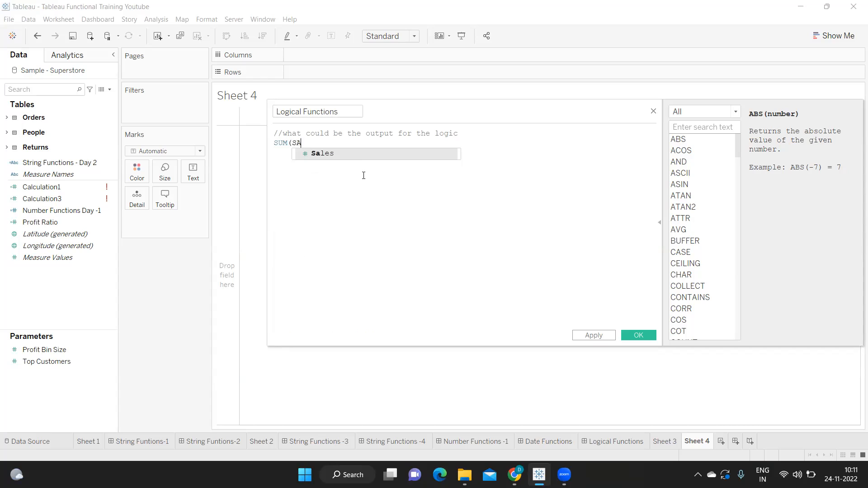
type(")")
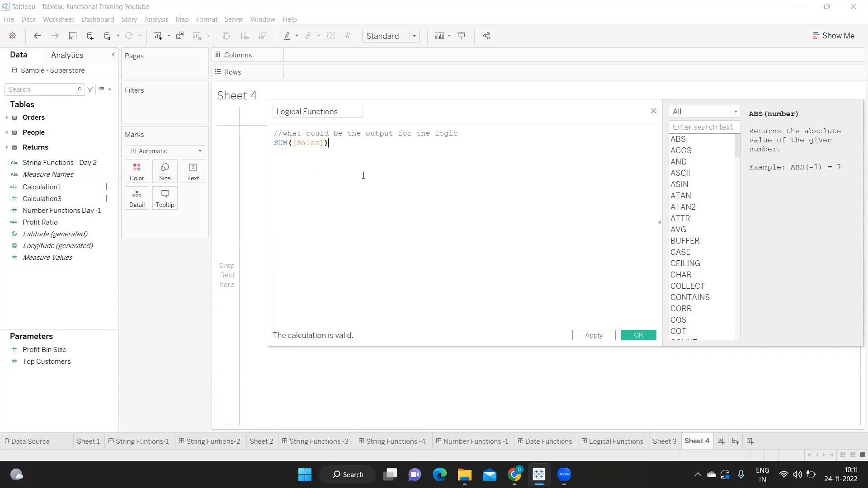
Step: Annotate the SUM([Sales]) line with the trailing comment "//SUM(SALES) WHAT EVER THE DIM"
left_click_drag(345, 149, 274, 144)
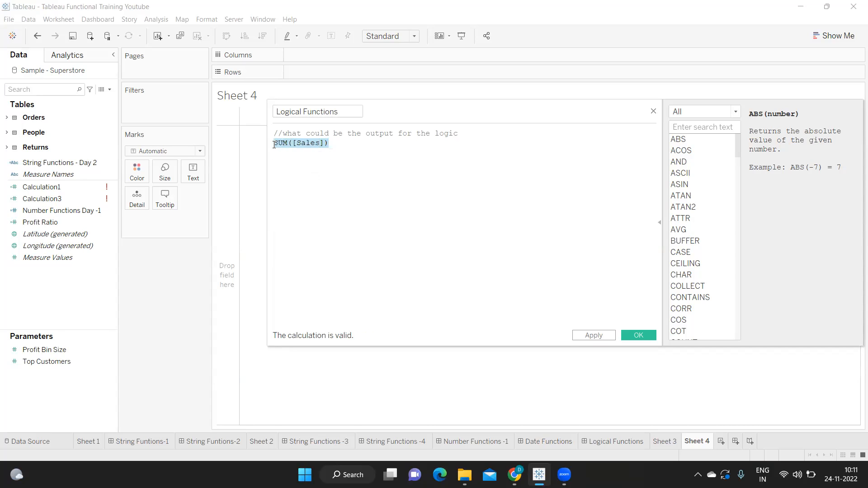
left_click(361, 148)
type("//")
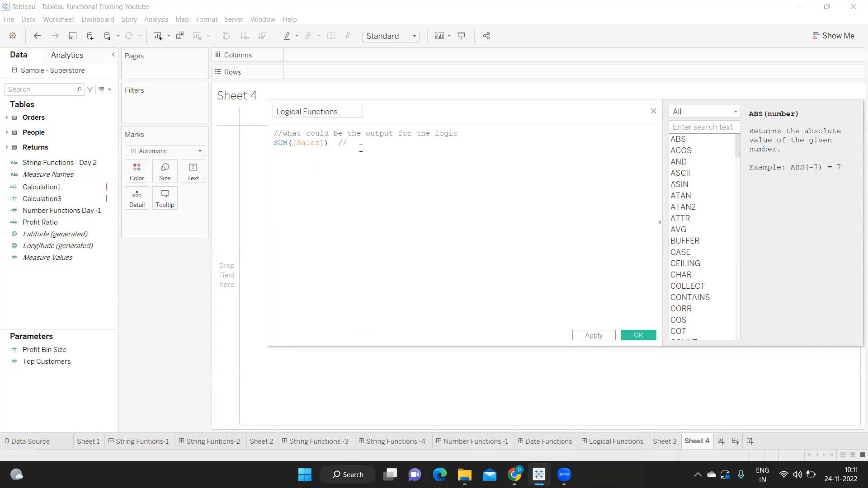
type("SUM(SALES) WHAT EVER THE DIM")
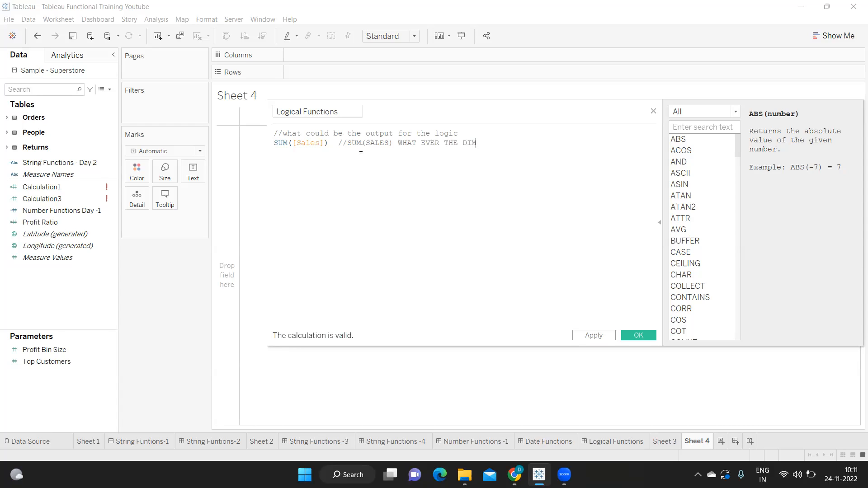
Step: Add the formula SUM([Sales])=0 on a new line and comment out the SUM([Sales]) line above it
key("Return")
type("sum(")
key("BackSpace")
key("BackSpace")
key("BackSpace")
key("BackSpace")
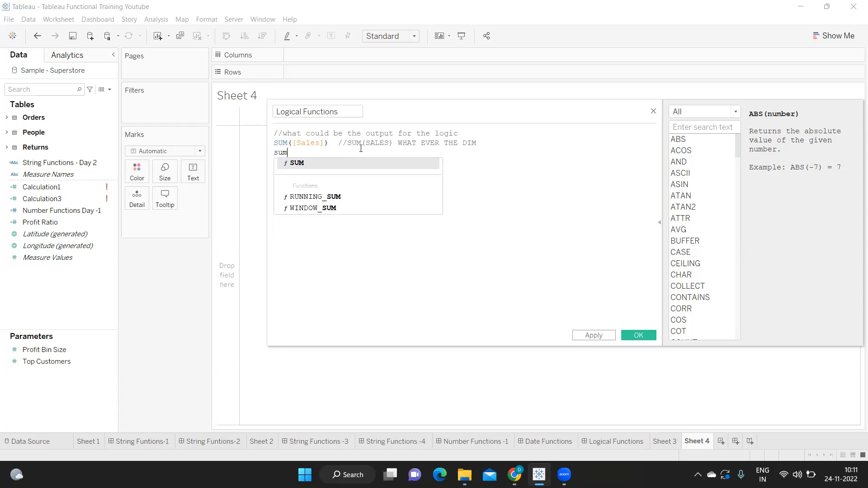
type("SUM(SA")
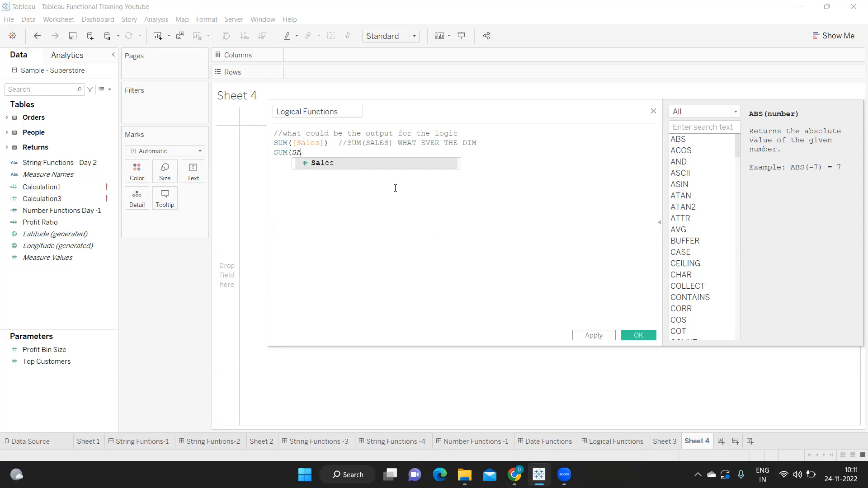
key("Return")
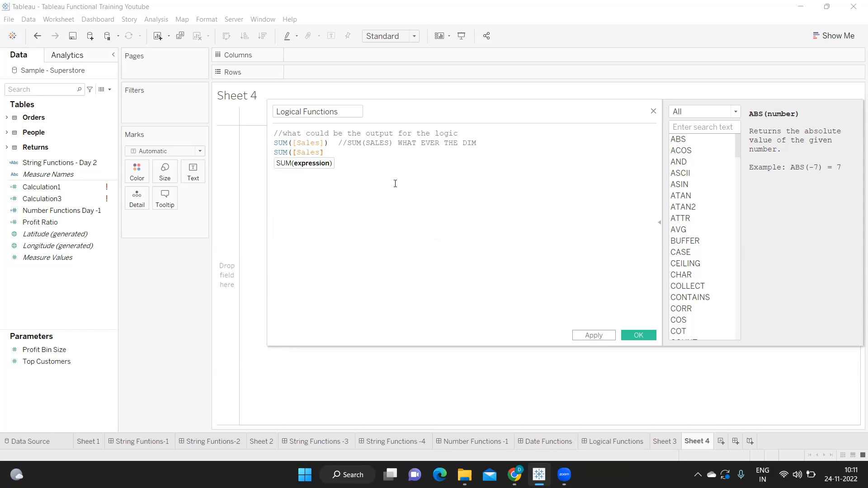
type(")=0")
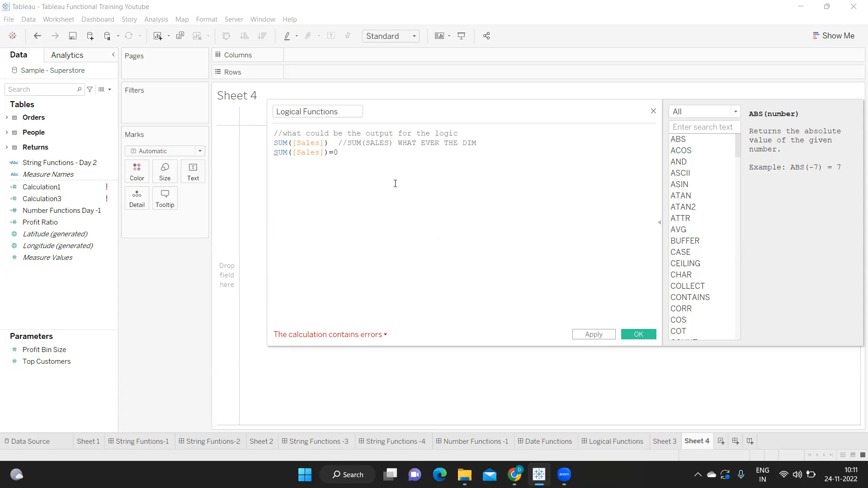
left_click(274, 145)
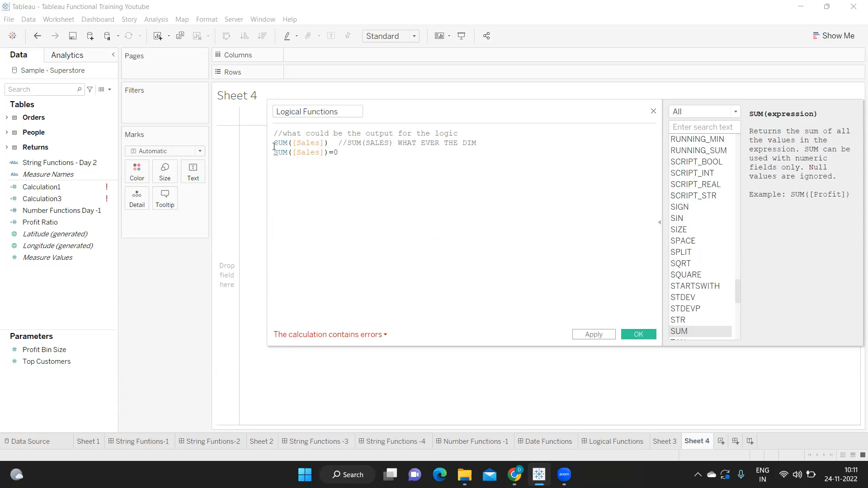
type("//")
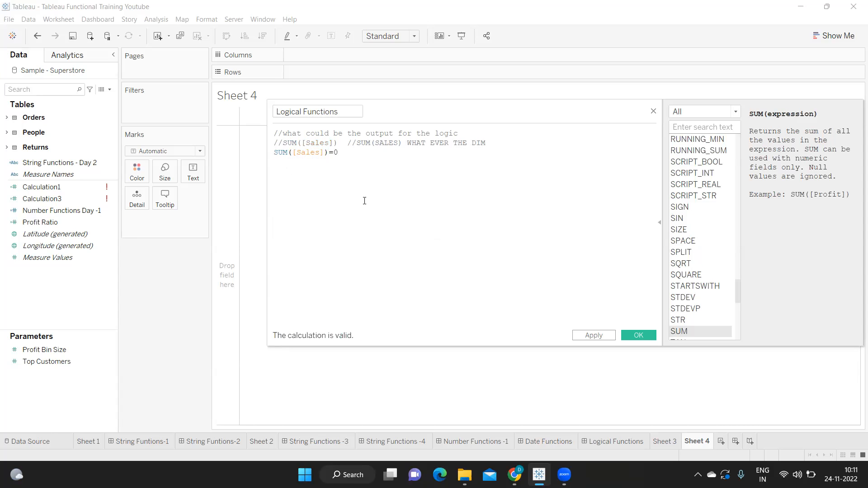
Step: Annotate the SUM([Sales])=0 line with the comment "//Trying to evaluate if my sum of sales is =0 or not"
type("  //Tryin")
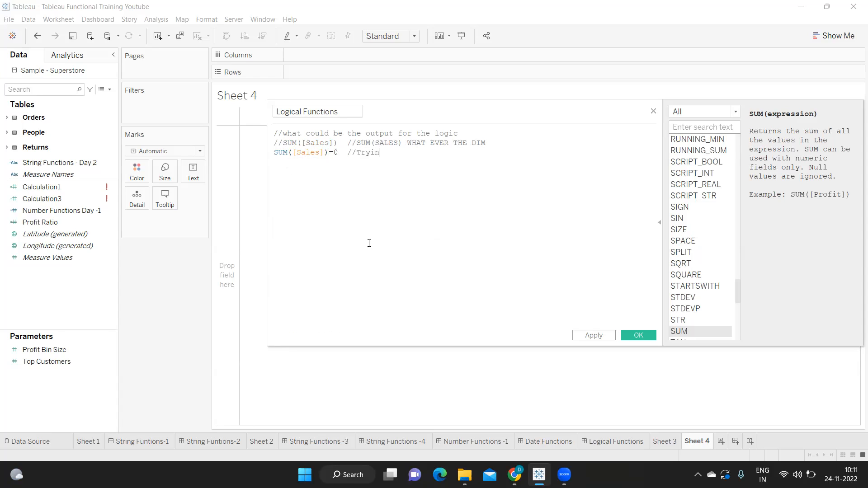
type("g to evaluate if my sum of sales is")
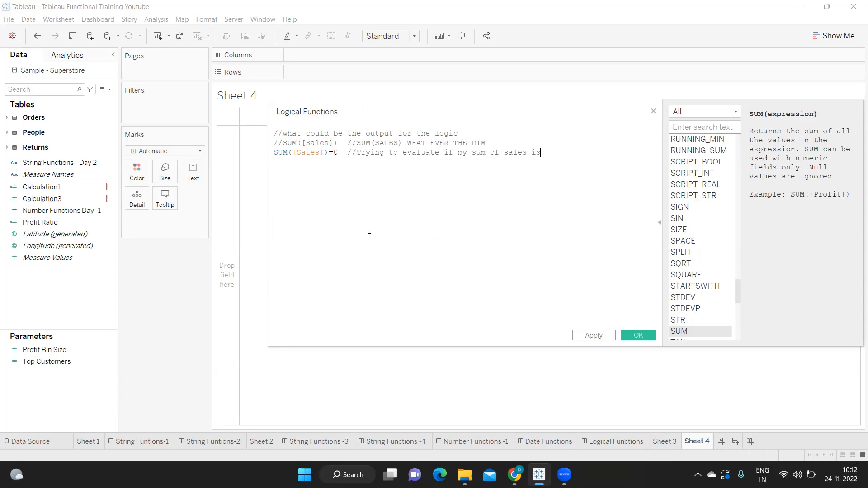
type(" =0 or not")
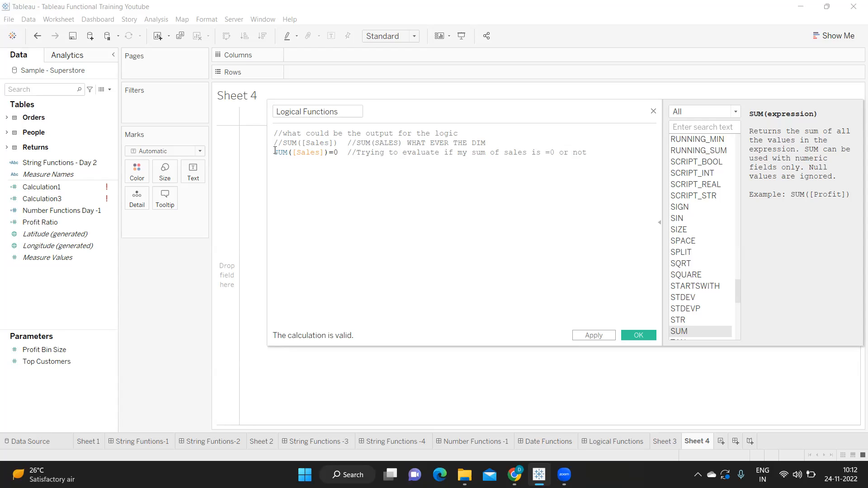
left_click_drag(275, 152, 335, 151)
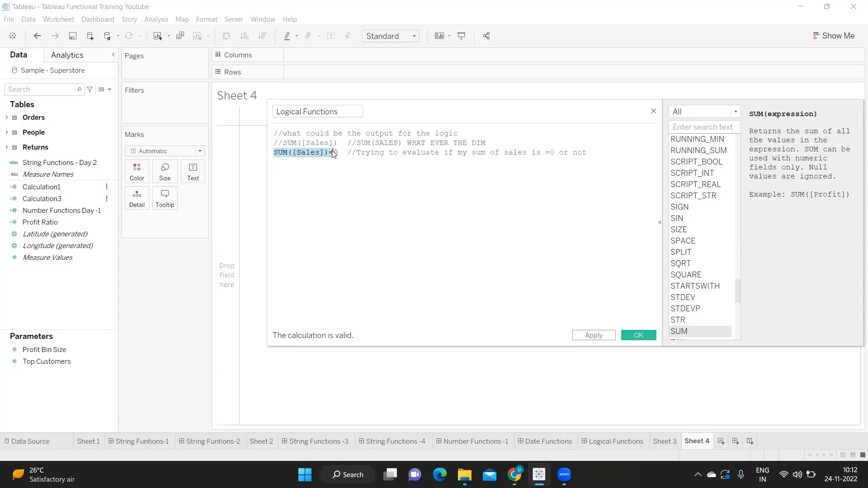
double_click(331, 153)
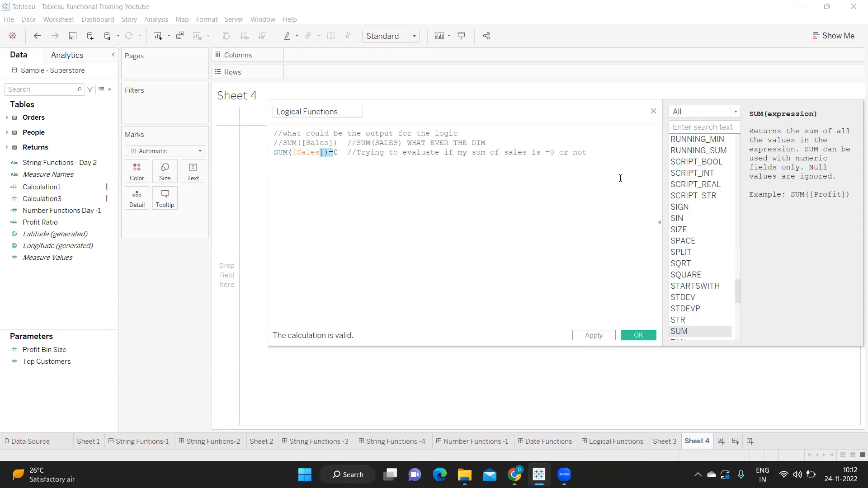
Step: Start new lines below the SUM([Sales])=0 formula and filter the function reference to Logical functions
left_click(605, 158)
key("Return")
key("Return")
left_click(694, 112)
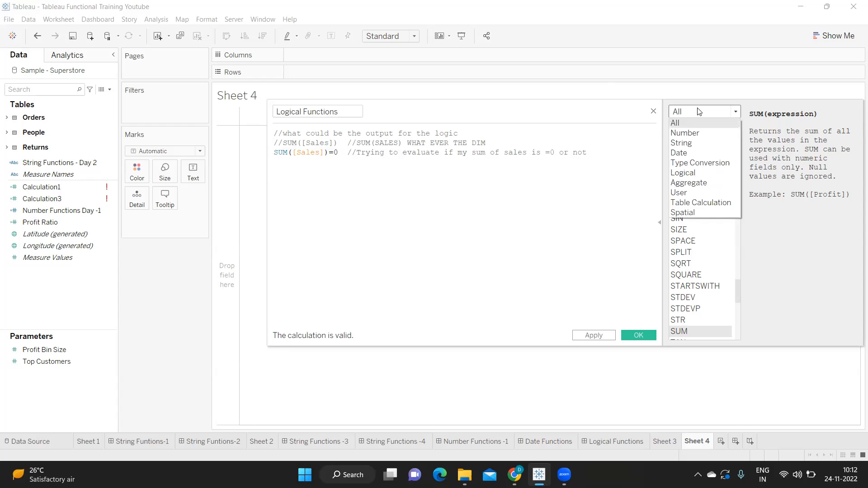
left_click(695, 171)
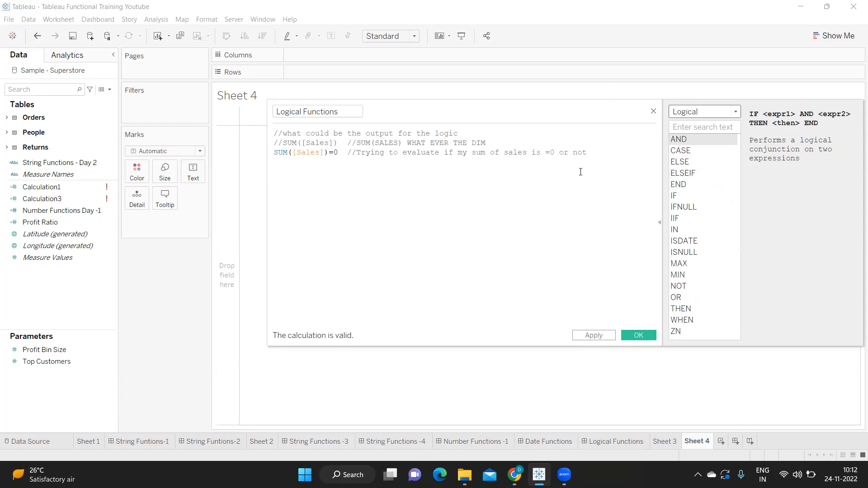
Step: Comment out the SUM([Sales])=0 line and enter "if" two lines below it
left_click(286, 174)
left_click(276, 156)
type("//")
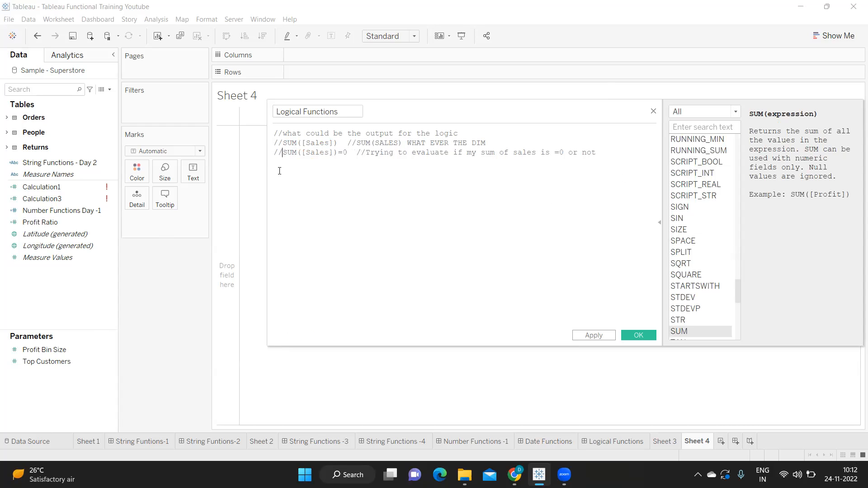
left_click(279, 172)
type("if")
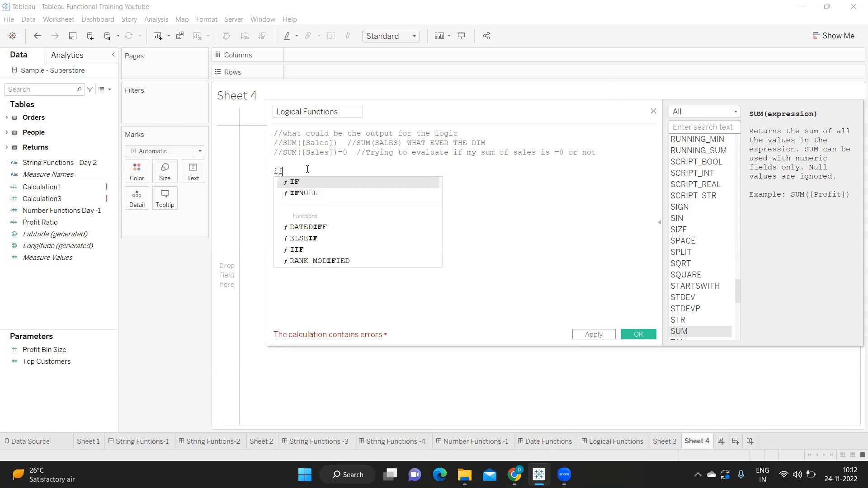
key("Escape")
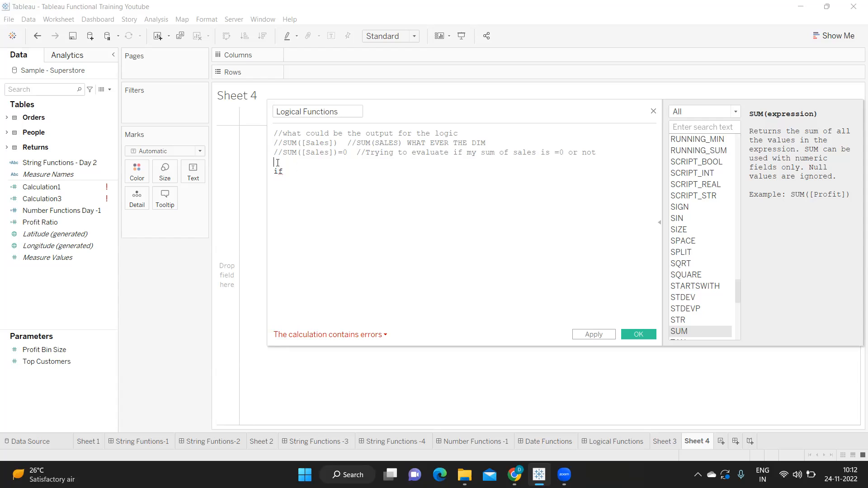
Step: Write "to evaluate a condition" on the line directly beneath the commented-out formulas
key("BackSpace")
key("Return")
mouse_move(288, 159)
left_mouse_down()
mouse_move(276, 156)
mouse_move(279, 165)
left_mouse_up()
left_click(278, 164)
key("BackSpace")
key("BackSpace")
type("to evaluate a")
type(" condition ")
Step: Write the explanatory lines "IF ->Evaluate Condition" and "either that condition will satisfy or will fail."
type("IF ")
type("->")
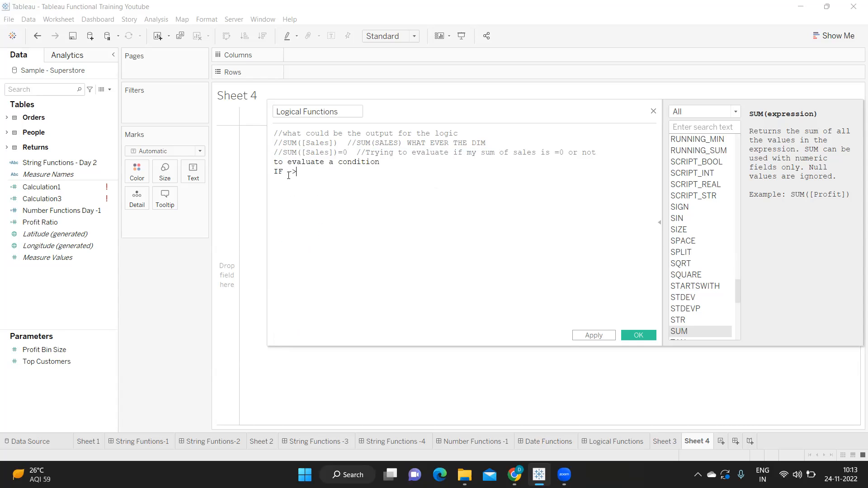
type("Evaluate Condition")
key("Return")
type("eith")
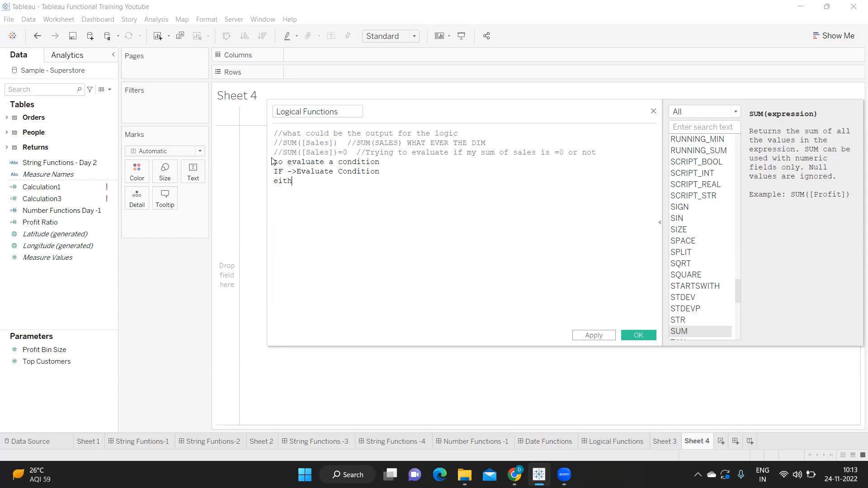
type("er that condition will satisfy or ")
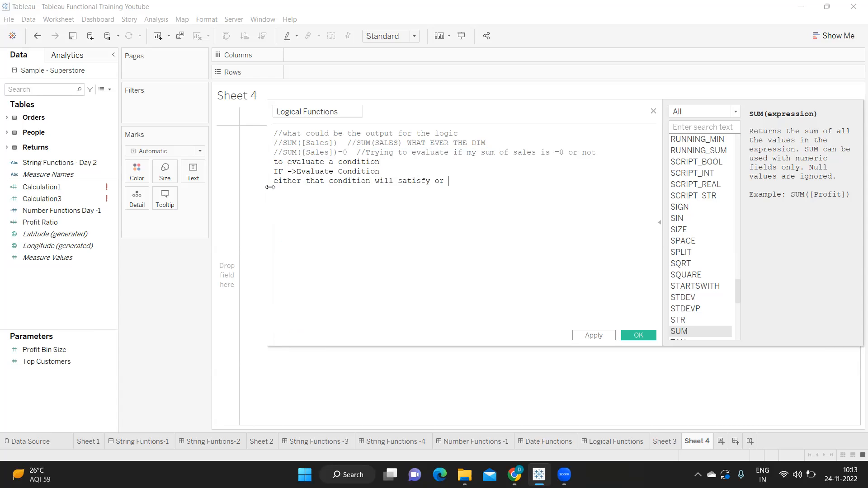
type("will fail.")
Step: Add the lines "//in case when condition is satisfying" and "//in case when conidtion is not stisfying" at the end
key("Return")
type("//in case when condition si")
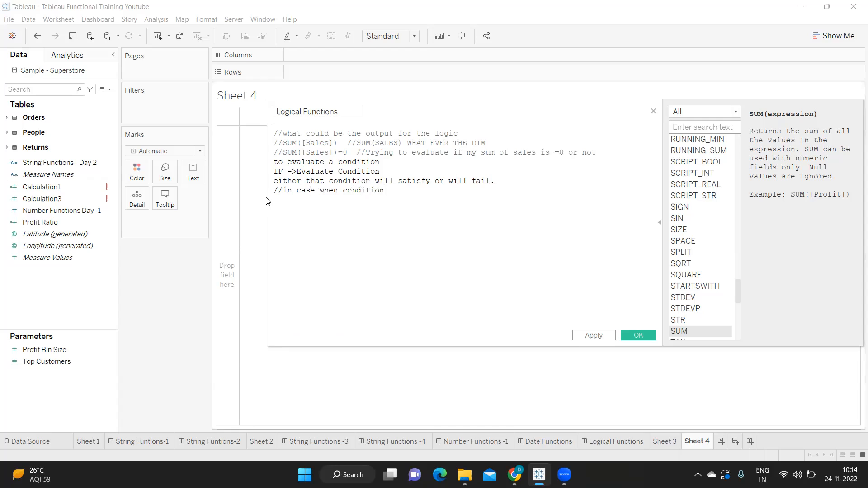
key("BackSpace")
key("BackSpace")
type("is satisf")
type("//in c")
type("ase when coni")
type("dtion is not")
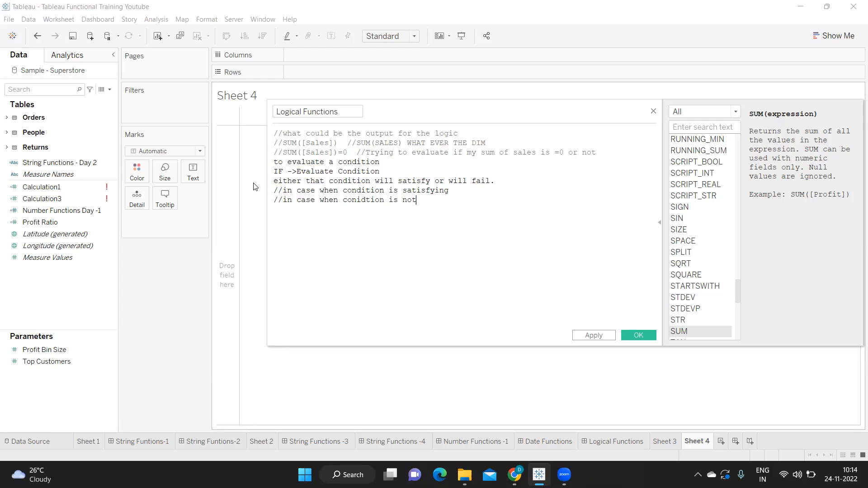
type(" stisfying")
Step: Comment out the three explanatory lines from "to evaluate a condition" through "either that condition will satisfy or will fail."
left_click(274, 162)
type("//")
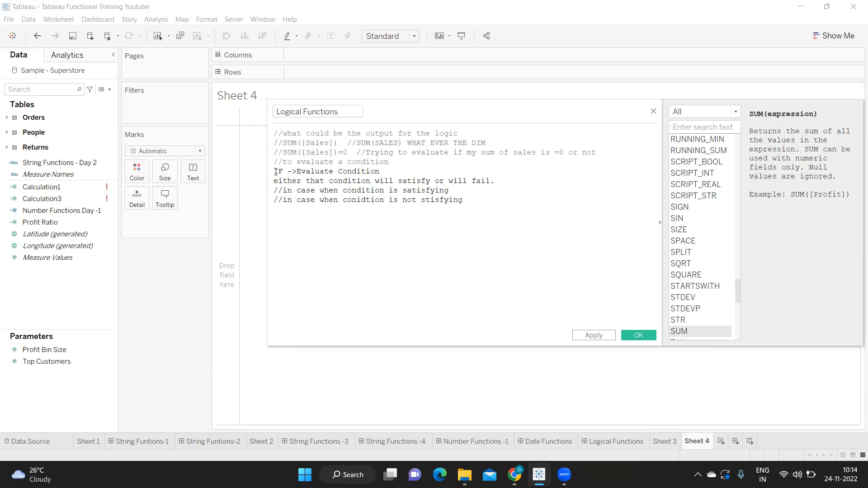
left_click(275, 171)
type("//")
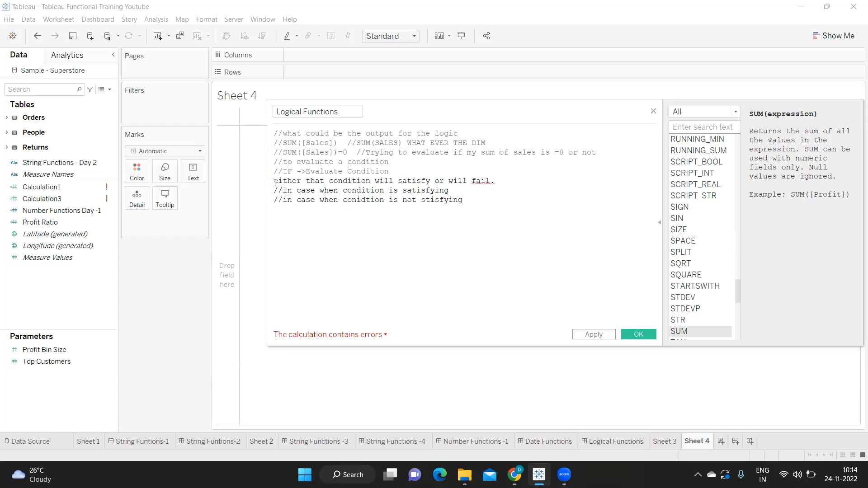
left_click(274, 181)
type("//")
Step: Move the calculation editor clear of the view, find Sub-Category by searching "su", and place it on Rows
left_click_drag(430, 118, 553, 148)
left_click(29, 91)
type("su")
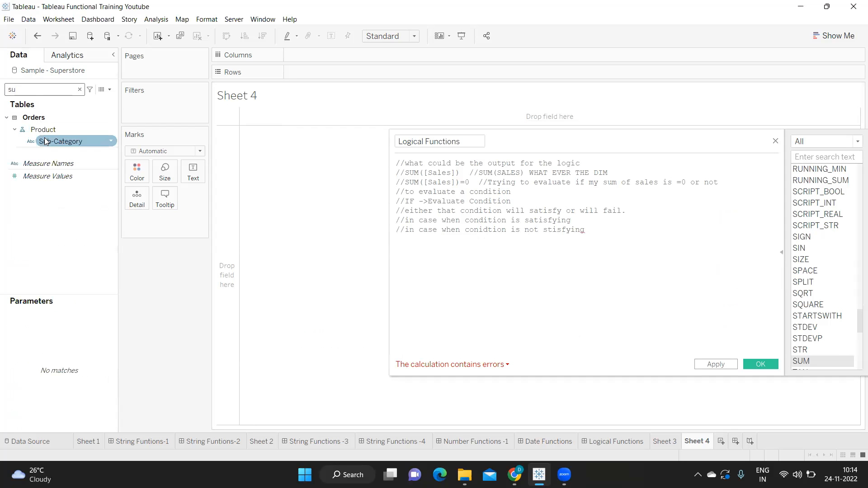
mouse_move(43, 141)
left_mouse_down()
mouse_move(276, 88)
mouse_move(294, 74)
left_mouse_up()
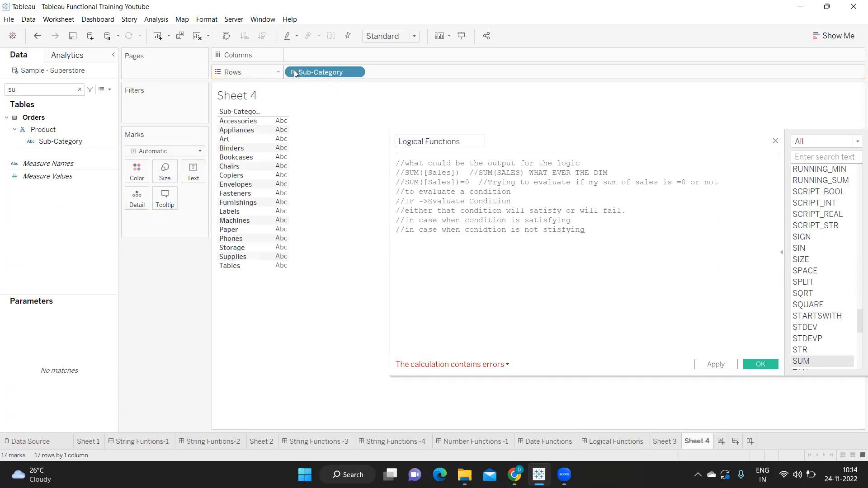
Step: Find Profit by searching the fields for "pro", show it as text per Sub-Category, and sort the view descending by Profit
left_click(56, 95)
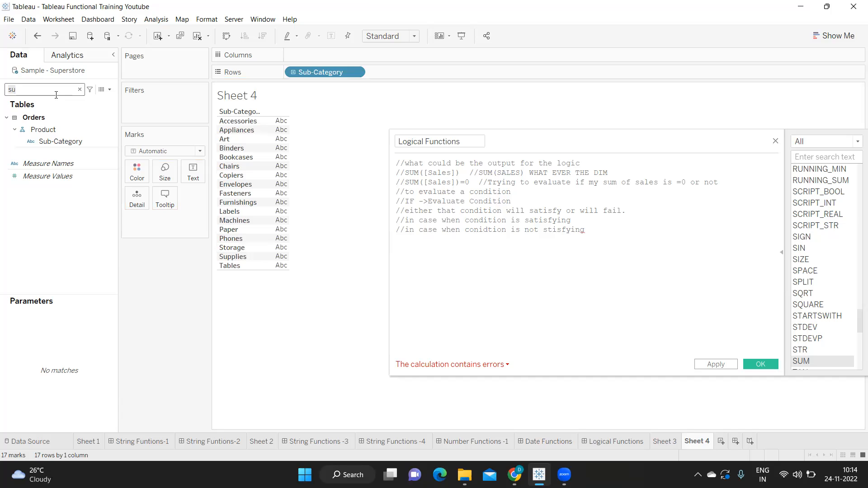
type("pro")
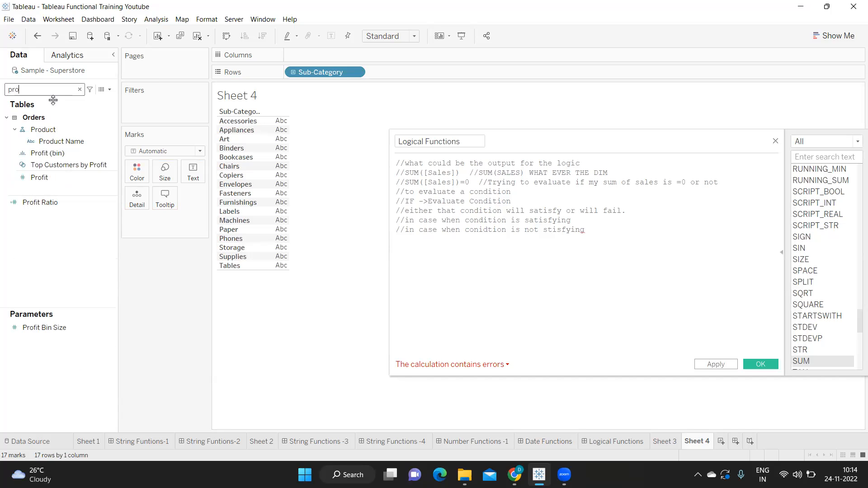
left_click_drag(40, 178, 191, 169)
left_click(262, 36)
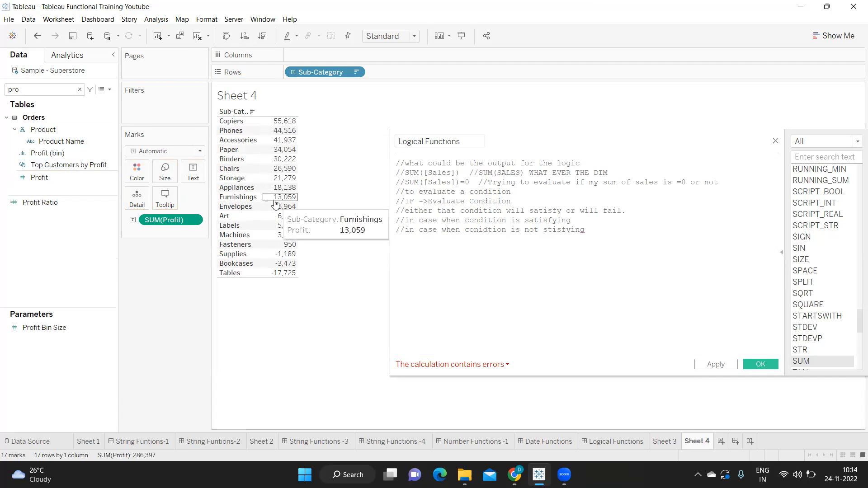
Step: Add the comment line "//To cateogrize my profit into PROFIT and LOSS" at the end of the calculation
left_click(621, 237)
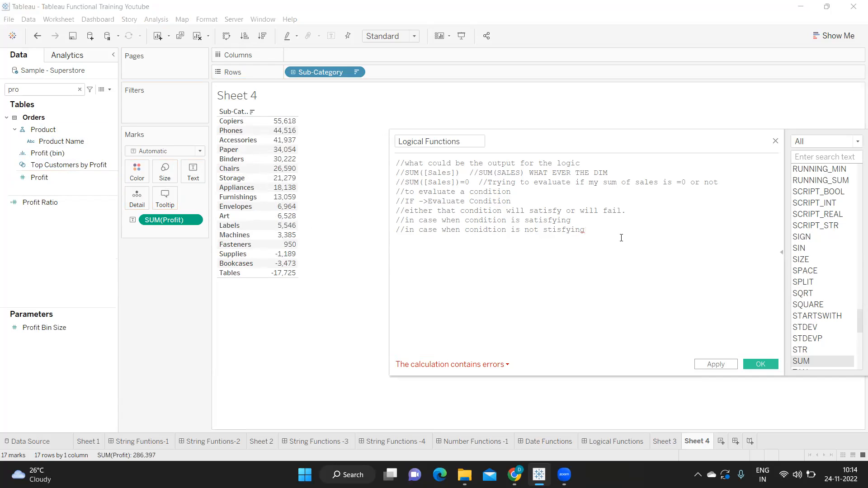
key("Return")
type("T")
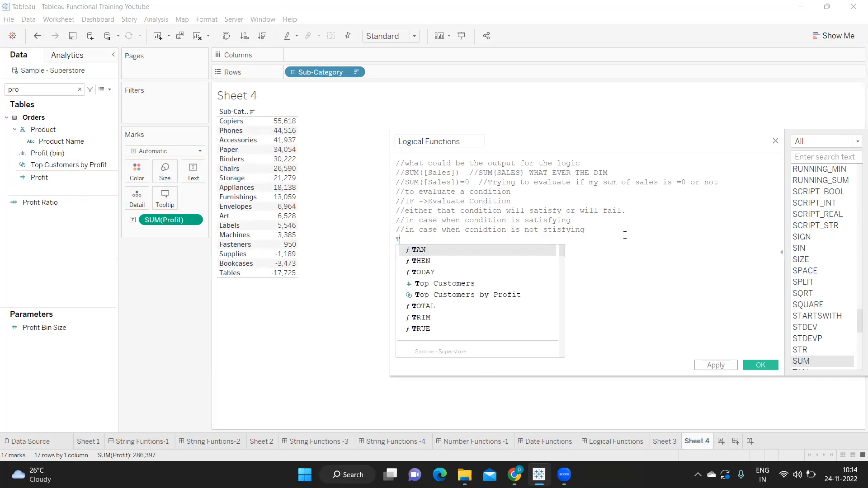
type("o cate")
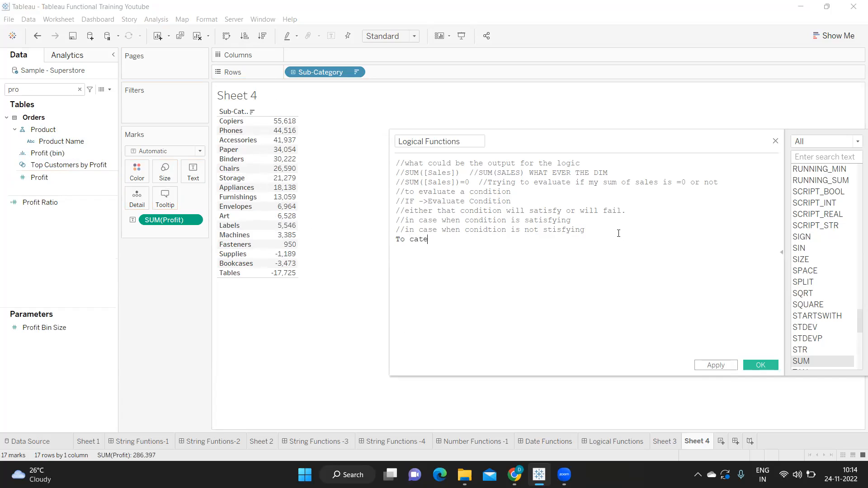
type("ogrize my profit into PROFIT and")
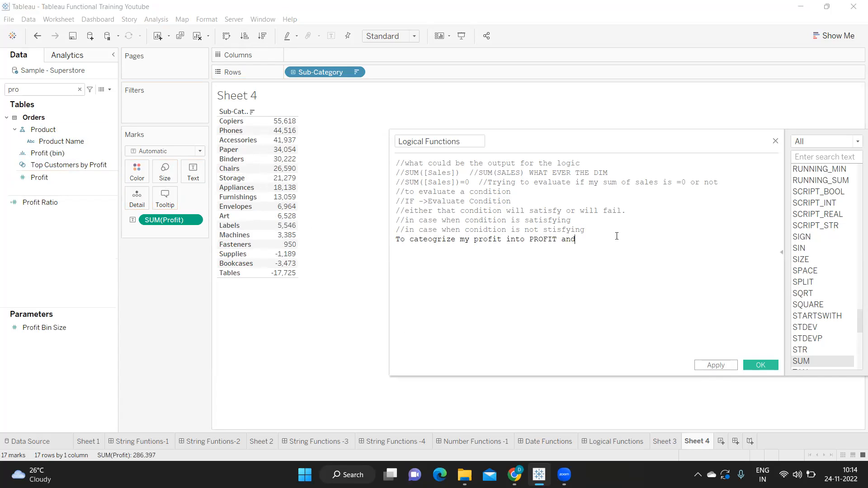
type(" LOSS")
key("Return")
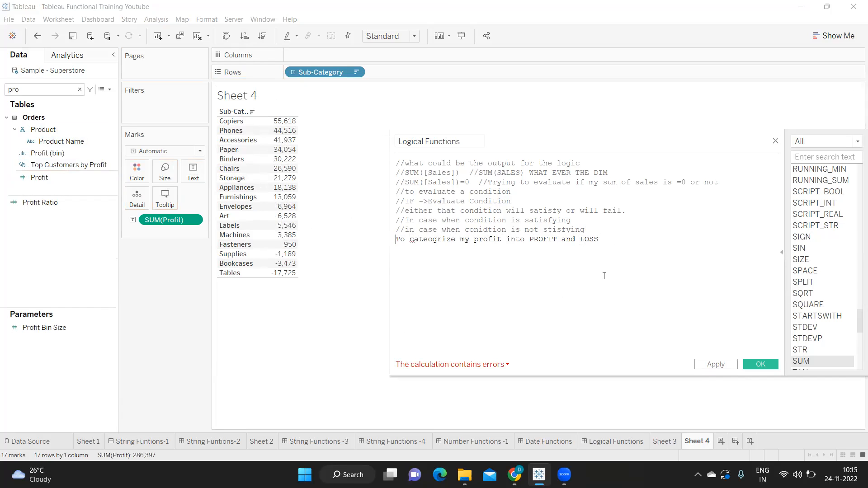
type("//")
Step: Write the condition "IF sum([Profit]) > 0" on a new line below the comments
type("IF")
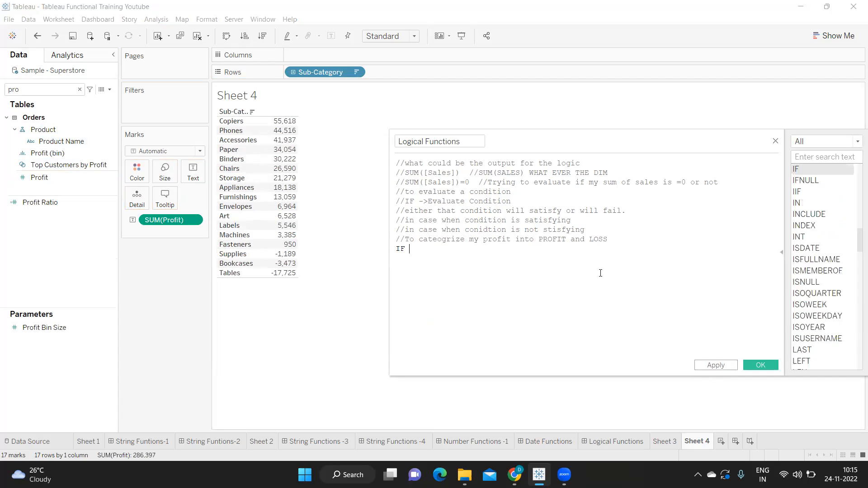
type(" sum(profi")
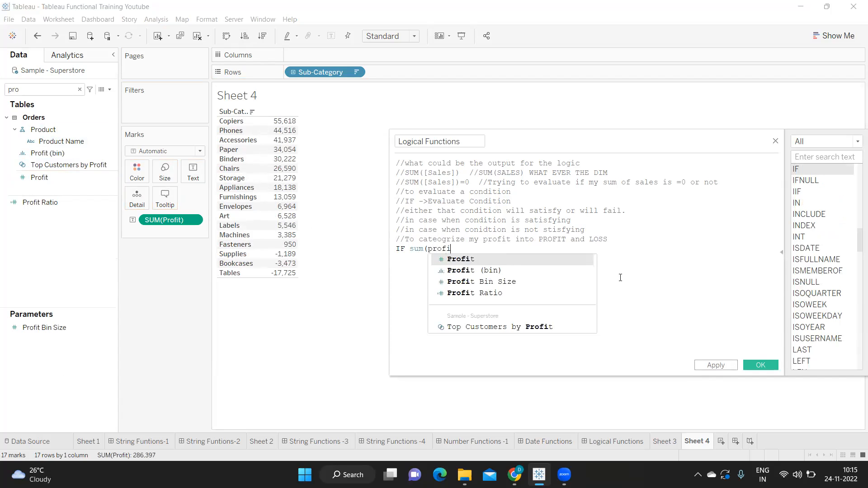
key("Return")
type(")")
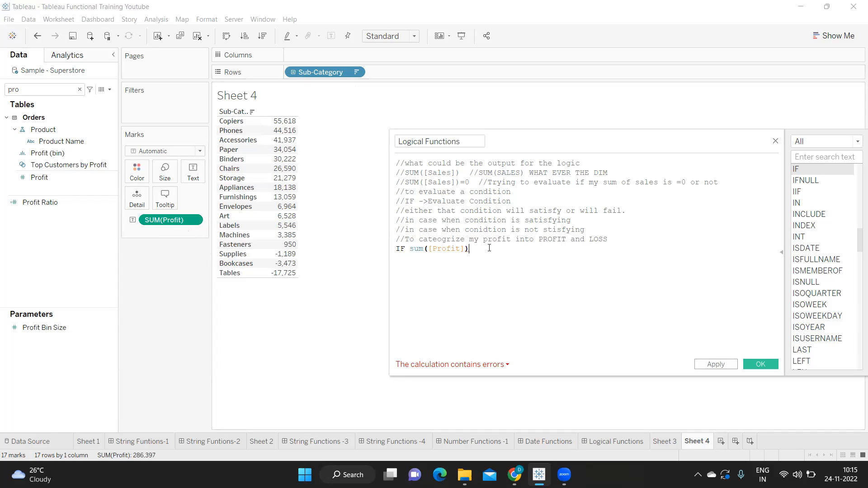
left_click_drag(488, 249, 410, 249)
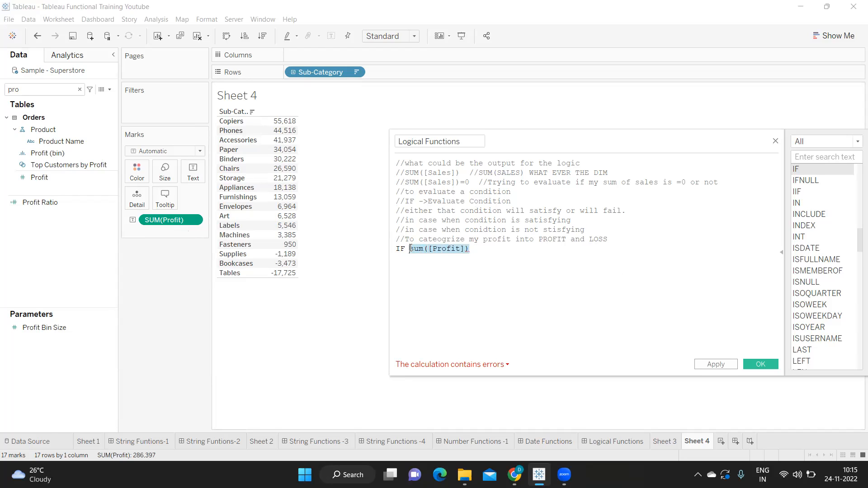
left_click(478, 250)
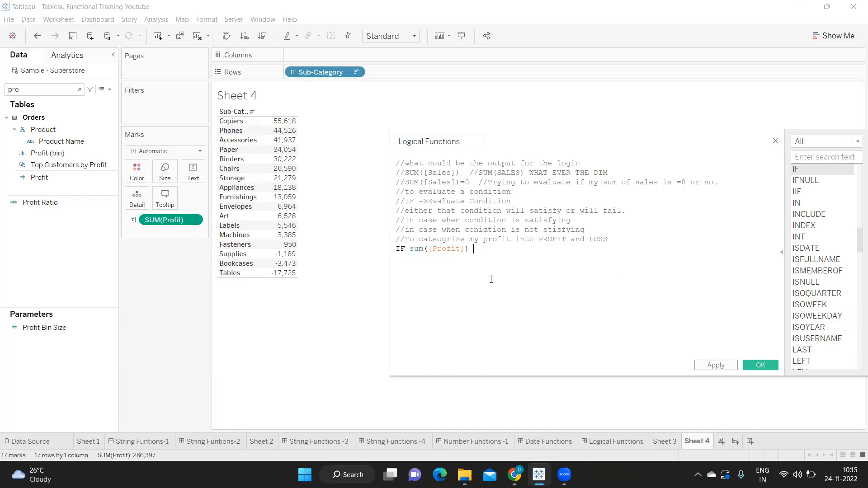
type("> 0")
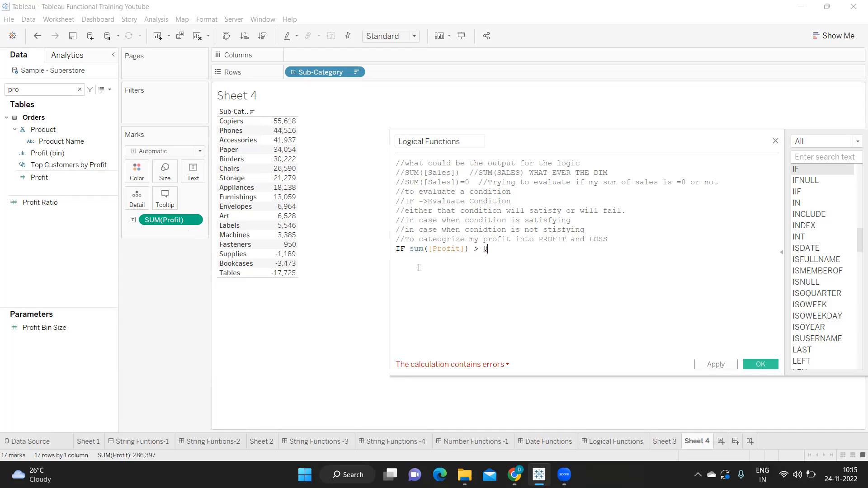
Step: Append the comment "//Evaluating the condtion" after the IF condition
left_click_drag(409, 252, 494, 254)
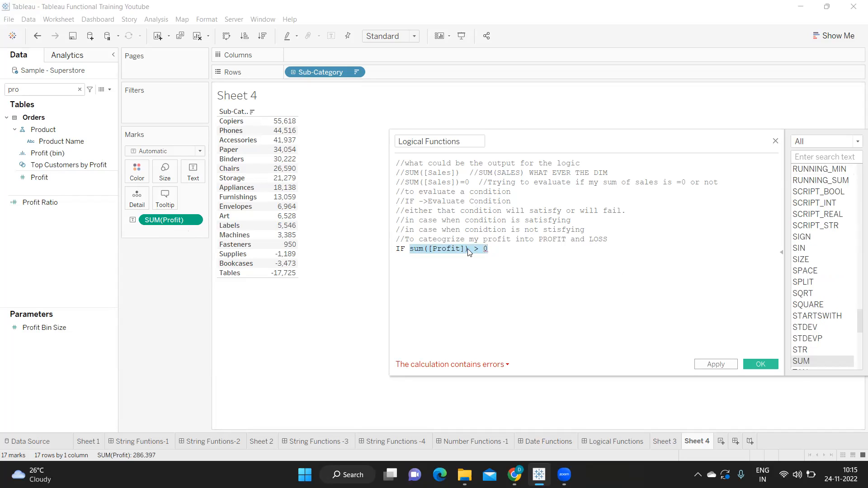
left_click(527, 250)
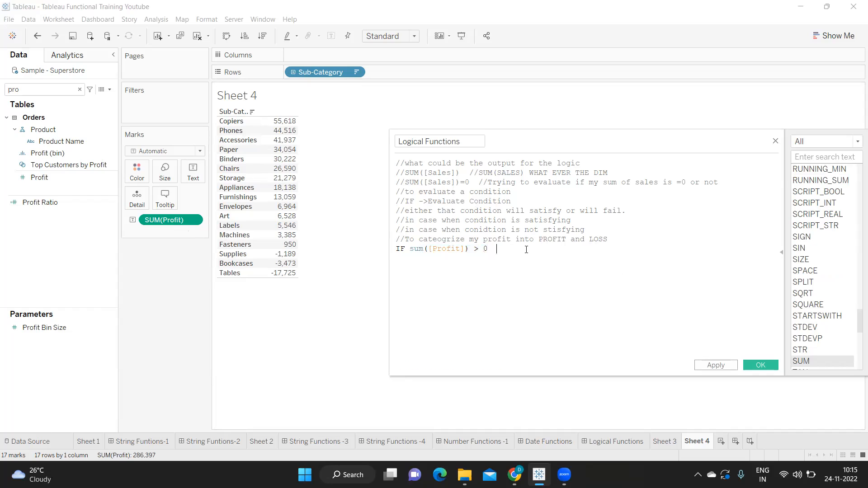
type("//Evaluating the condtion")
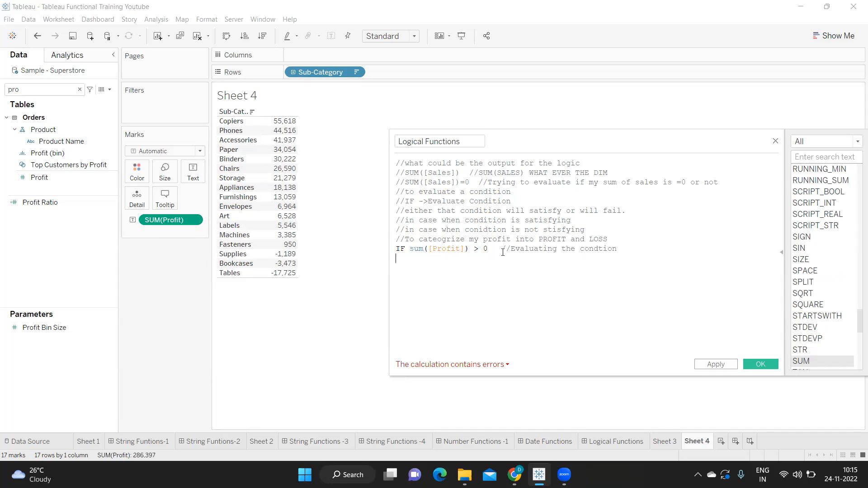
Step: Complete the formula with the line THEN "Profit" END below the condition and apply the calculation
left_click_drag(493, 249, 409, 247)
left_click(398, 258)
type("th")
key("Return")
type("\"Profit\"")
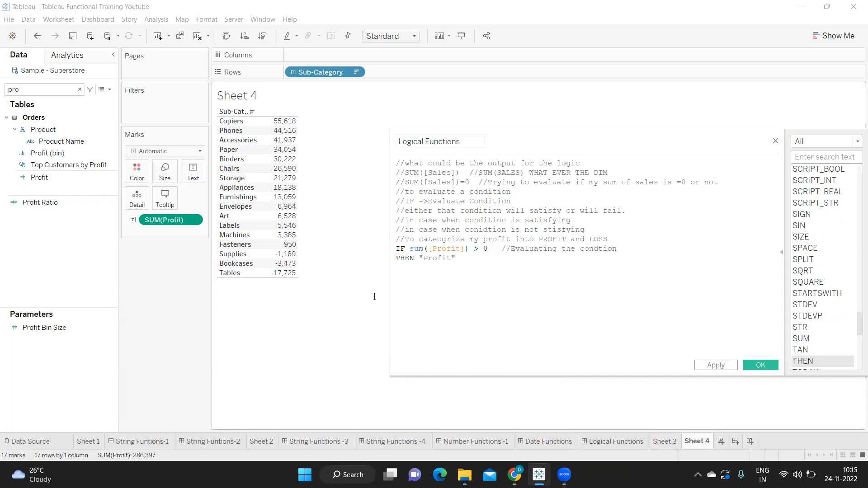
type(" END")
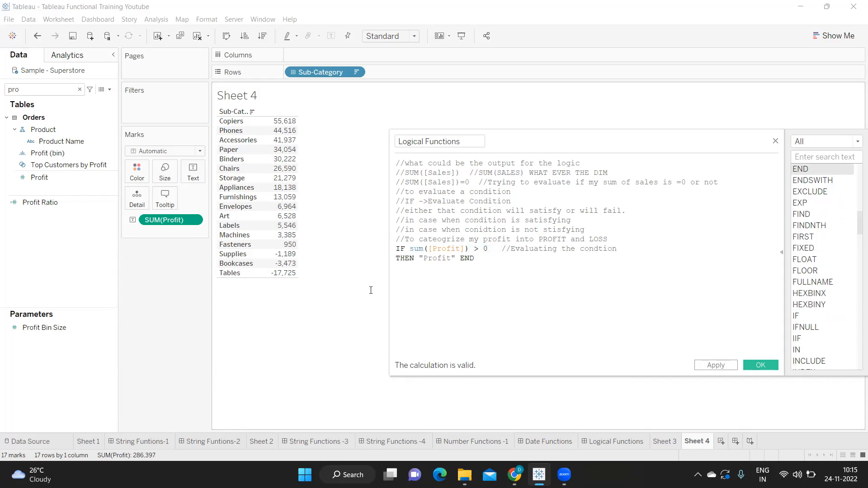
left_click(712, 366)
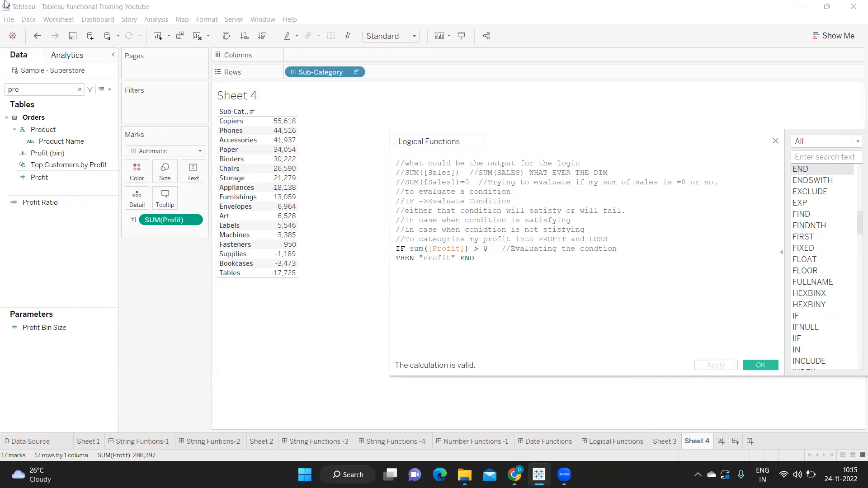
Step: Find the Logical Functions field by searching "logic" and place it on Rows after Sub-Category
left_click(31, 87)
key("BackSpace")
key("BackSpace")
key("BackSpace")
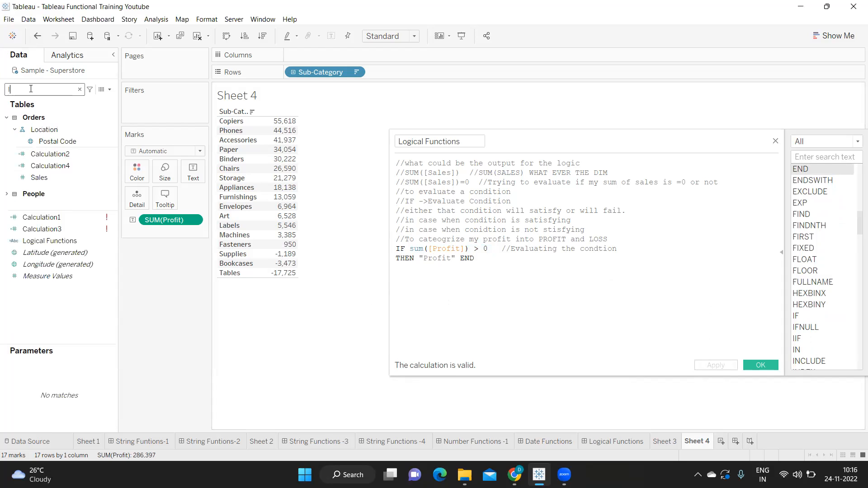
type("logic")
left_click_drag(46, 126, 403, 76)
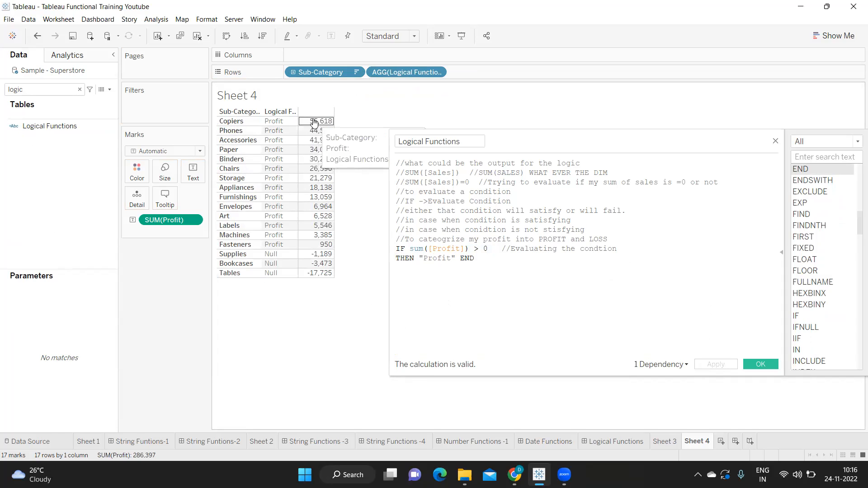
Step: Add the comment "//55000>0, 44000 > 0?" below the IF formula, leaving a blank line between them
left_click(492, 266)
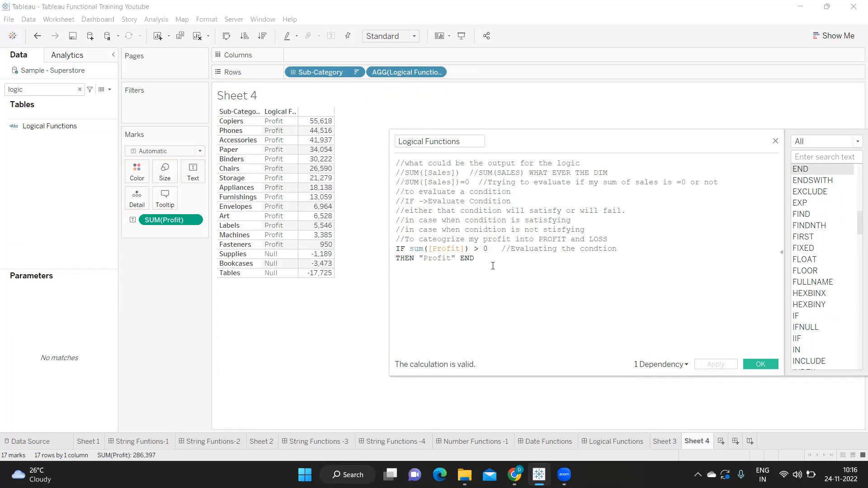
key("Return")
type("//")
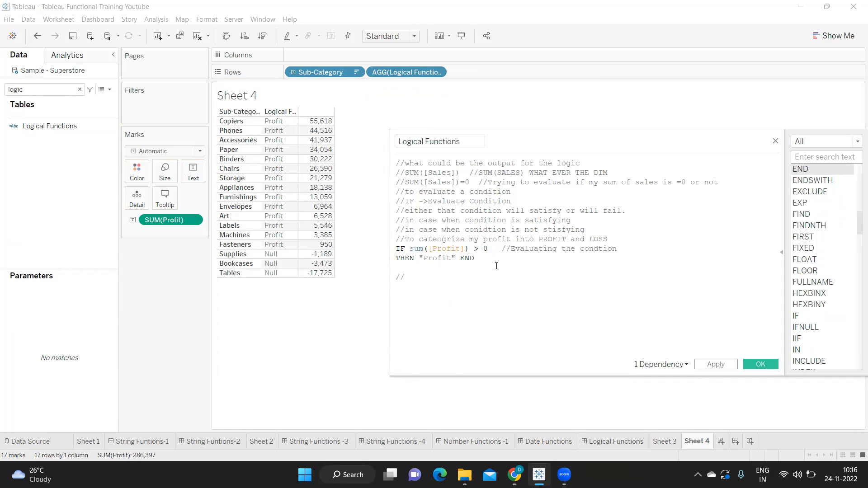
type("55000>0")
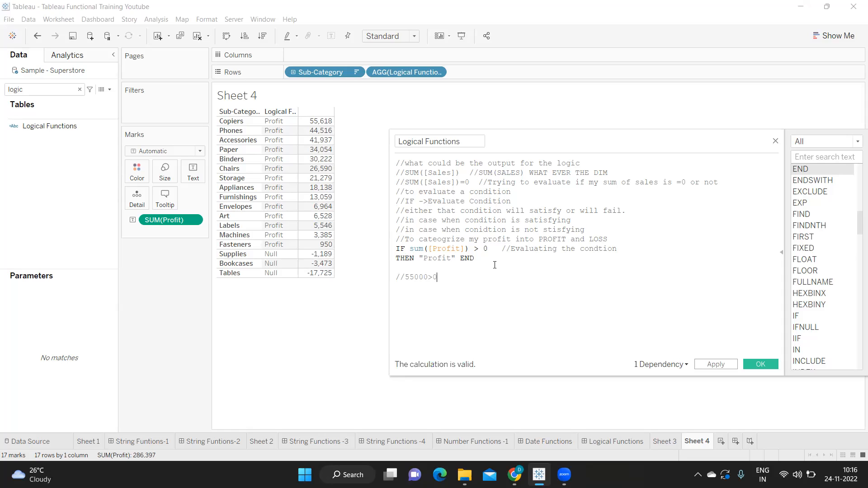
double_click(438, 259)
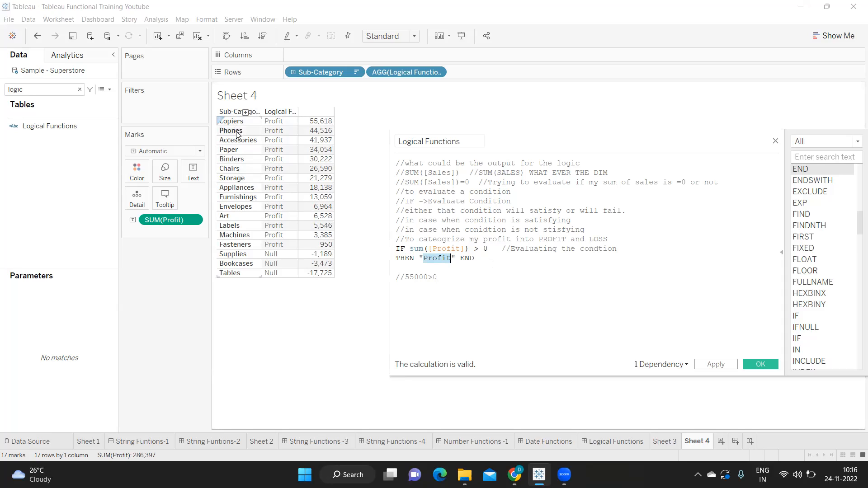
left_click(443, 278)
type(", ")
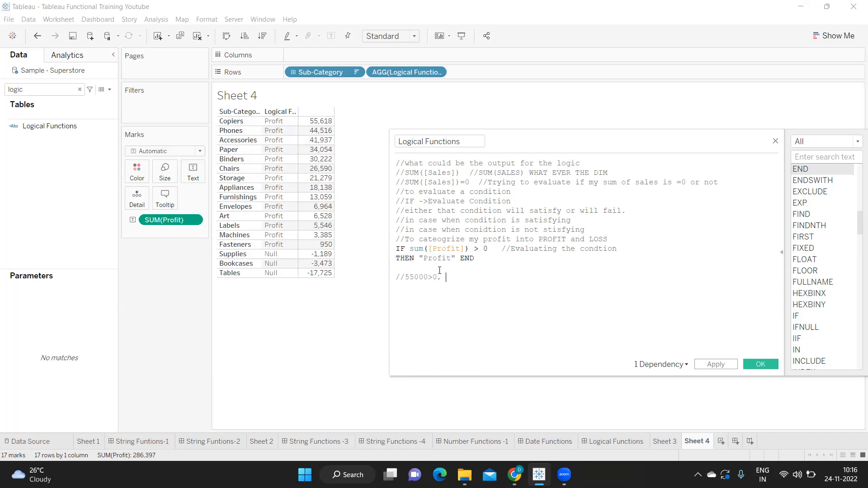
type("44000 > 0?")
Step: Examine the IF condition and its THEN result against each sub-category's profit, including the negative ones
mouse_move(419, 257)
left_mouse_down()
mouse_move(459, 259)
mouse_move(469, 250)
mouse_move(415, 250)
left_mouse_up()
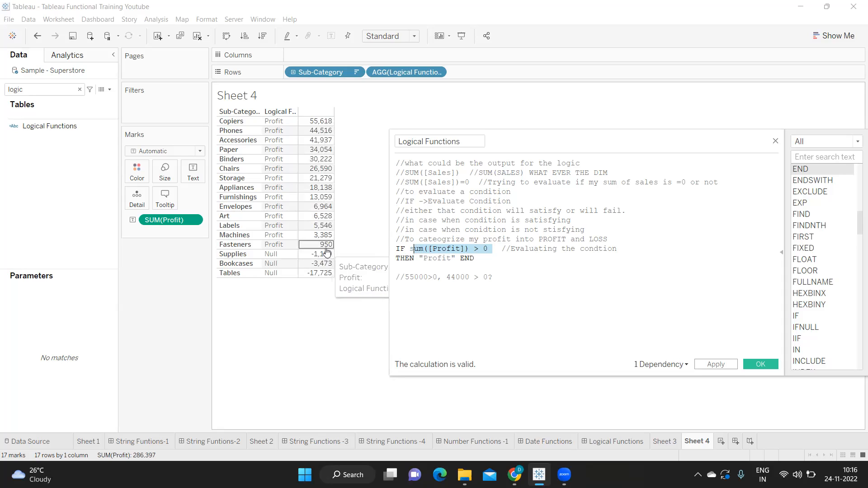
left_click(455, 259)
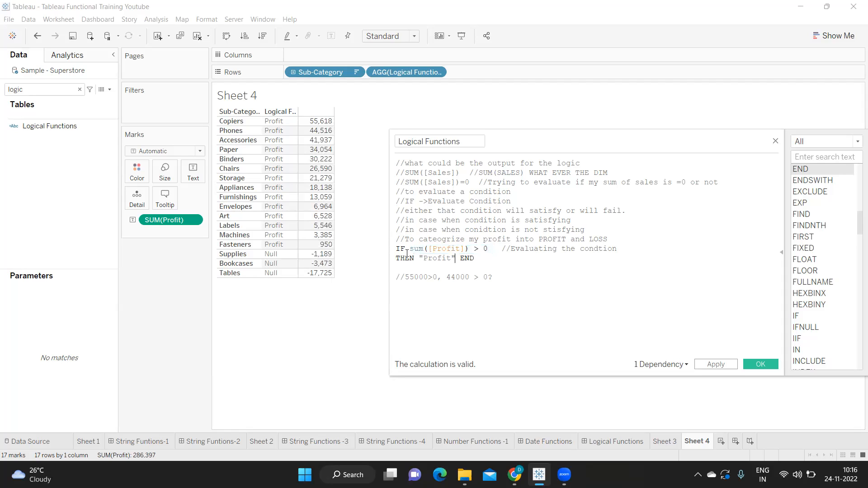
left_click_drag(409, 249, 488, 248)
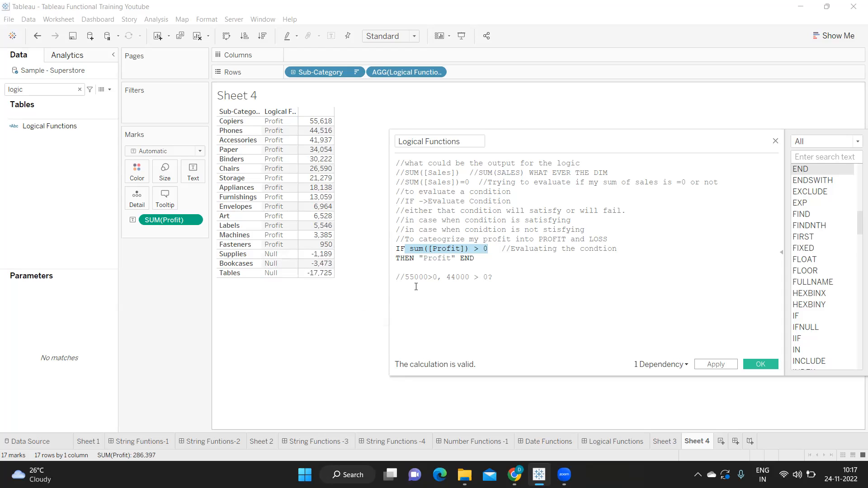
left_click(457, 258)
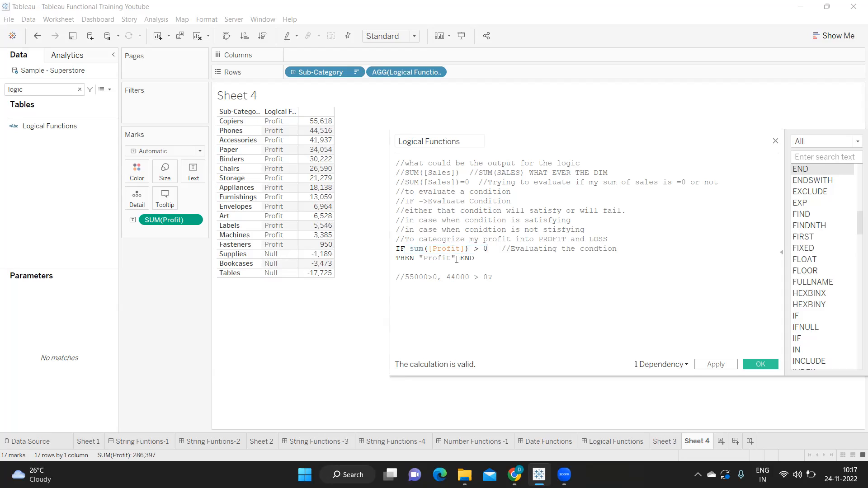
left_click_drag(456, 258, 396, 254)
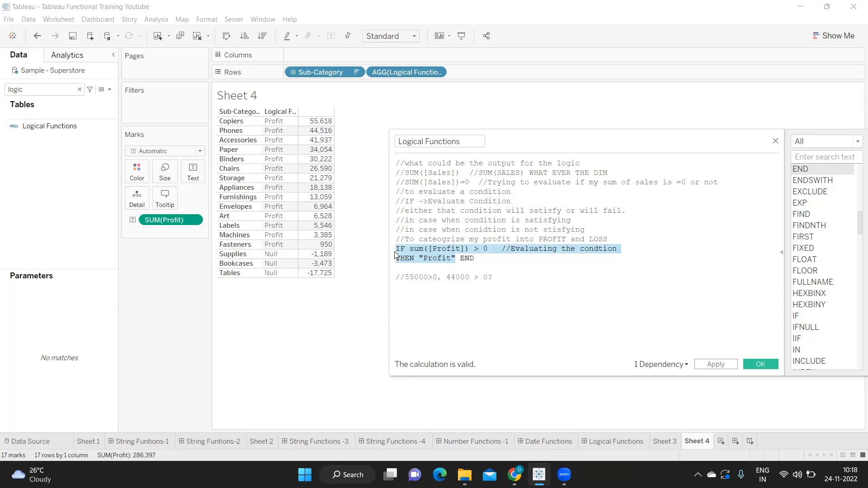
left_click(411, 249)
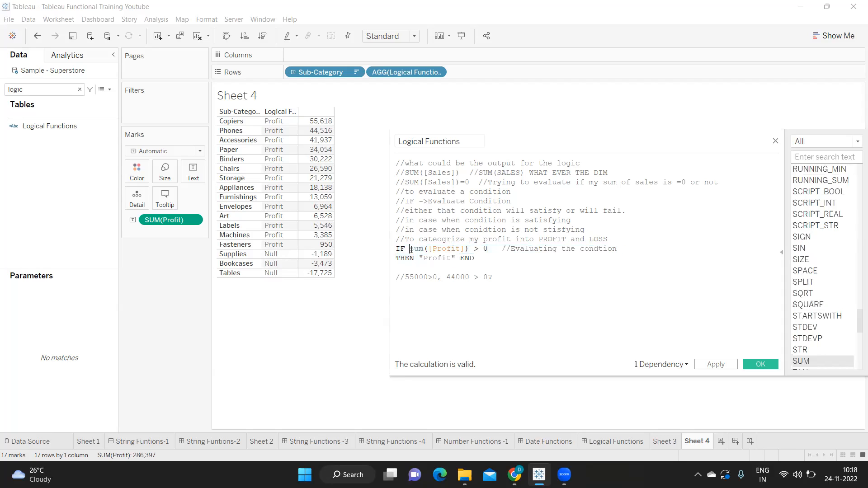
double_click(441, 259)
left_click_drag(476, 258, 383, 247)
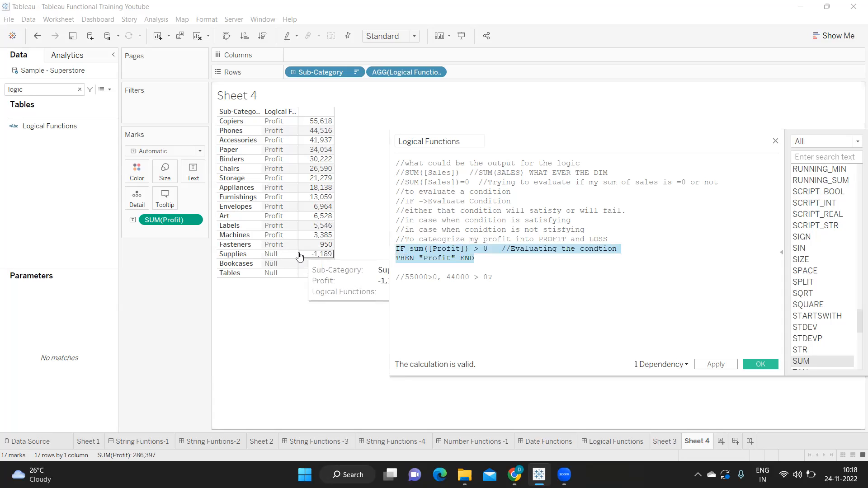
left_click(492, 250)
left_click_drag(398, 258, 470, 265)
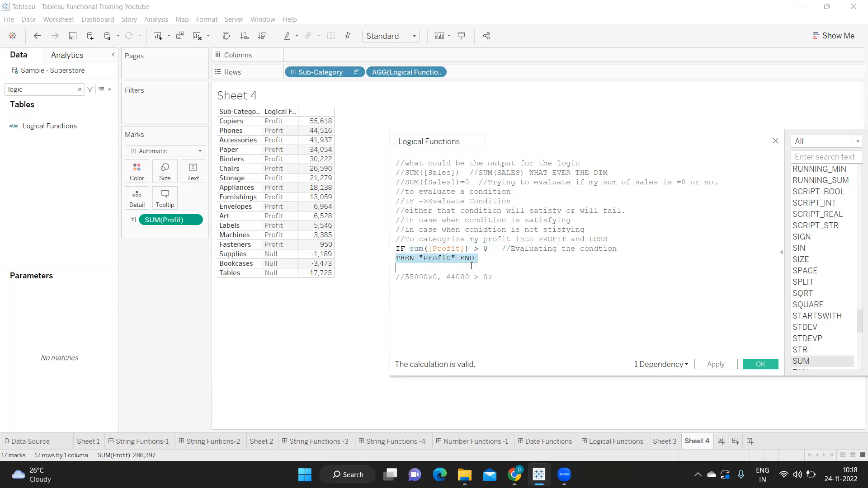
Step: Add else "Loss" before END in the IF formula and apply the calculation
left_click(480, 261)
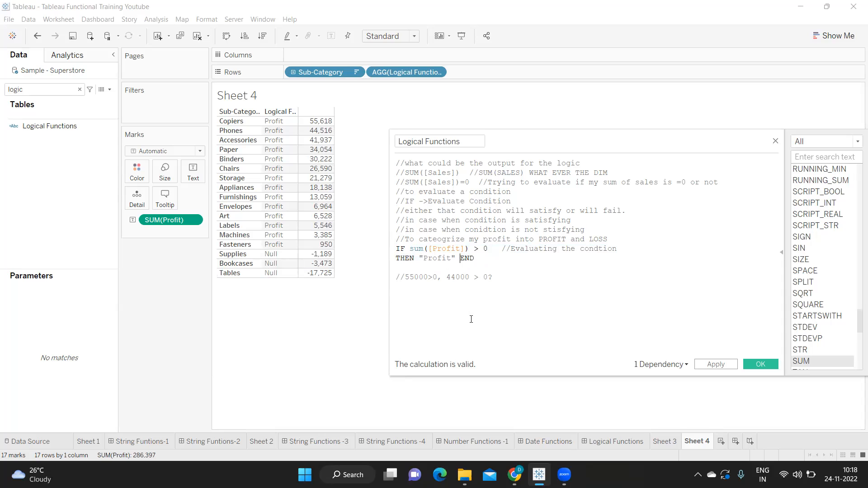
type("else ")
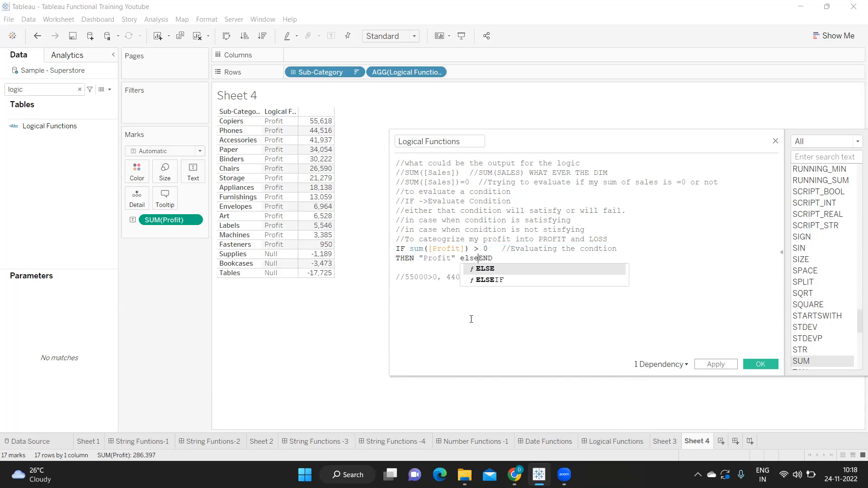
type("\"Loss")
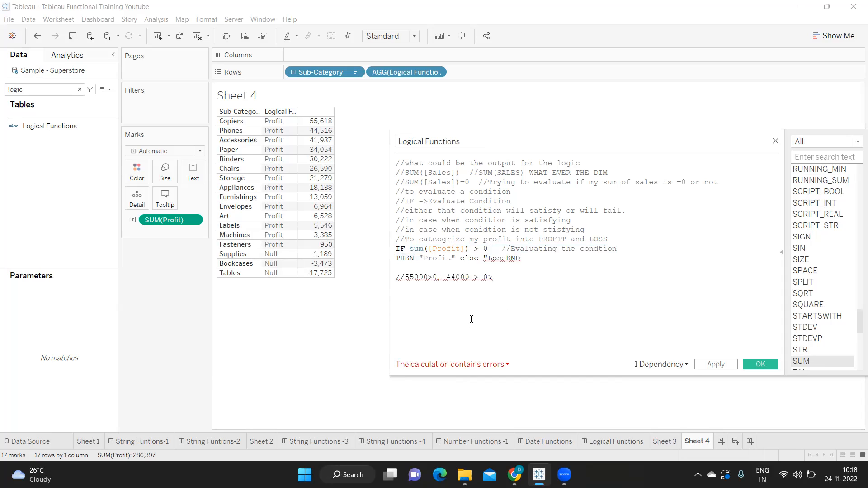
type("\"")
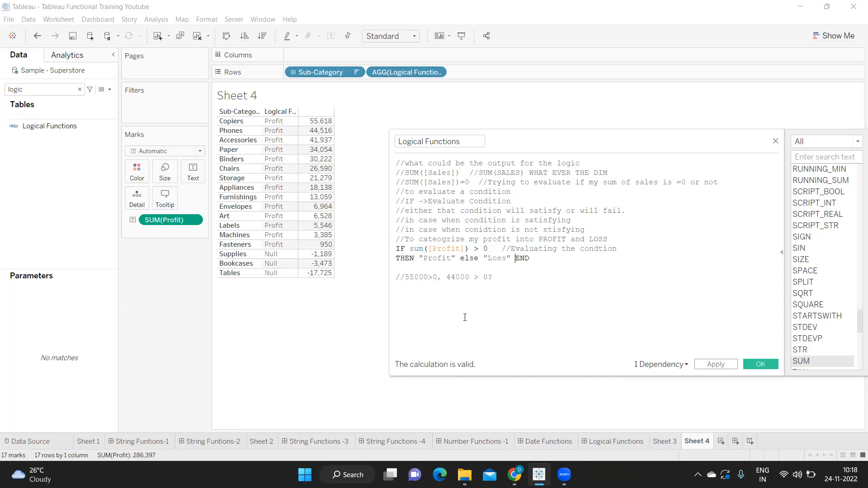
left_click(722, 367)
left_click_drag(410, 250, 497, 249)
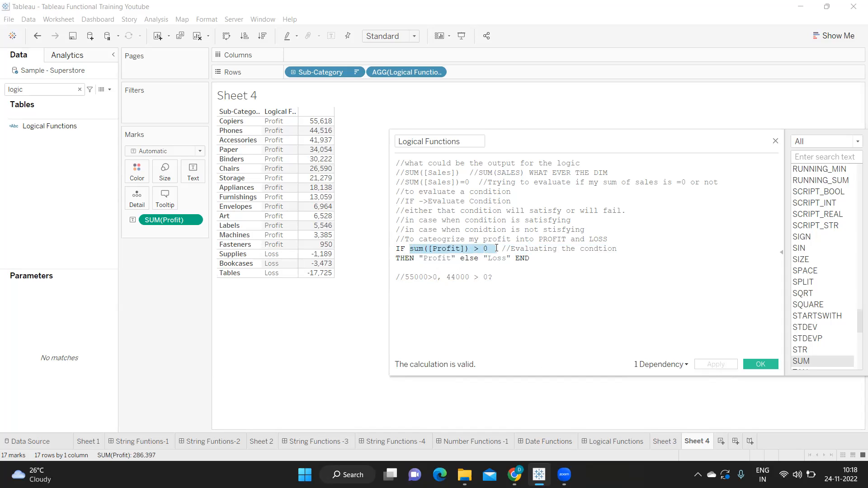
double_click(430, 259)
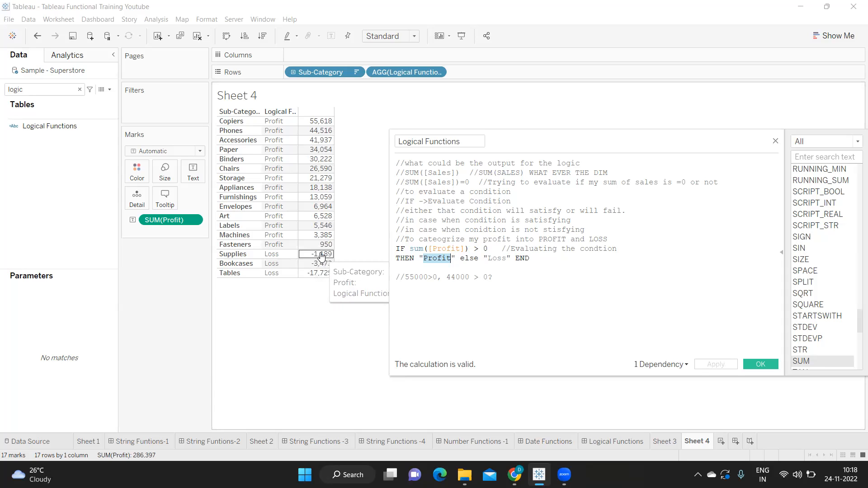
Step: Add the comment "//-1100 > 0?" below the existing comparison comment and compare the else result with the negative-profit rows
left_click(467, 288)
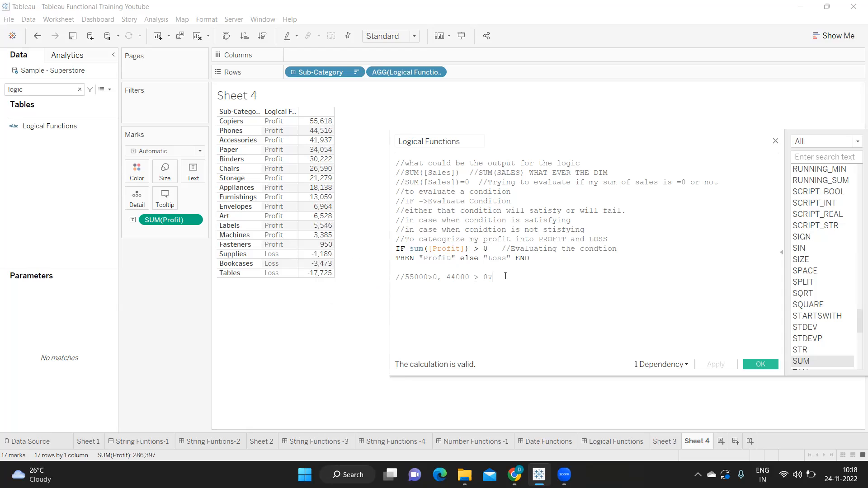
key("Return")
type("//")
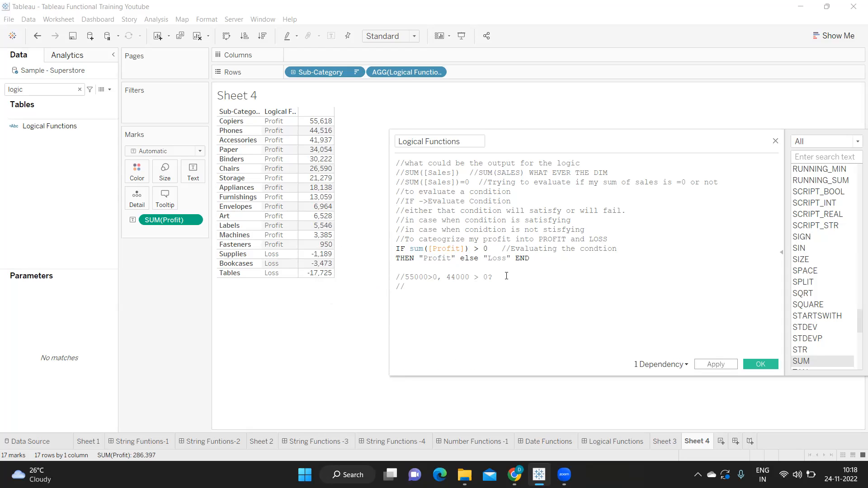
type("-1100 > 0?")
left_click_drag(485, 259, 511, 258)
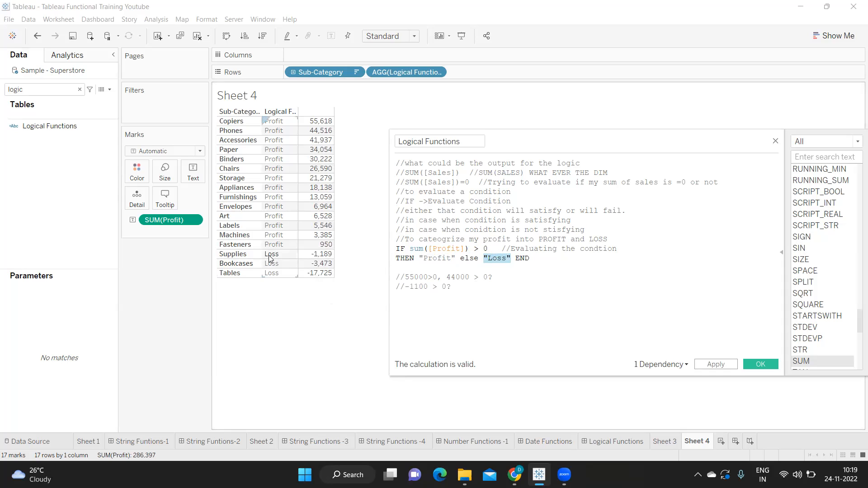
left_click_drag(546, 256, 396, 252)
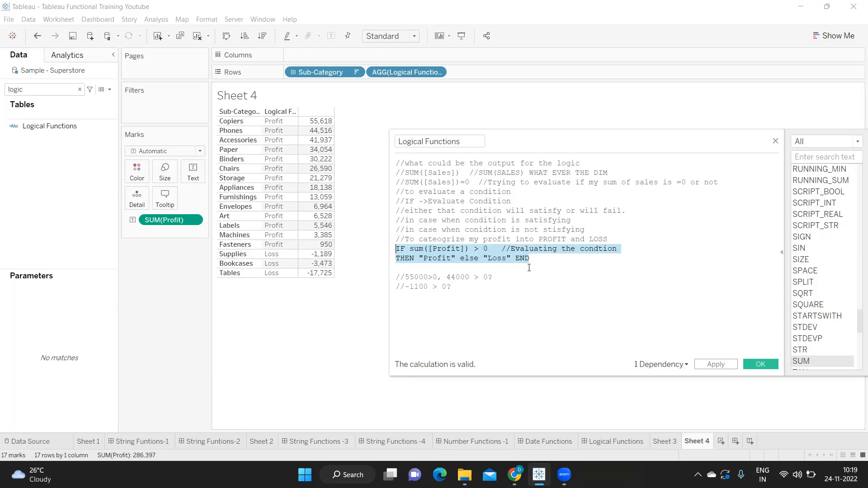
Step: Start an IIF function on a new line below the IF formula with SUM([Profit]) as its first argument
left_click(540, 260)
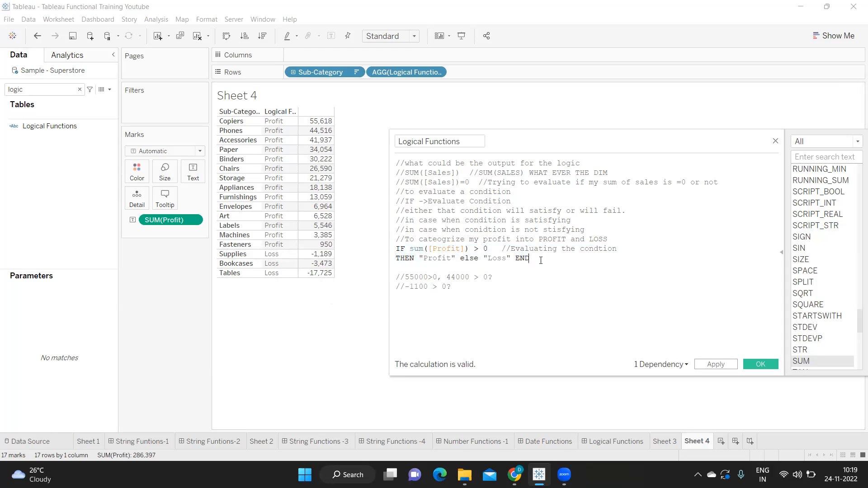
key("Return")
type("IIF")
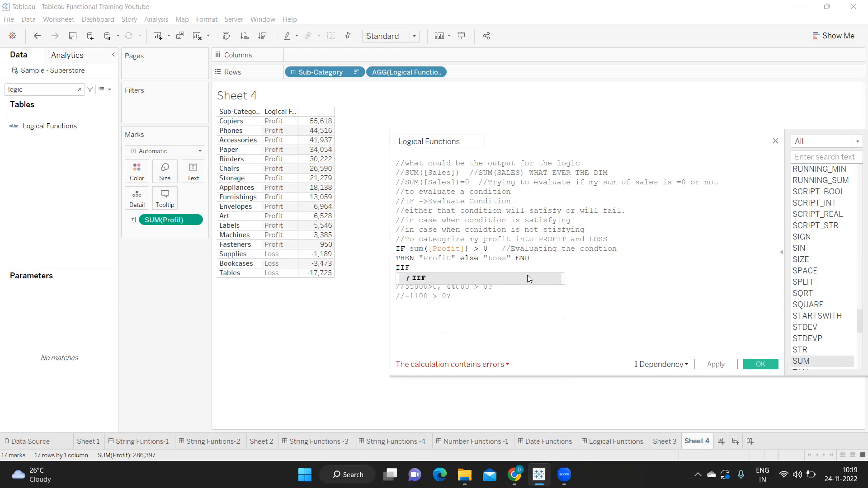
type("(")
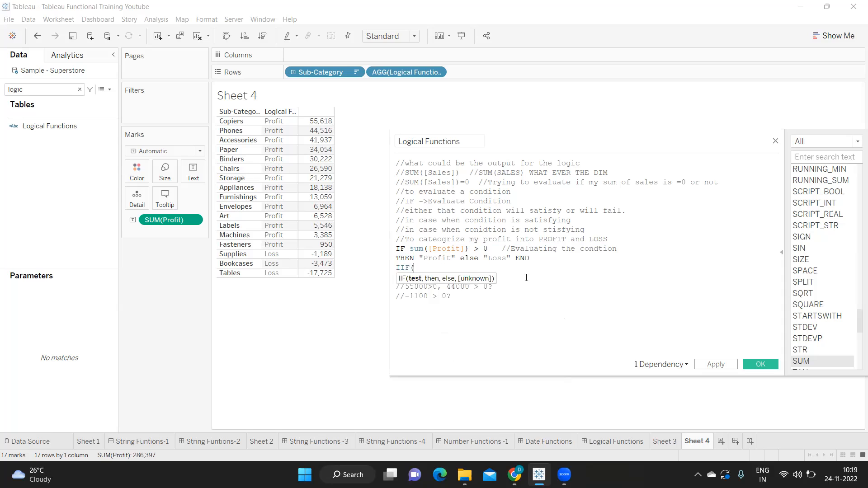
type("SUM(PROFI")
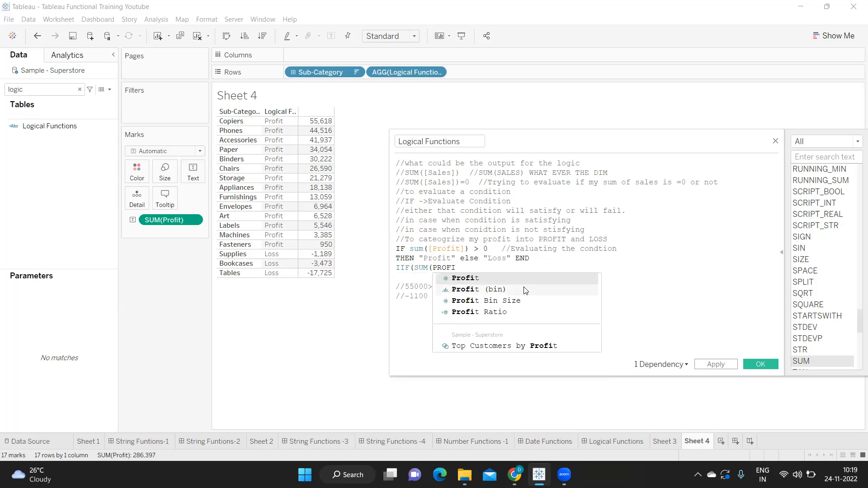
key("Return")
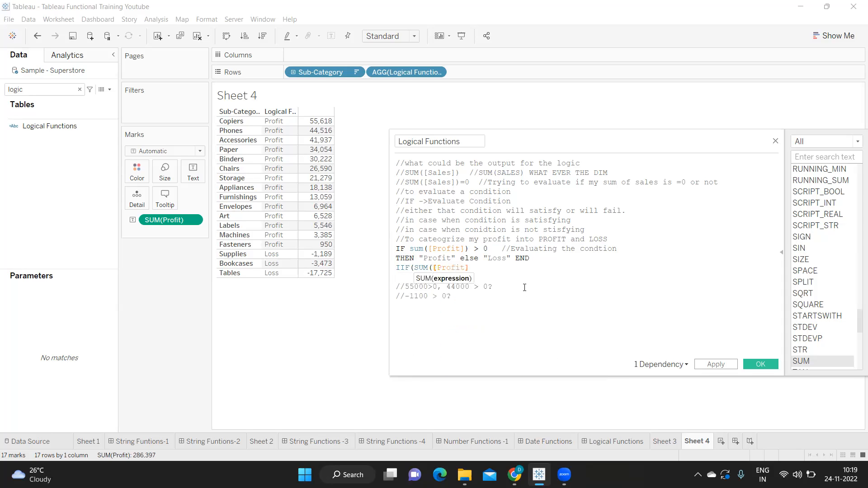
type(")")
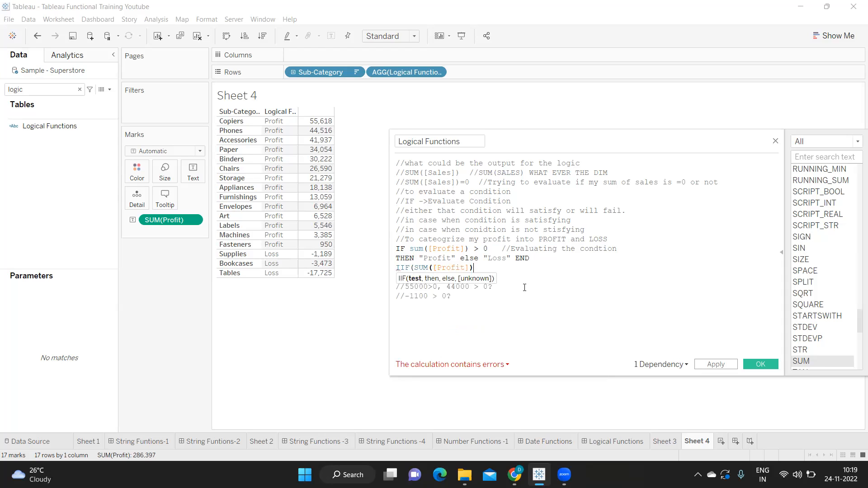
type(",")
left_click(514, 277)
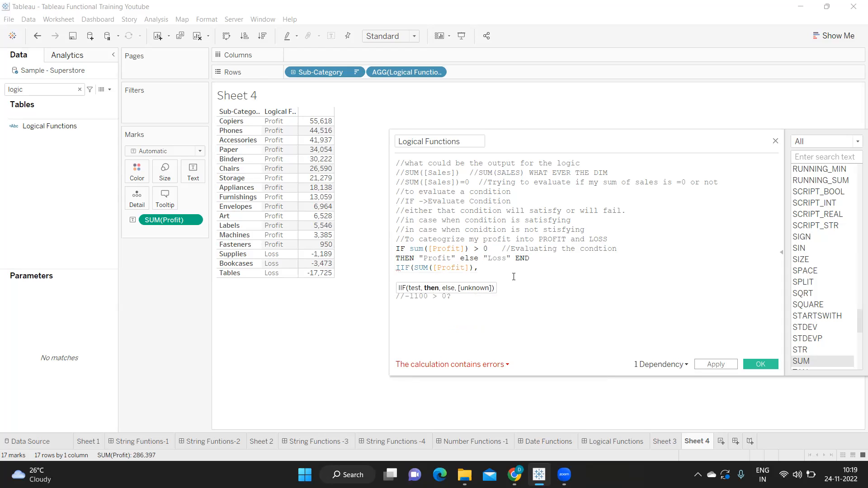
Step: Complete the IIF function with "Profit" as the then value and "False" as the else value, removing the blank line below
type("\"")
key("BackSpace")
key("BackSpace")
type("\"TRU")
key("BackSpace")
key("BackSpace")
key("BackSpace")
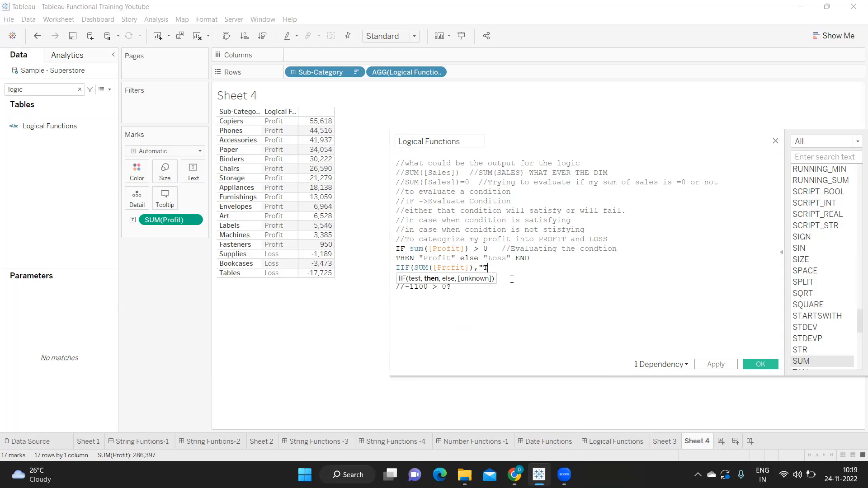
type("pRO")
key("BackSpace")
key("BackSpace")
key("BackSpace")
type("Profit\",")
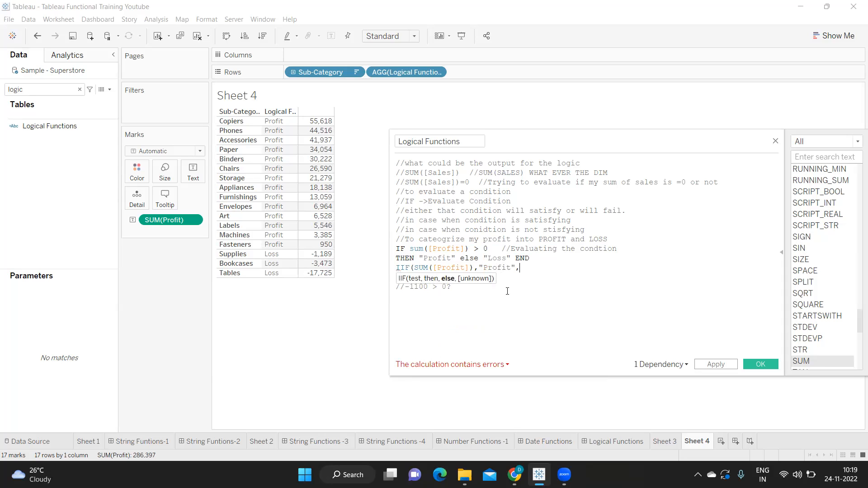
type("\"False\")")
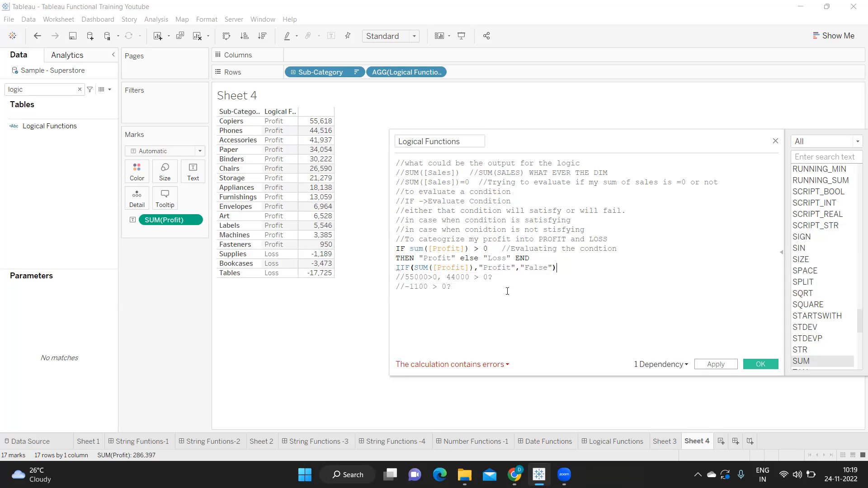
Step: Comment out the IF and THEN lines of the earlier formula with //
left_click(397, 249)
type("//")
left_click(397, 258)
type("//")
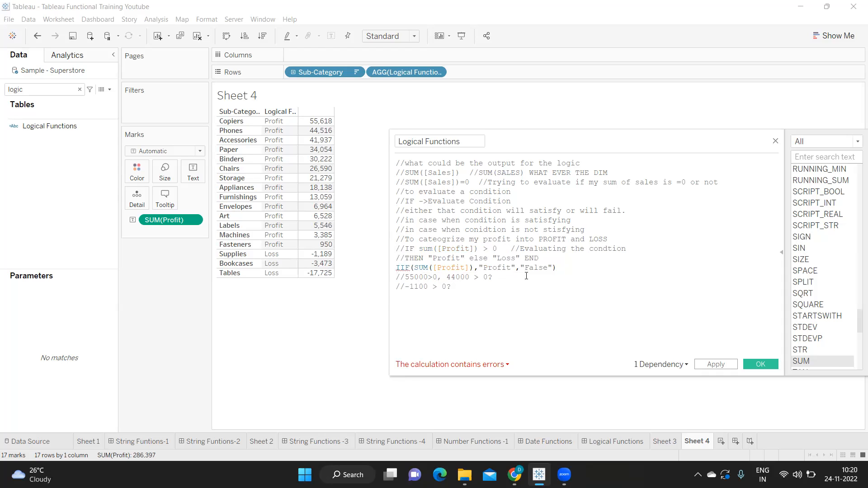
Step: Check the calculation error and complete the IIF test as SUM([Profit])>0
left_click(460, 365)
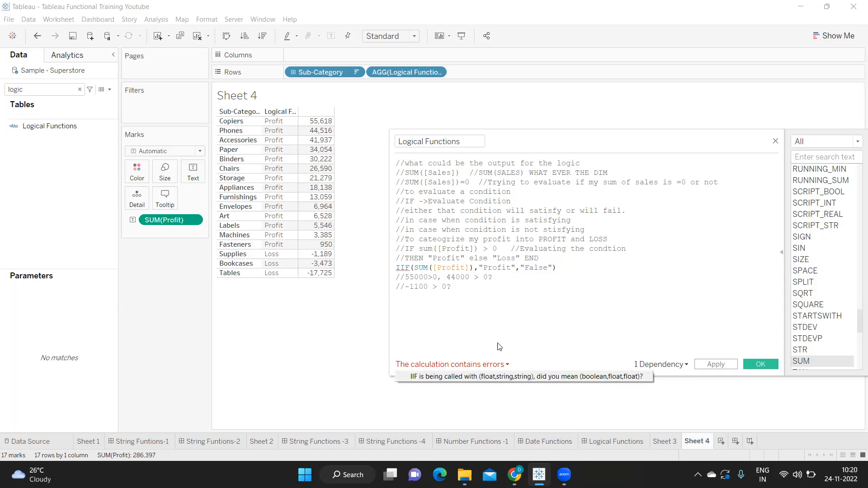
left_click(475, 268)
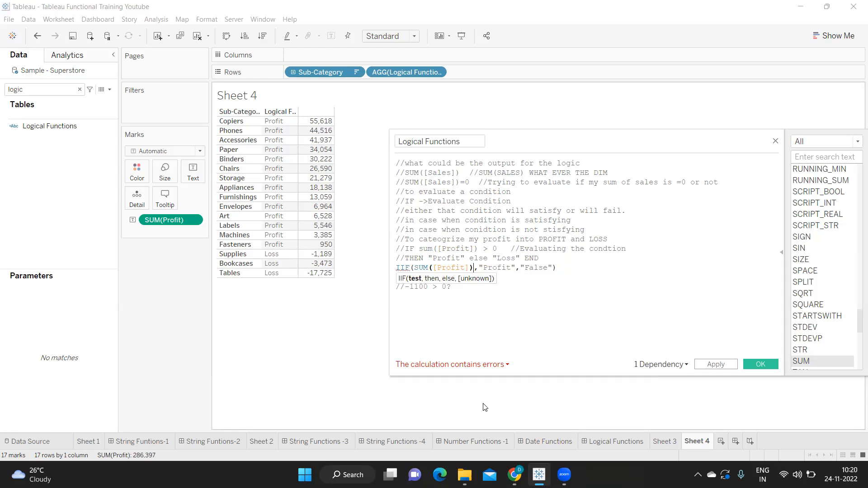
type(">0")
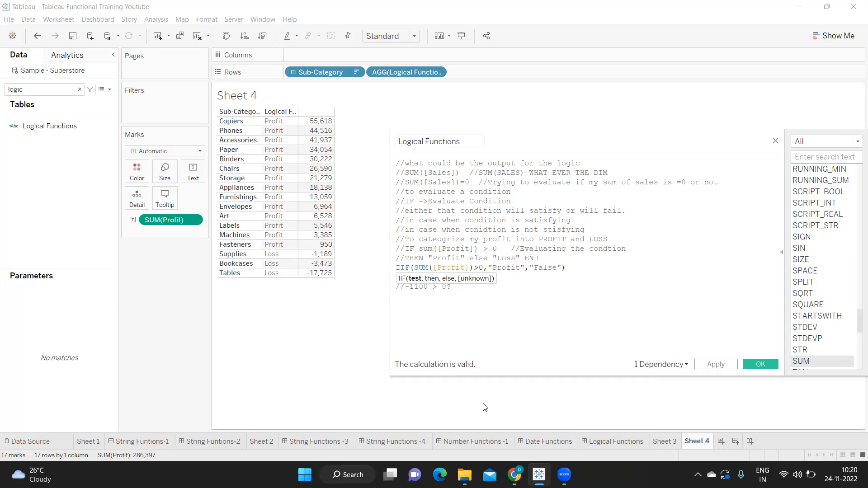
left_click(534, 312)
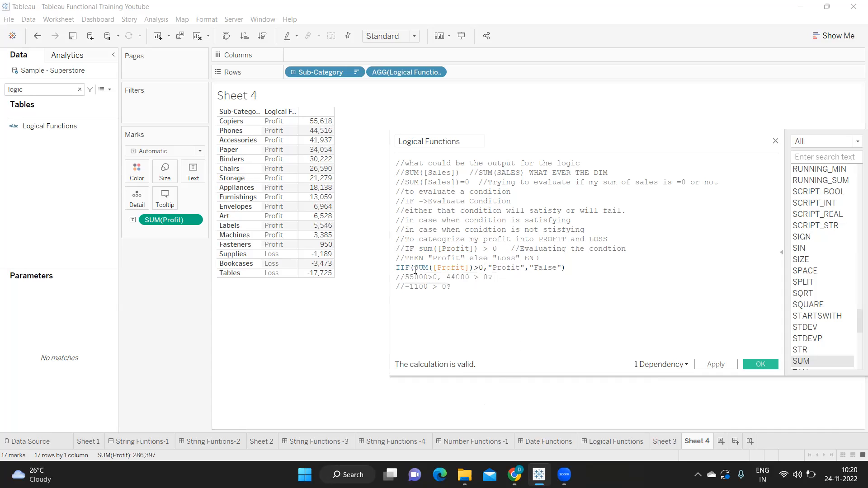
Step: Review the IIF function's test, then and else arguments and apply the calculation
left_click_drag(414, 267, 483, 267)
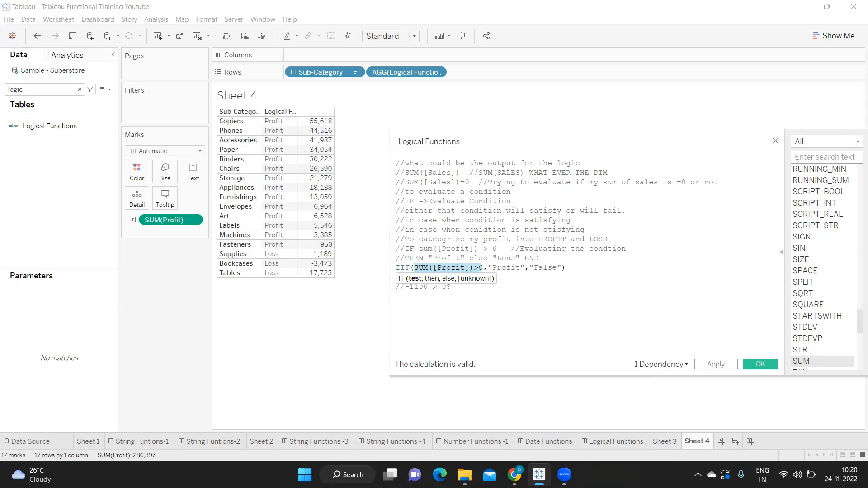
double_click(507, 268)
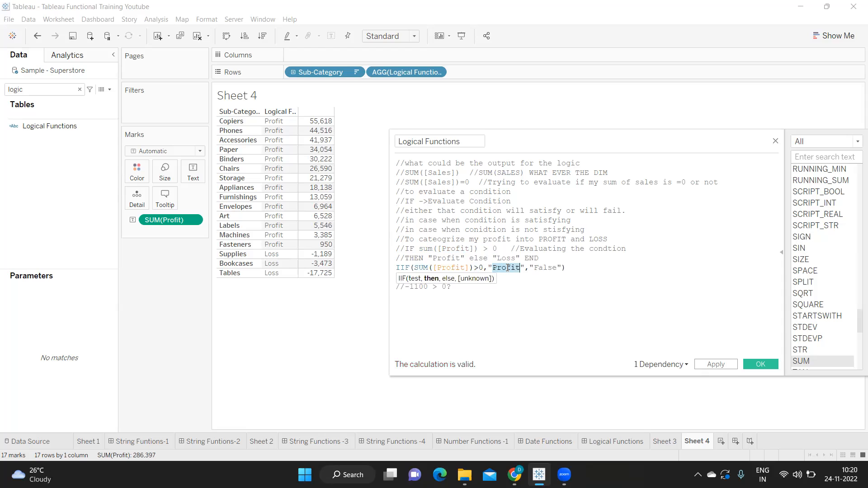
double_click(550, 269)
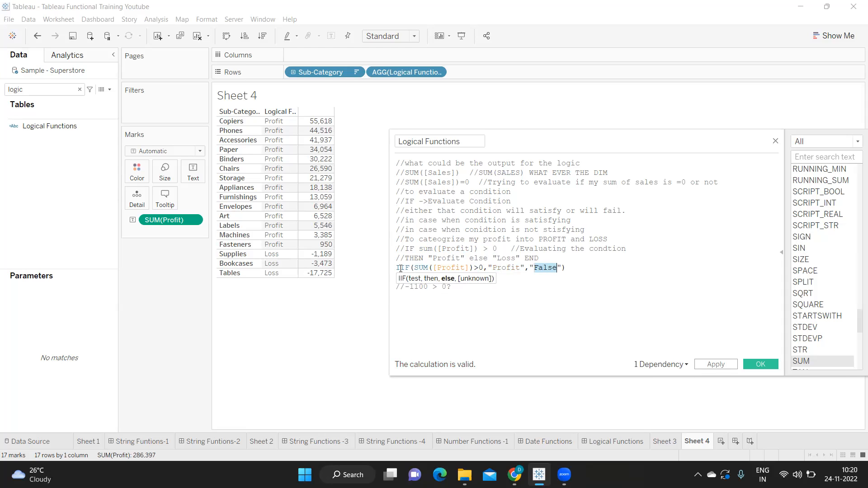
left_click_drag(413, 267, 483, 267)
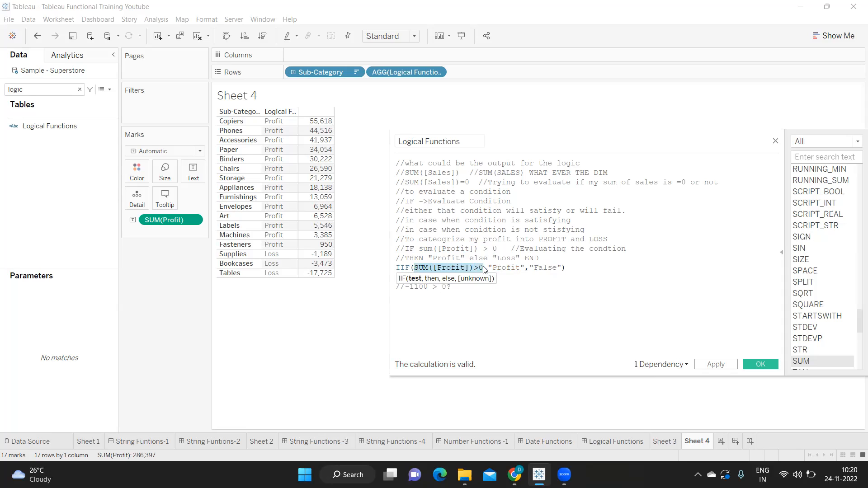
left_click(484, 289)
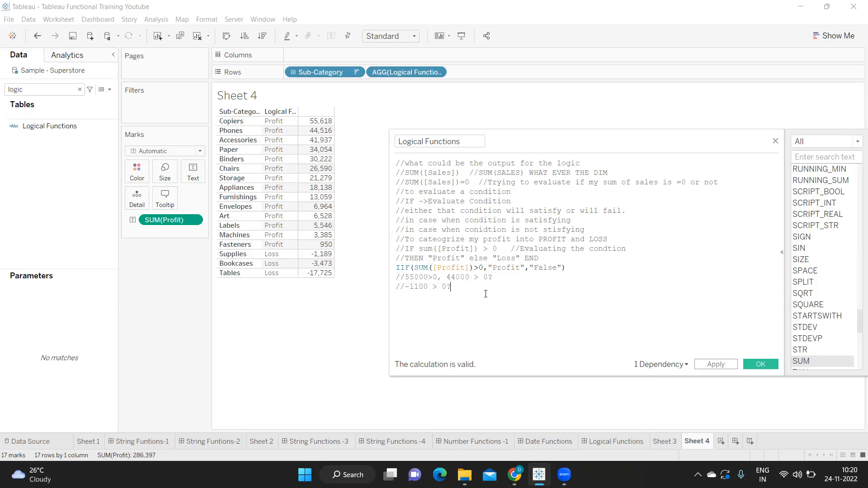
left_click(723, 365)
Step: Change the IIF function's else value to "Loss" and apply the calculation
left_click(553, 268)
double_click(552, 269)
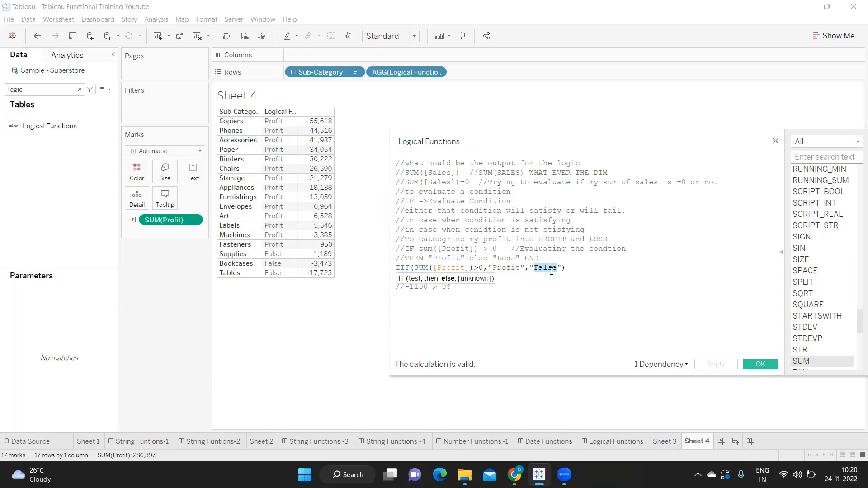
type("Loss")
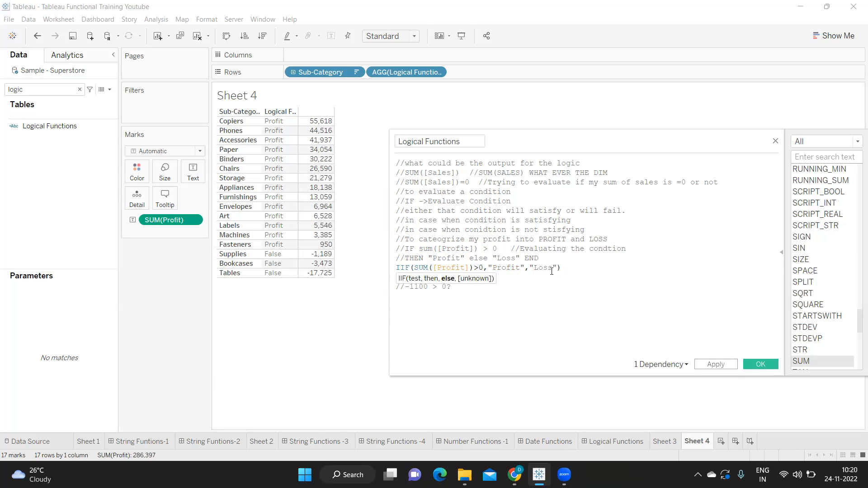
left_click(716, 365)
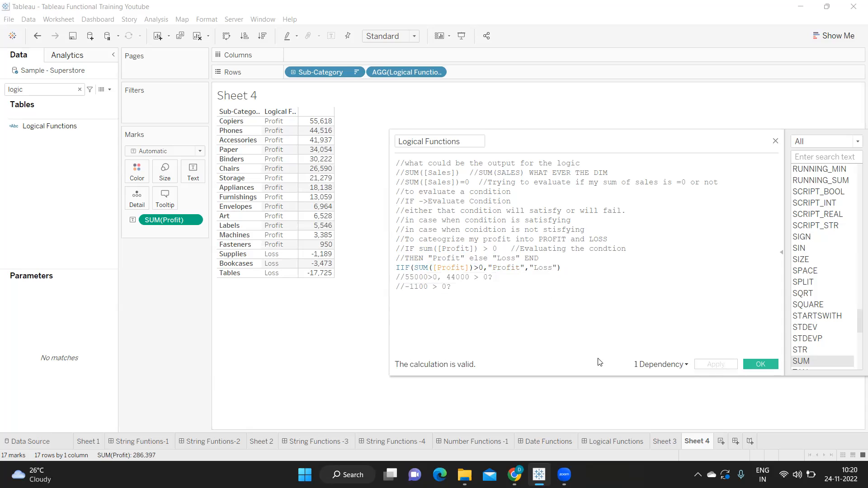
left_click_drag(483, 267, 416, 269)
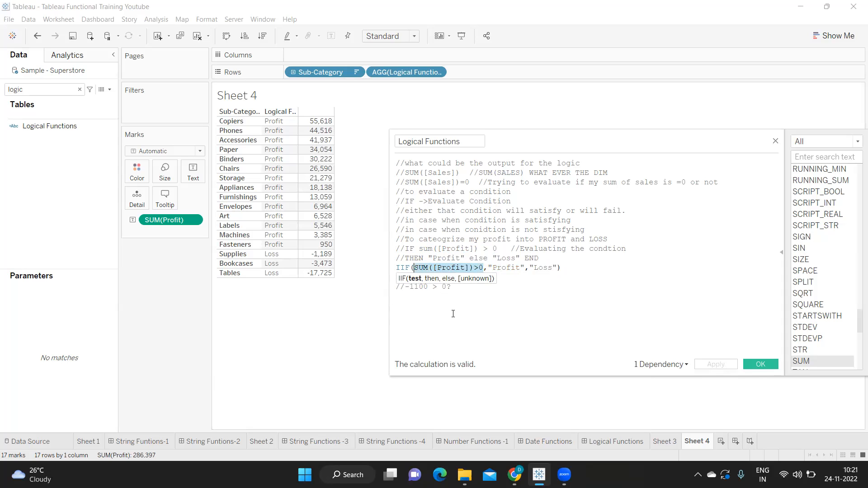
left_click(397, 268)
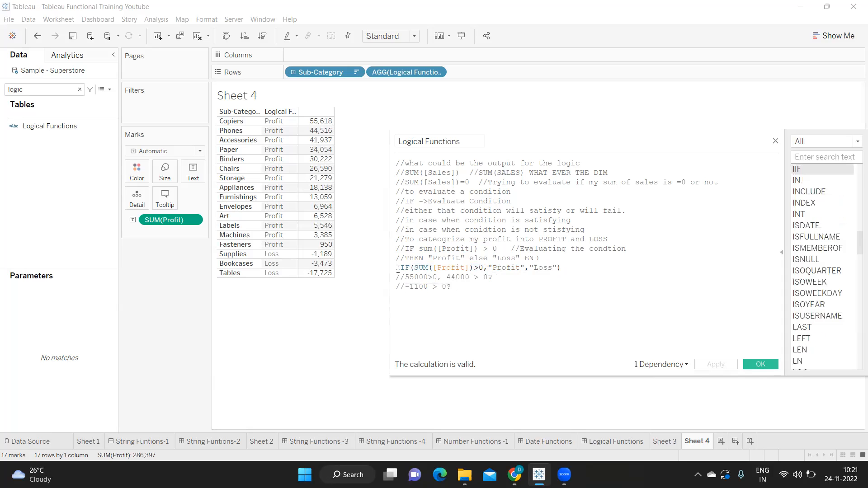
Step: Comment out the IIF line and add a comment below the formula reading "High Profits, Average Profit, Loss"
type("I")
type("/")
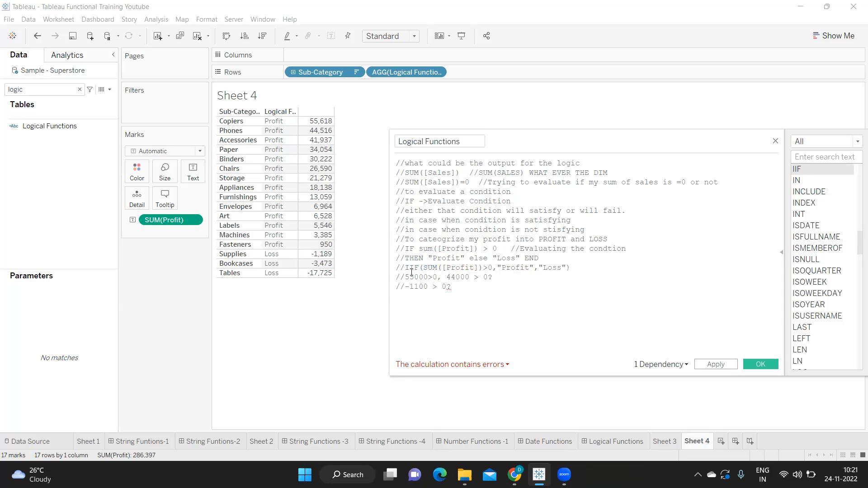
key("Return")
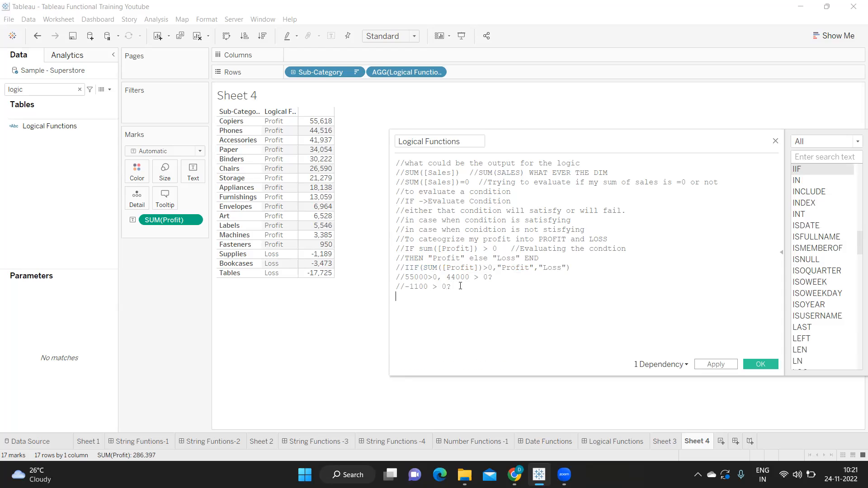
type("//")
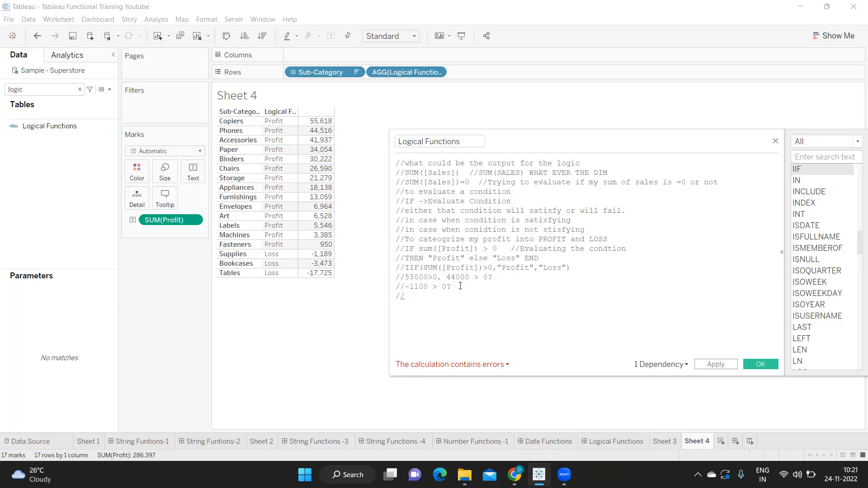
type("High")
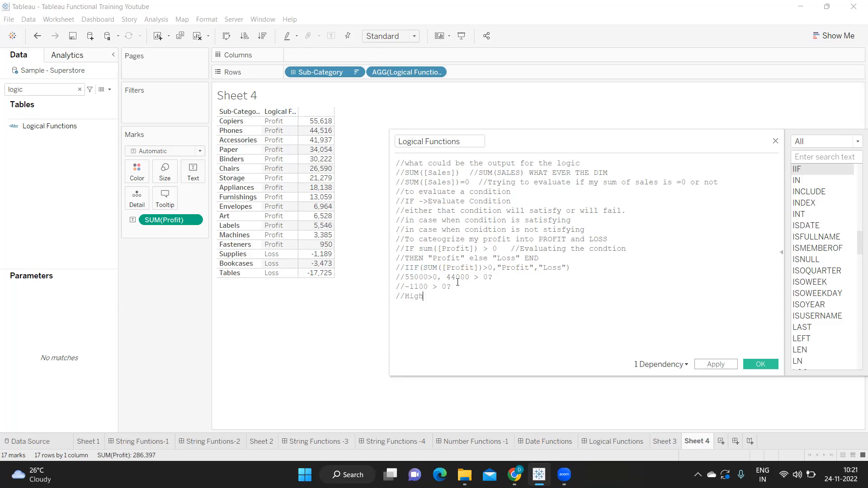
type(" Profits, Average Profit, Loss")
Step: Insert "Low Profits," before "Loss" in the comment listing the profit categories
left_click(543, 298)
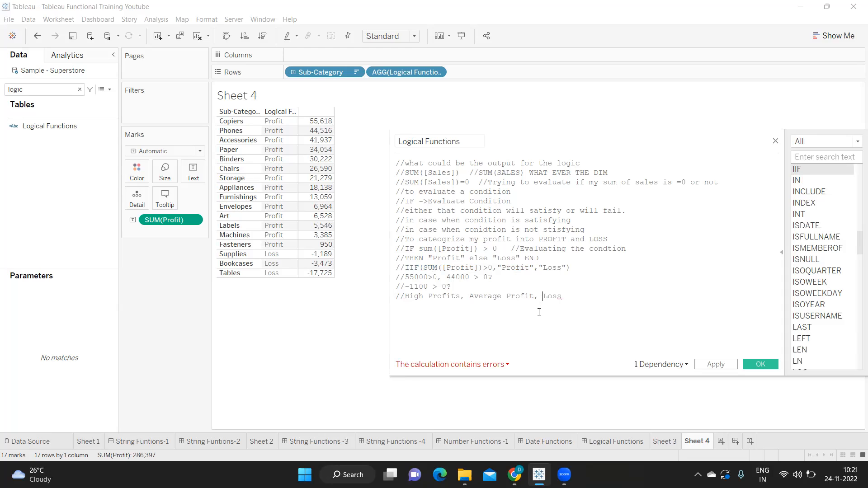
type("Mediu")
key("BackSpace")
key("BackSpace")
key("BackSpace")
key("BackSpace")
key("BackSpace")
type("Lowe")
key("BackSpace")
type("Profits, Lo")
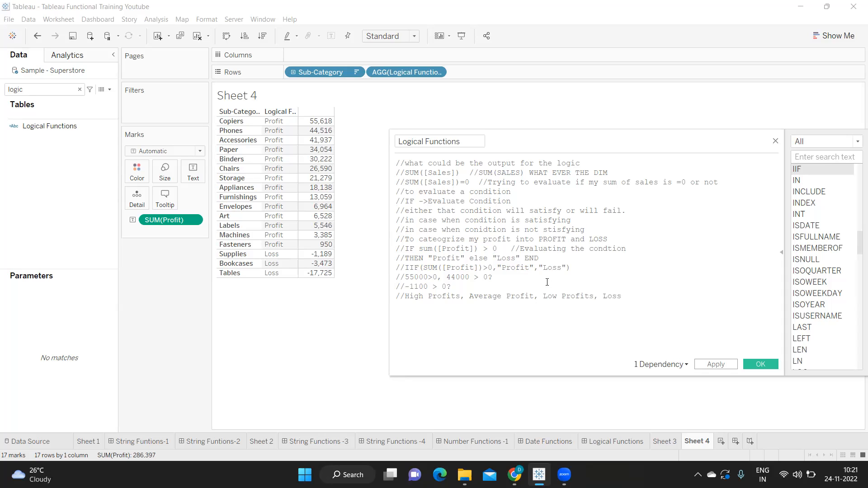
Step: Add a new comment line reading "//Nested IF" below the profit categories comment
left_click_drag(623, 297, 407, 297)
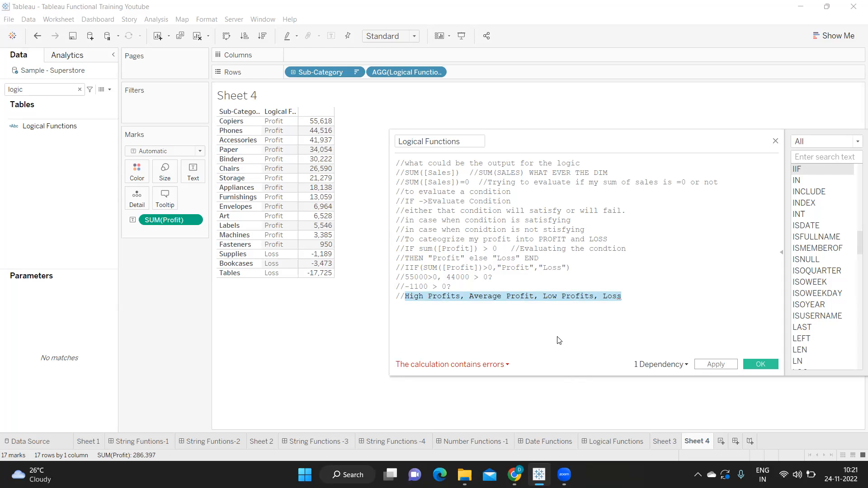
left_click(621, 307)
key("Return")
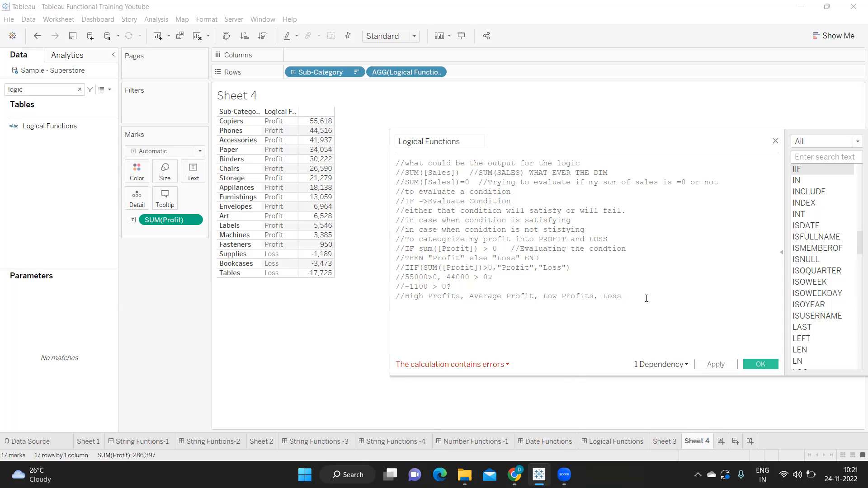
type("//Ne")
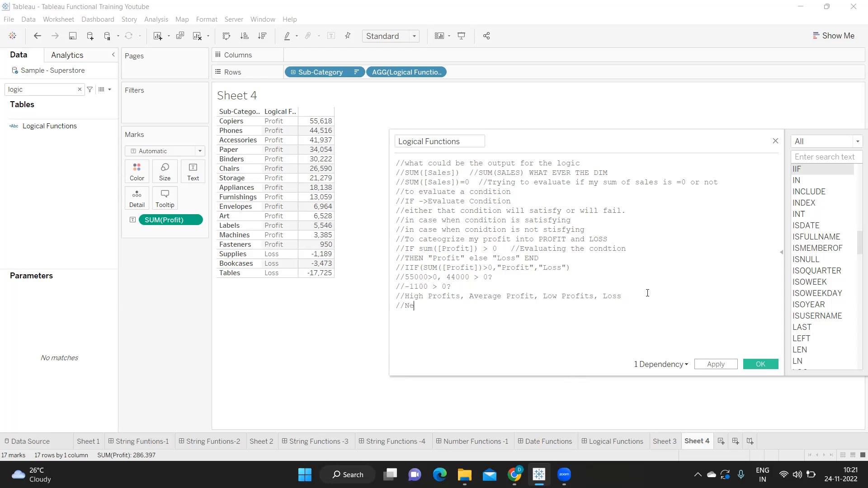
type("sted IF")
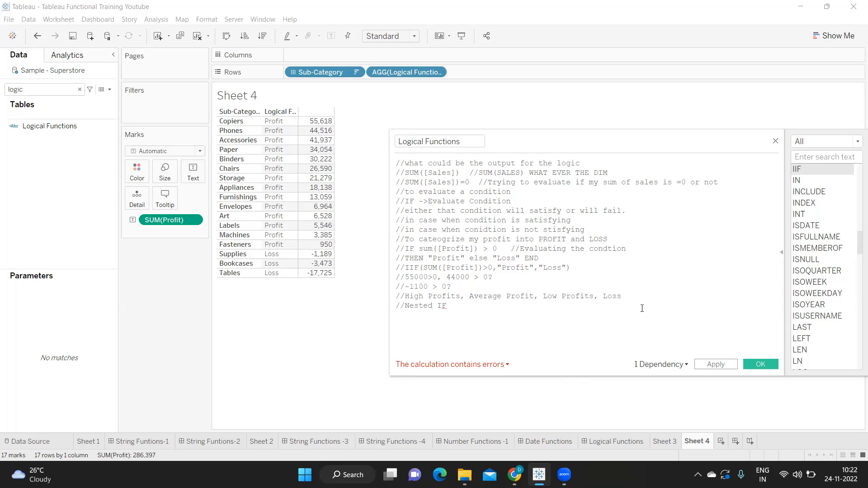
Step: Write the formula IF sum([Profit])>35000 THEN "High Profit" END below the Nested IF comment
key("Return")
type("IF")
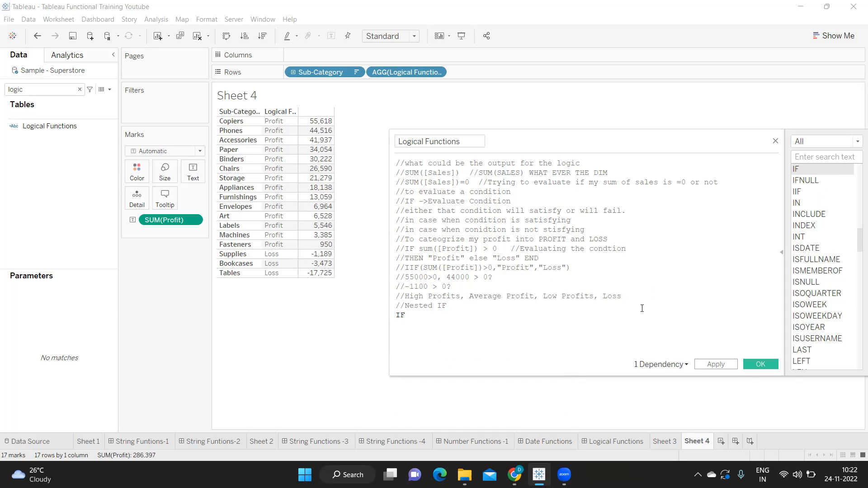
type(" sum")
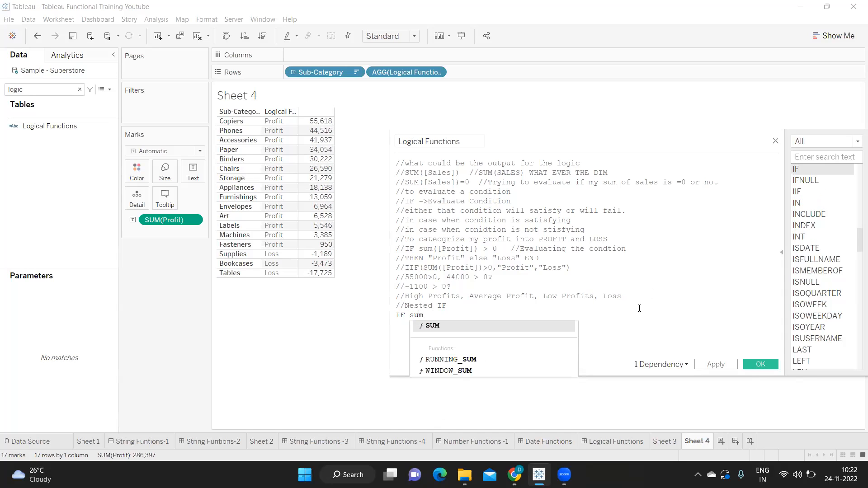
type("(prof")
key("Return")
type(")>")
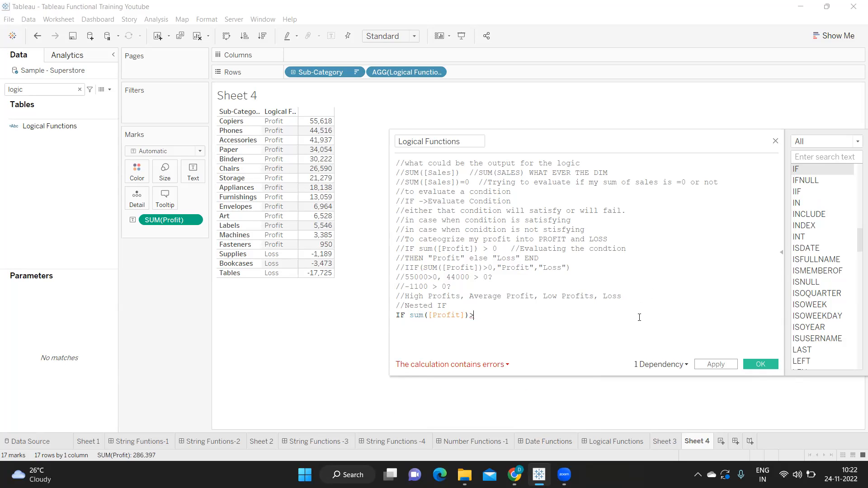
type("35")
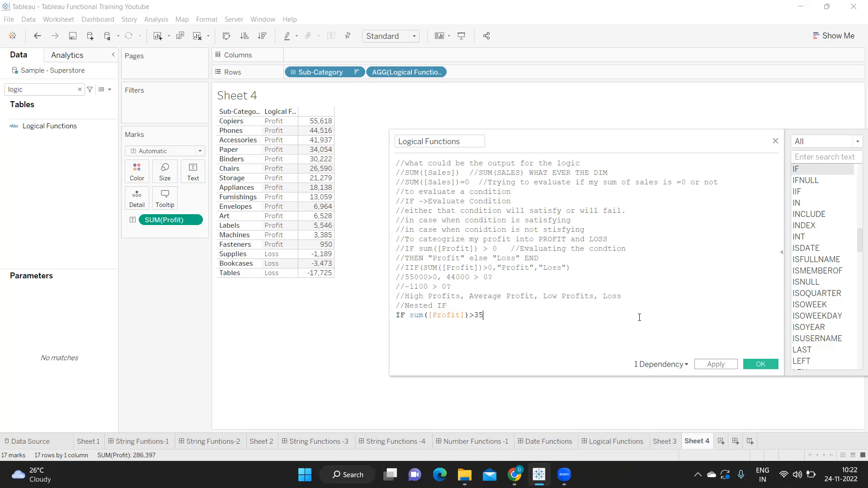
type("000 THEN \"High")
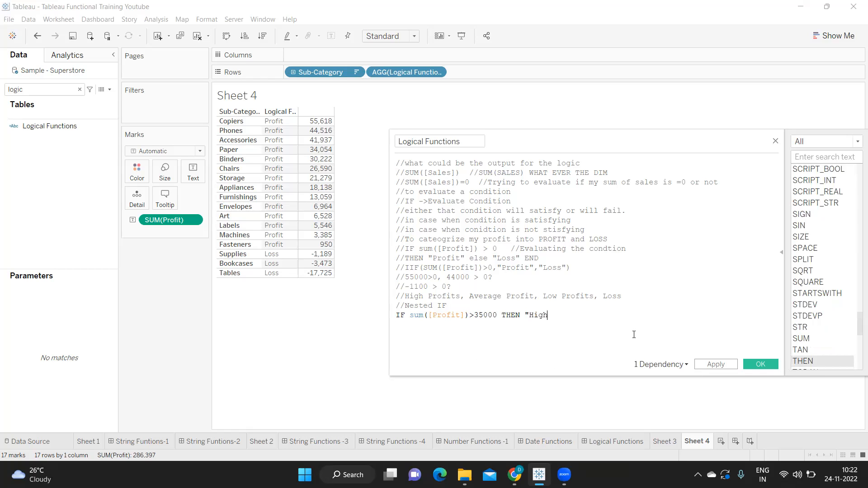
type(" Profit\" END")
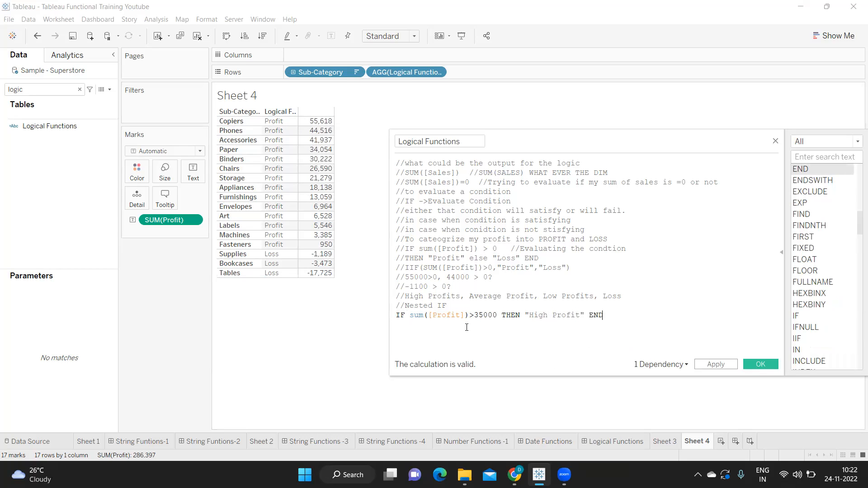
Step: Review the 35000 threshold and its "High Profit" result, and apply the calculation
double_click(485, 315)
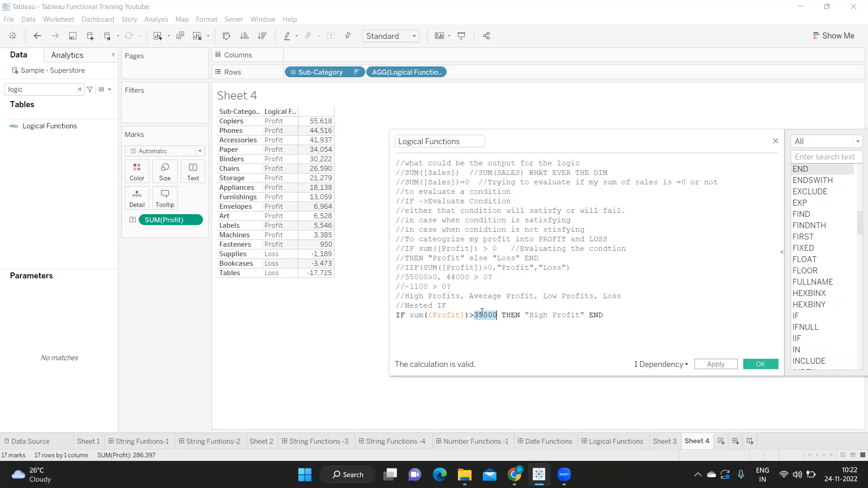
double_click(535, 315)
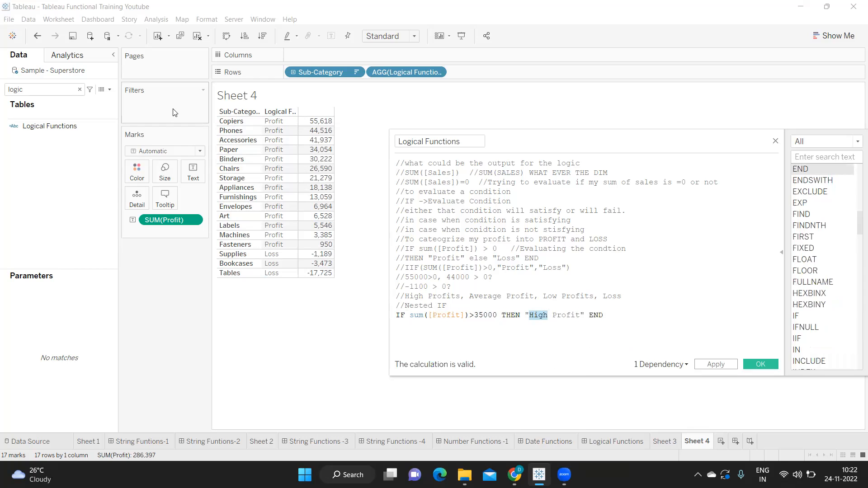
double_click(481, 315)
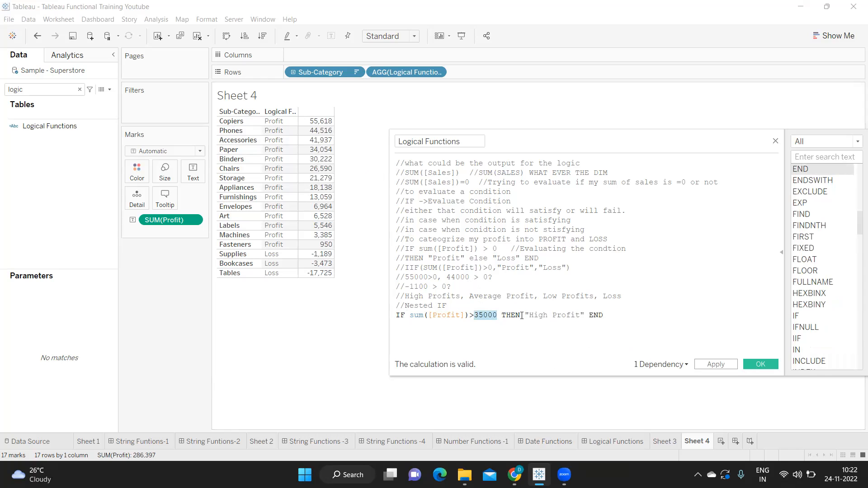
left_click(543, 318)
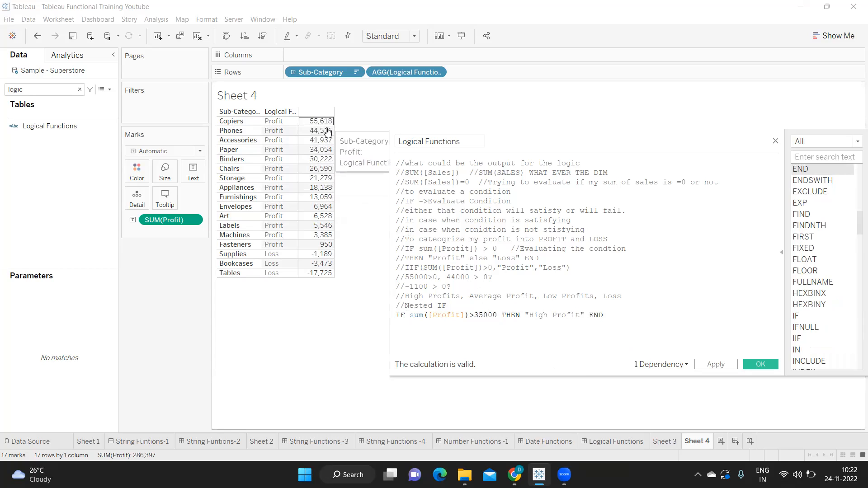
left_click(724, 364)
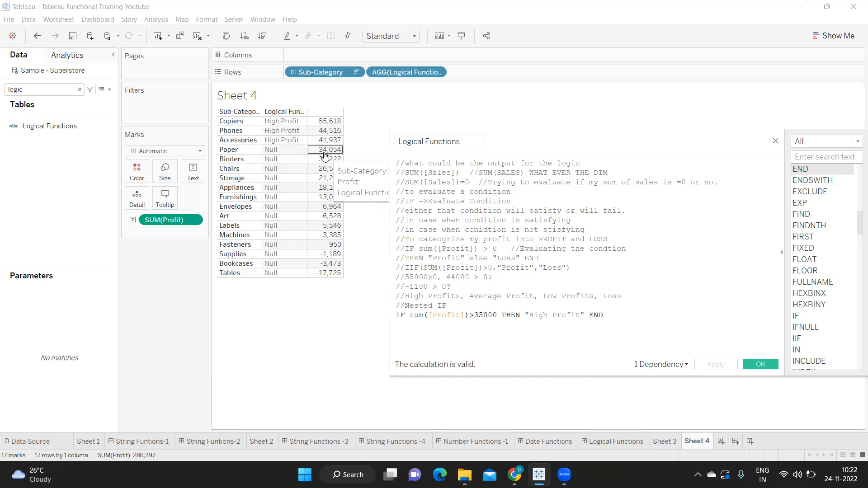
Step: Move END to its own line and start an ELSEIF branch on the line above it
left_click_drag(474, 316, 496, 316)
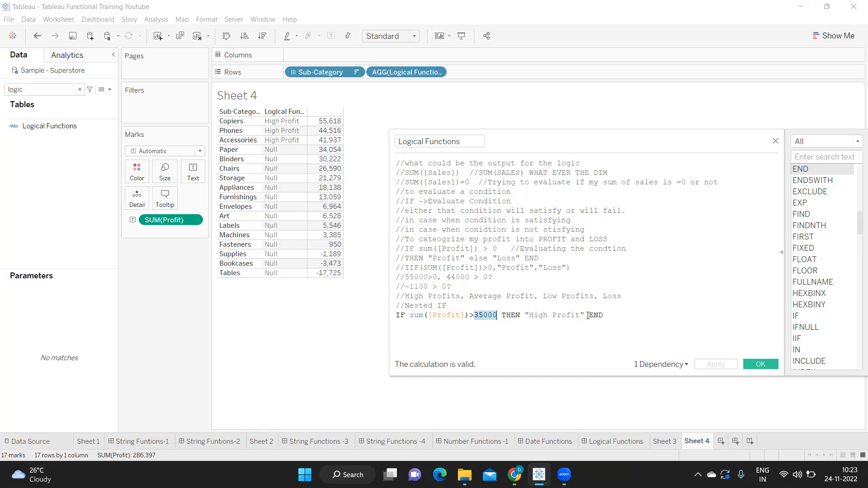
left_click(588, 316)
key("Return")
key("Return")
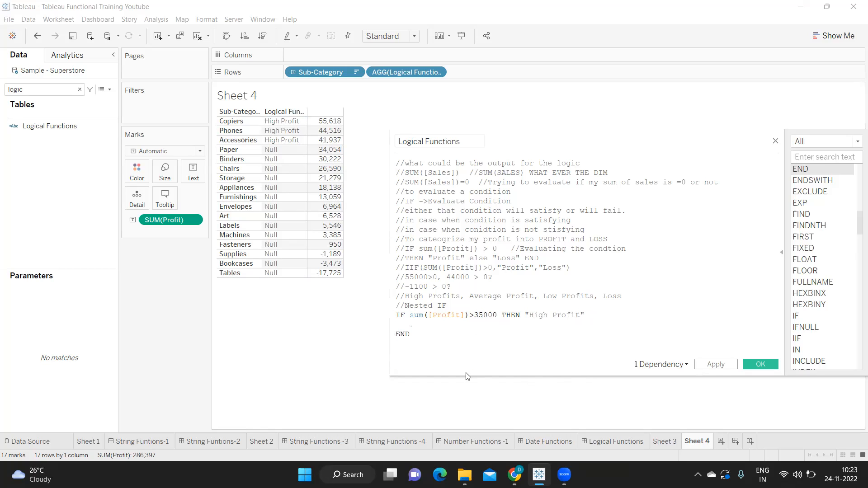
left_click(416, 328)
type("e")
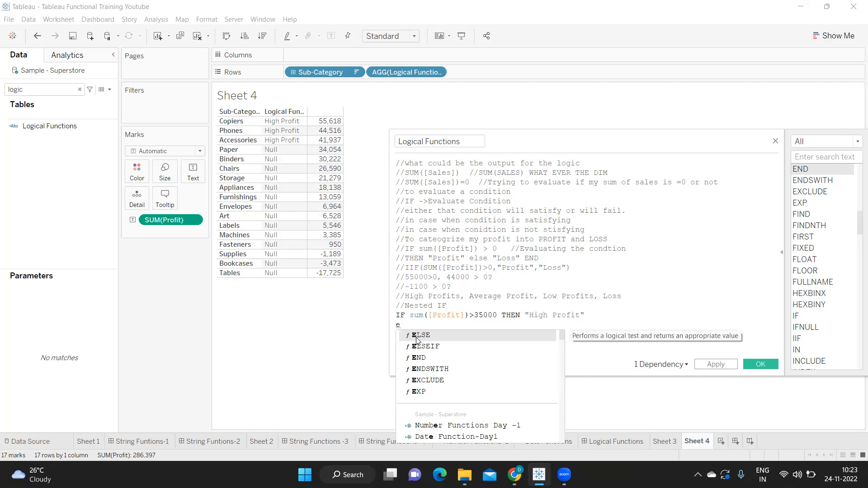
key("Down")
key("Return")
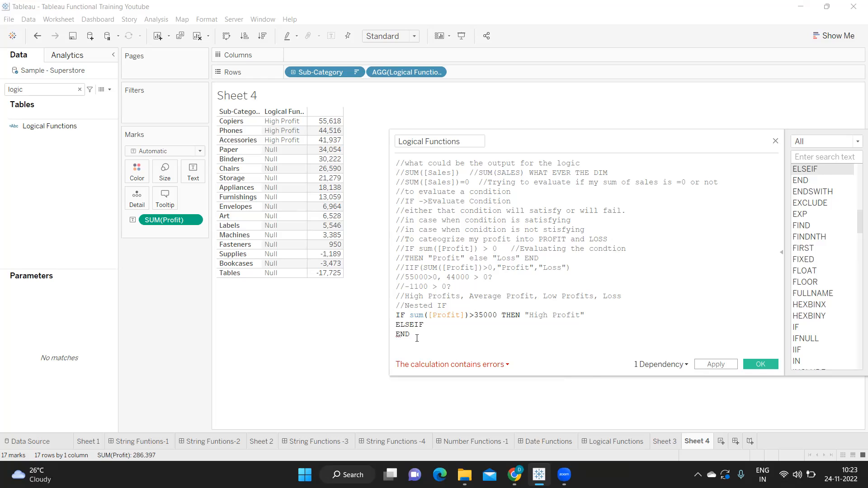
Step: Complete the ELSEIF branch as sum([Profit]) > 20000 THEN "Average Profit"
type("sum(profi")
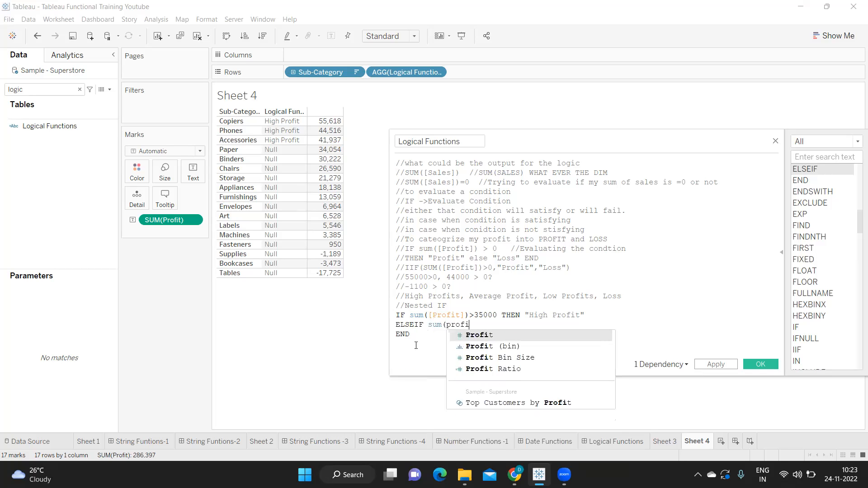
key("Return")
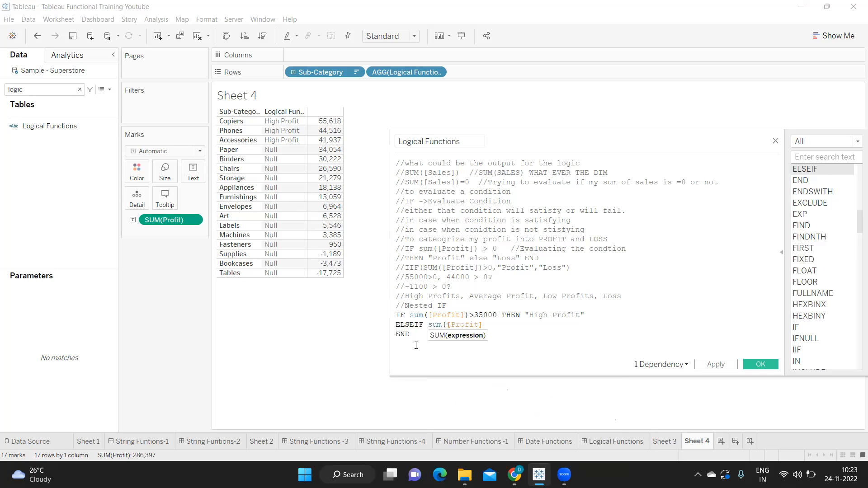
type(") ")
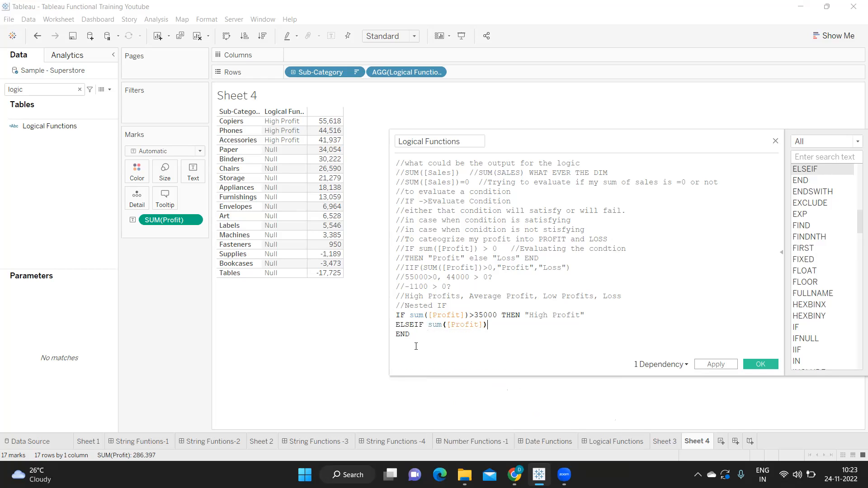
type(">")
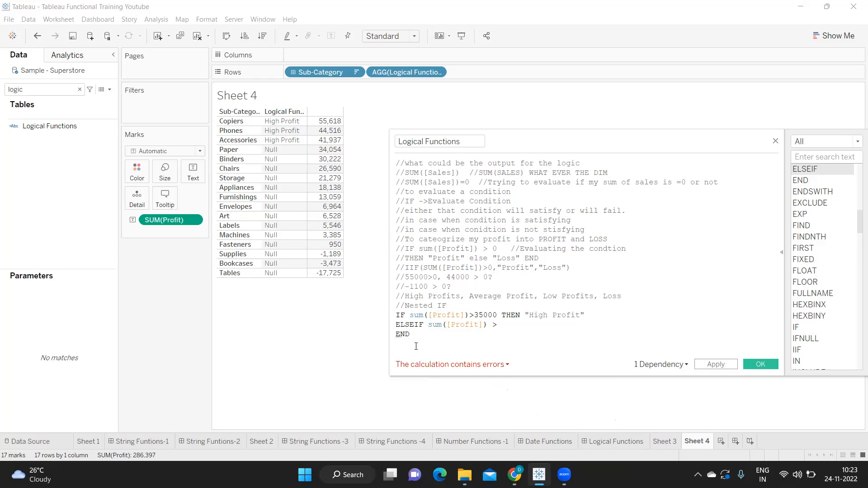
type(" 20000")
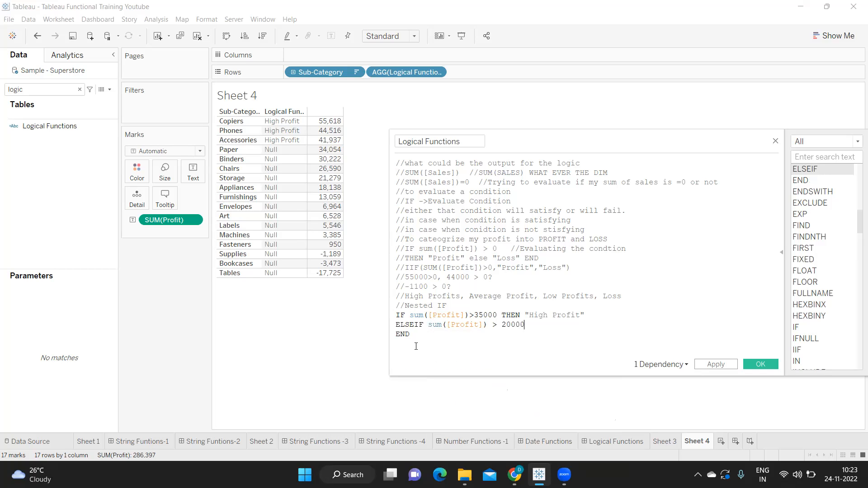
type(" THEN")
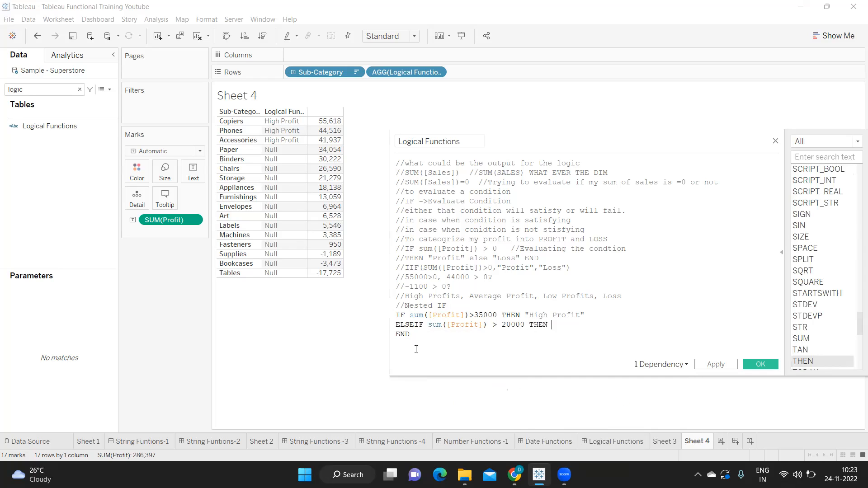
key("BackSpace")
type("Average Profit\"")
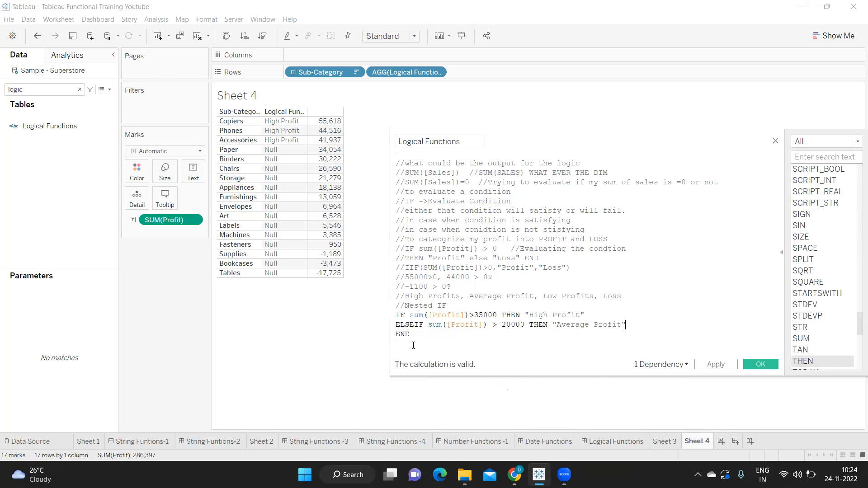
Step: Review the IF and ELSEIF conditions and apply the nested calculation to the sheet
double_click(398, 316)
double_click(405, 325)
left_click_drag(410, 315, 499, 314)
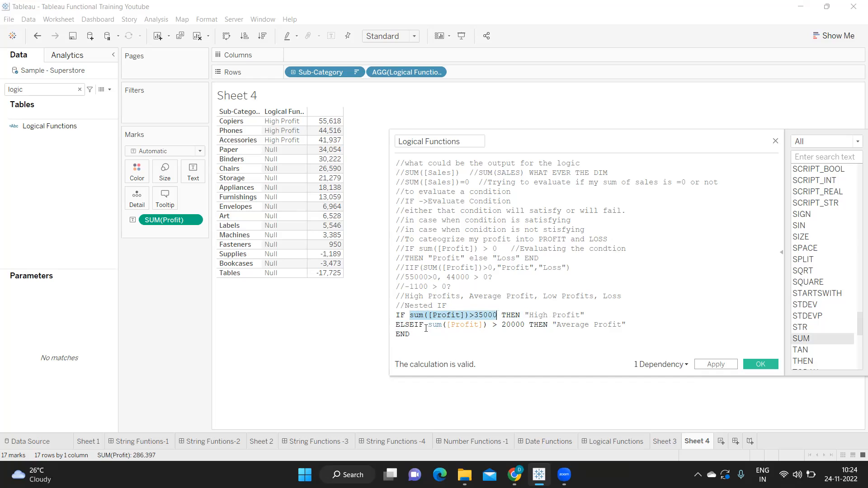
left_click_drag(425, 326, 536, 329)
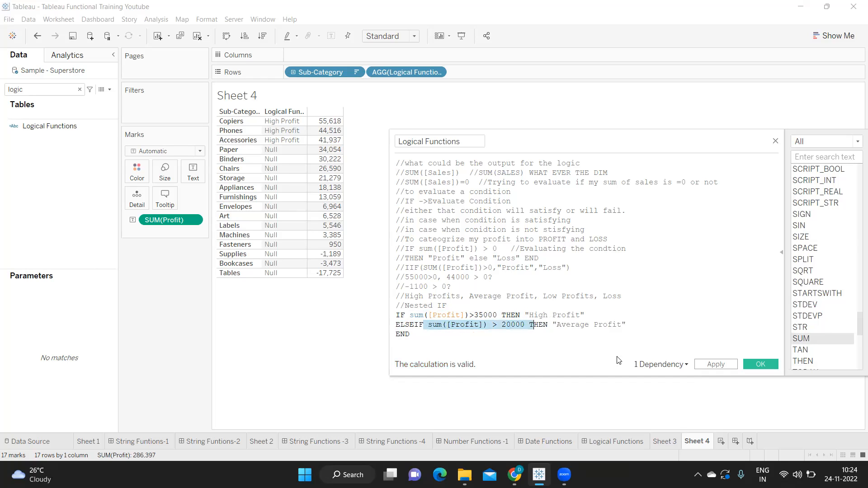
left_click(715, 365)
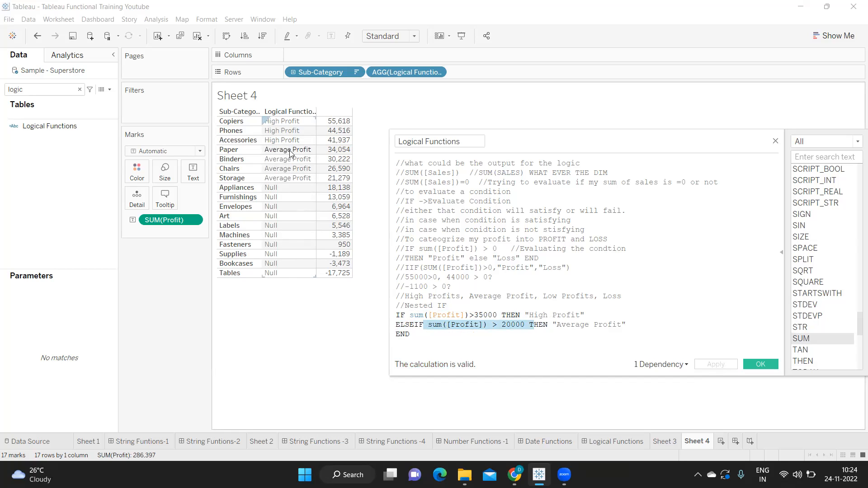
Step: Break the nested IF so that the conditions following IF and ELSEIF each start on their own line
left_click(434, 332)
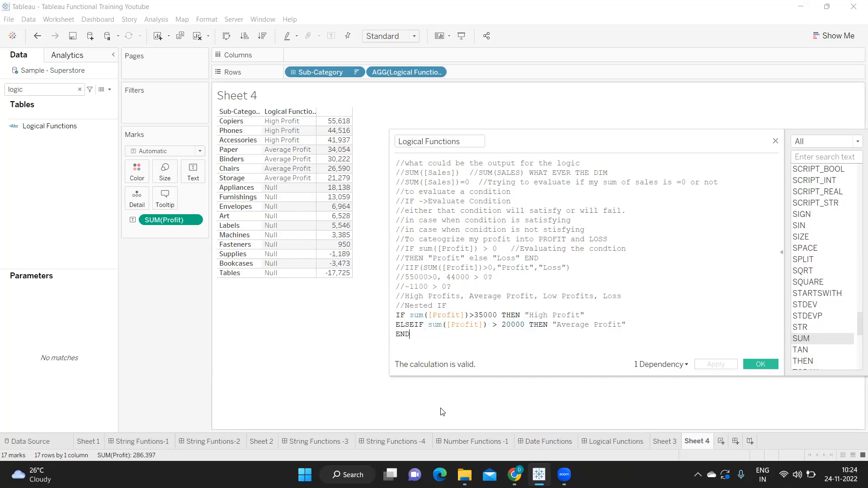
left_click(410, 315)
key("Return")
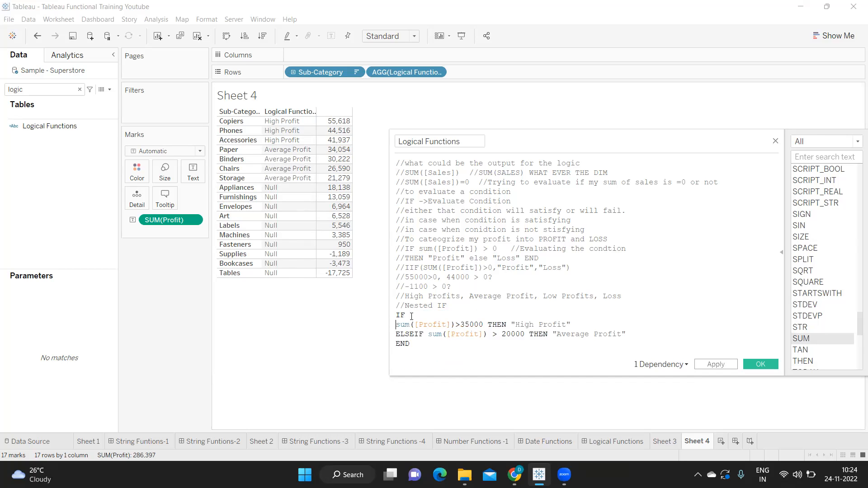
left_click(429, 334)
key("Return")
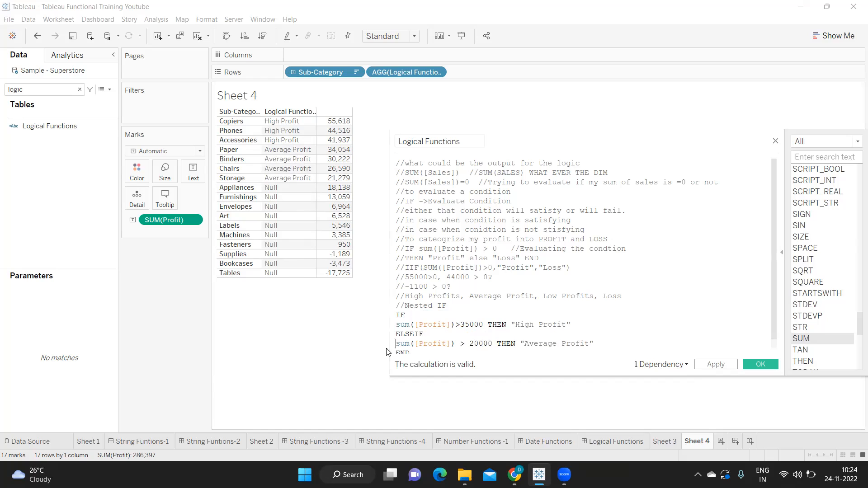
Step: Move the sum([Profit]) > 20000 THEN "Average Profit" condition from the ELSEIF branch to directly after IF
left_click_drag(396, 345, 603, 344)
key("ctrl+c")
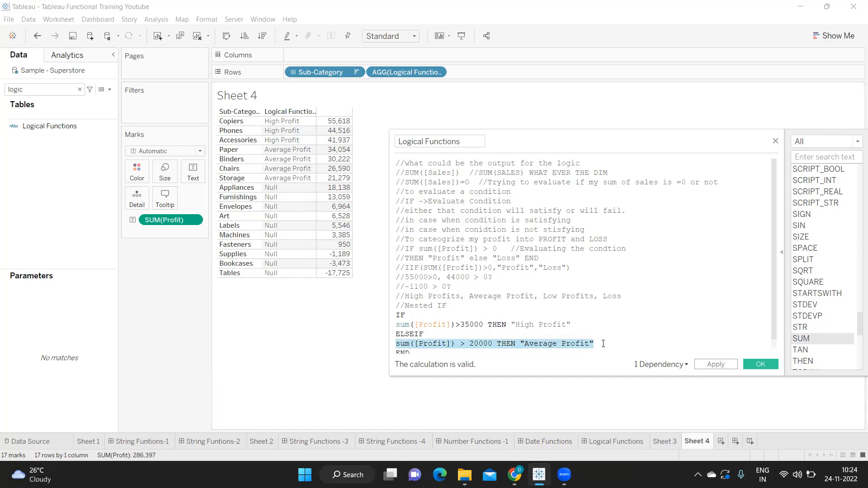
key("BackSpace")
key("ctrl+v")
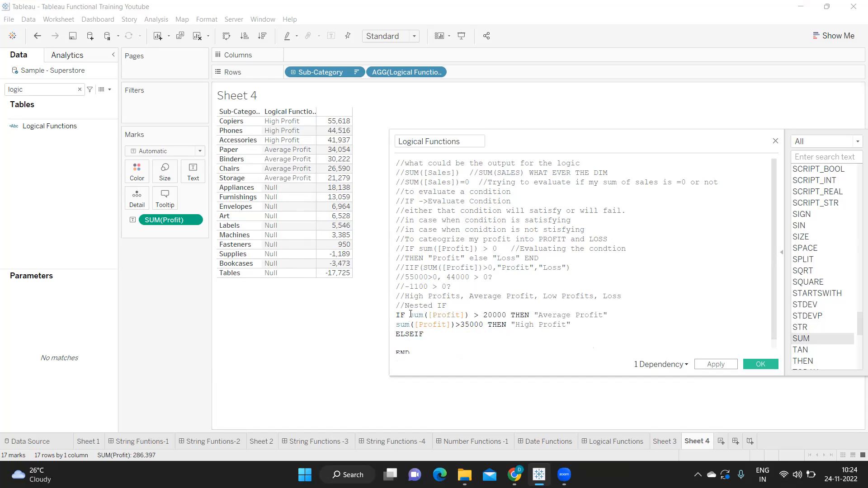
Step: Move the sum([Profit])>35000 THEN "High Profit" condition below ELSEIF and remove the empty line left above it
left_click_drag(578, 327, 397, 327)
key("ctrl+x")
left_click(401, 344)
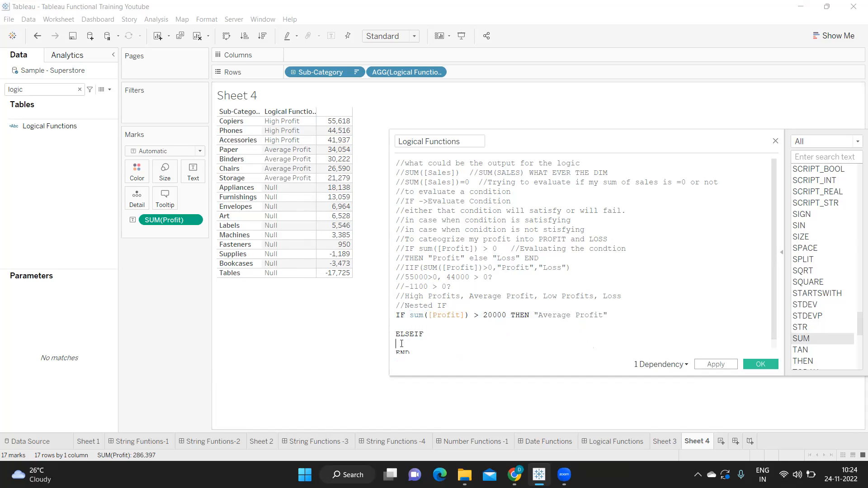
key("ctrl+v")
left_click(399, 325)
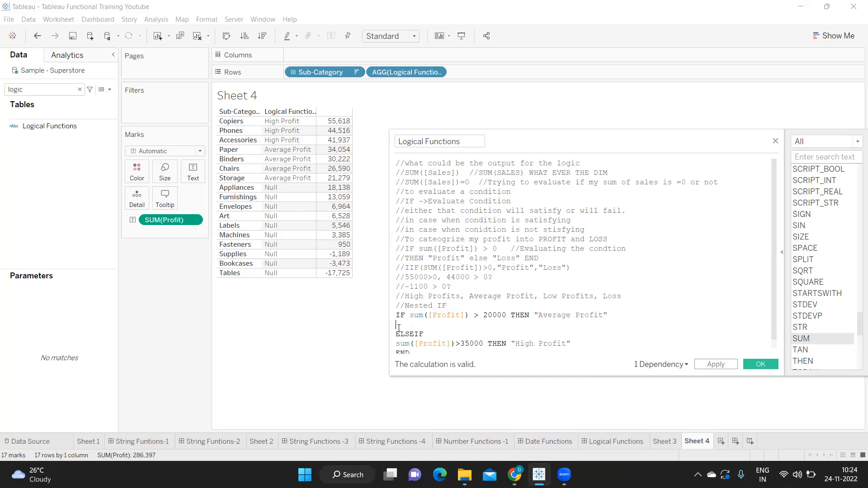
key("Delete")
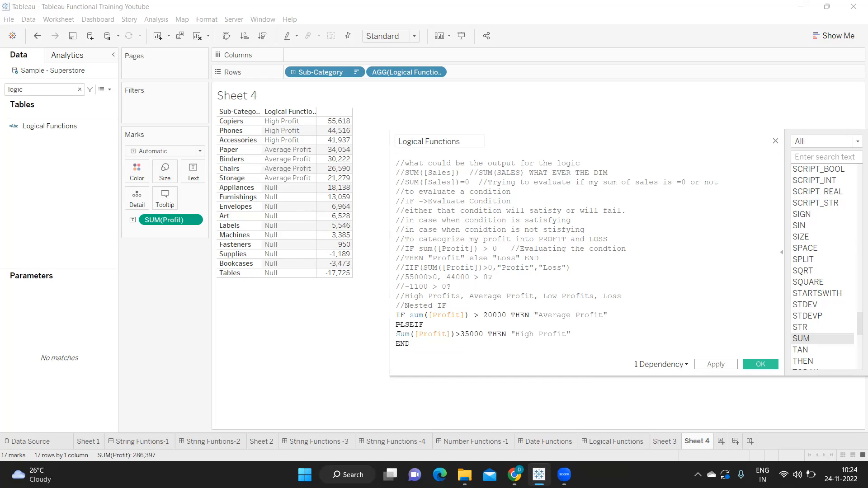
Step: Review the reordered "Average Profit" and "High Profit" conditions and apply the calculation to the sheet
left_click_drag(411, 316, 609, 315)
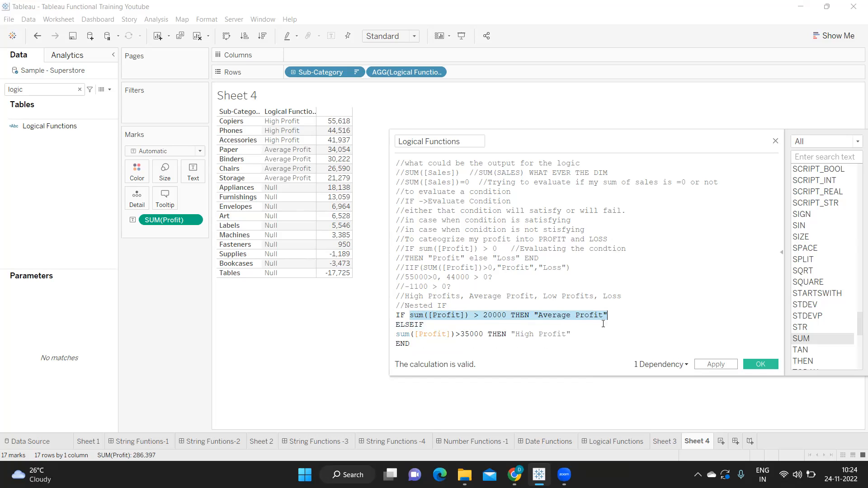
left_click_drag(396, 334, 569, 334)
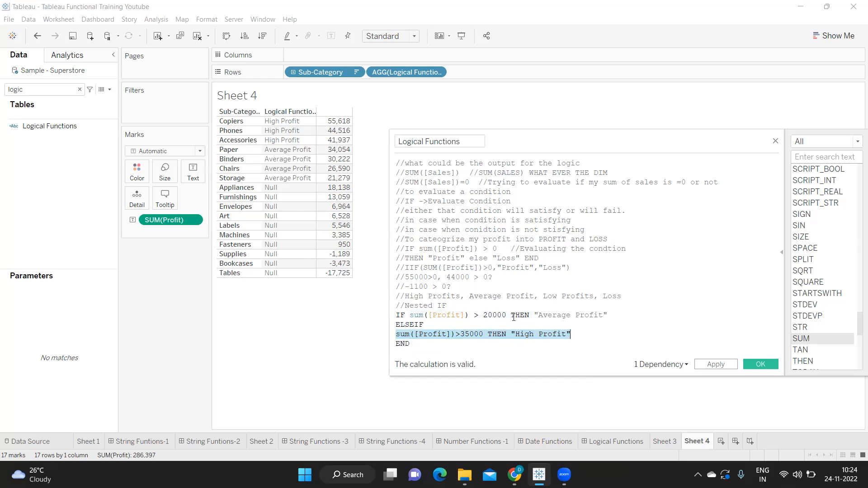
double_click(550, 317)
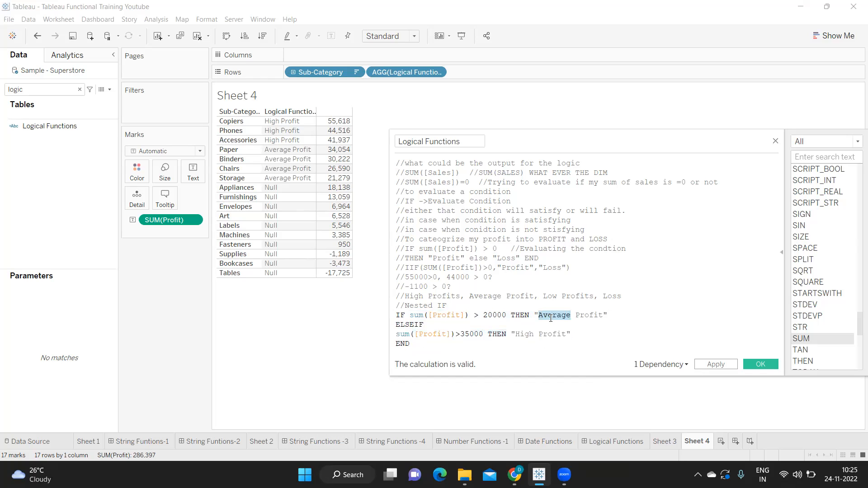
left_click_drag(413, 316, 571, 317)
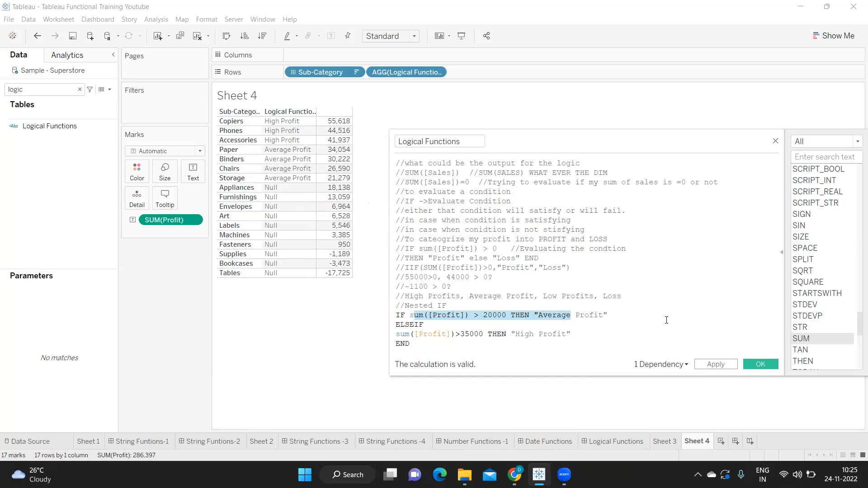
left_click(715, 364)
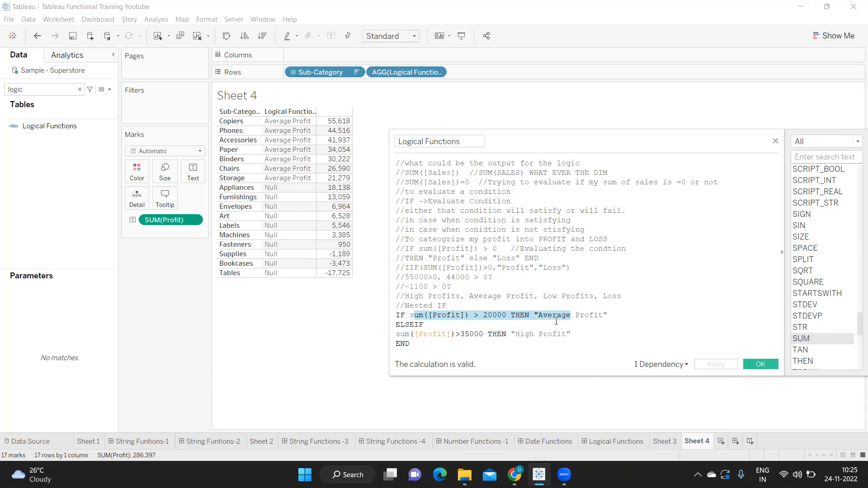
Step: Change the first IF condition to sum([Profit]) < 35000
left_click_drag(420, 349, 396, 316)
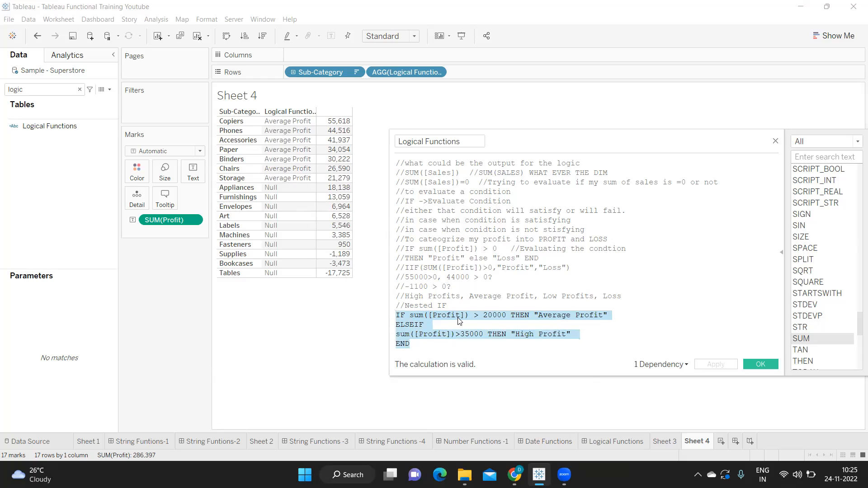
left_click(495, 321)
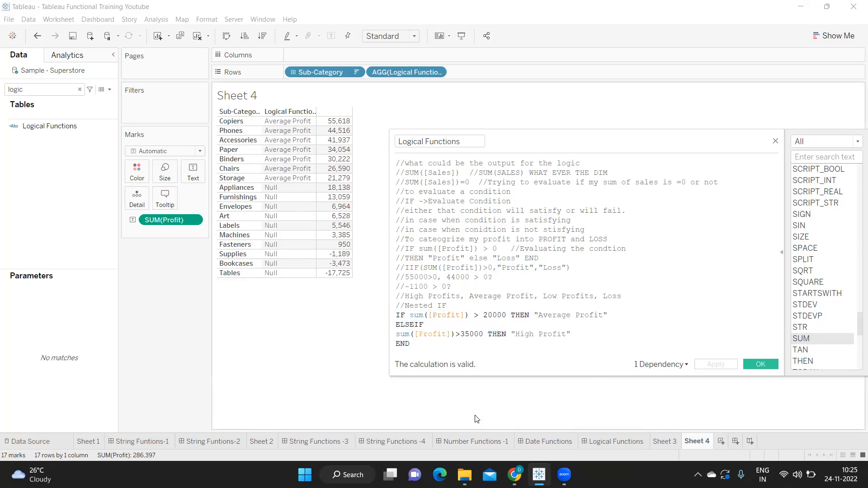
left_click(487, 315)
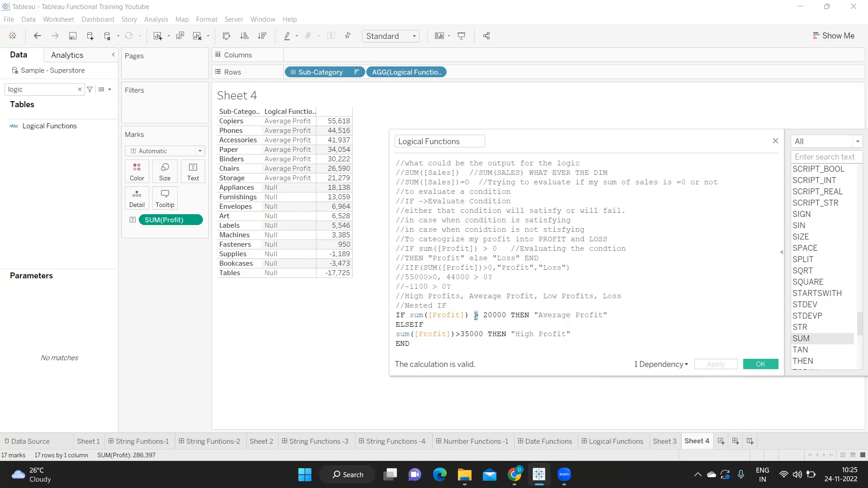
type("<")
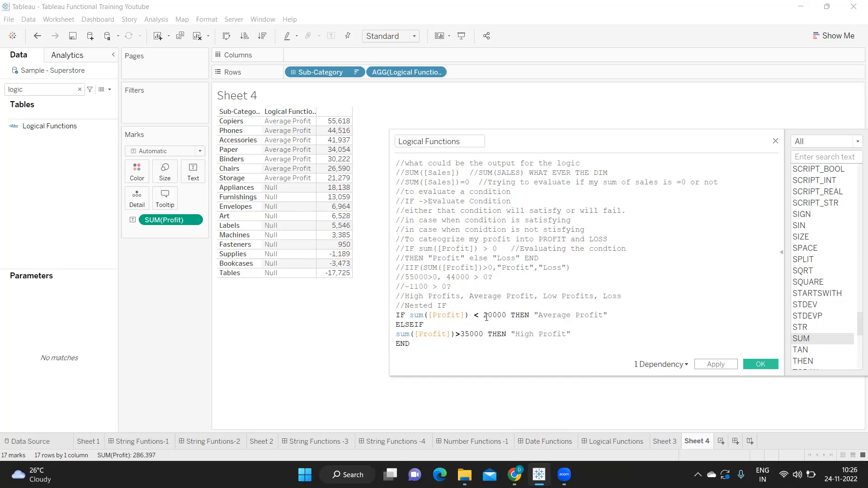
left_click_drag(486, 315, 493, 316)
type("35")
Step: Extend the IF condition with and sum([Profit]) > 20000 before THEN "Average Profit"
left_click(507, 316)
type("and")
left_click_drag(410, 315, 506, 317)
key("ctrl+c")
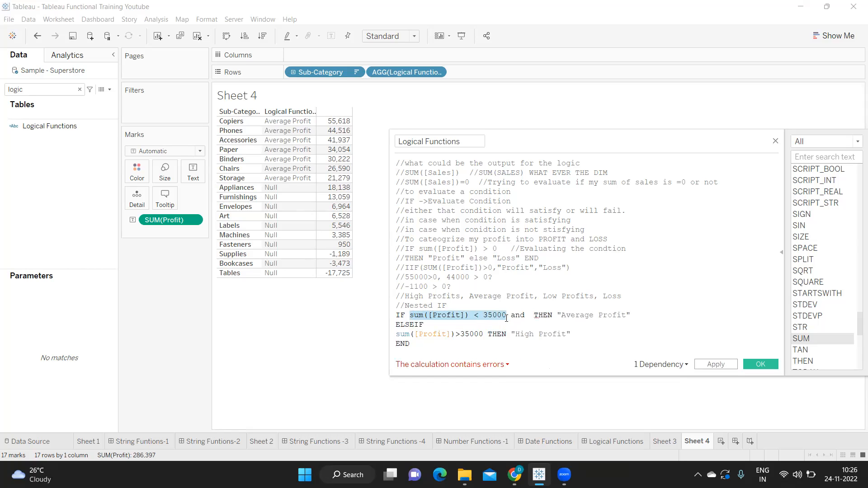
left_click(533, 315)
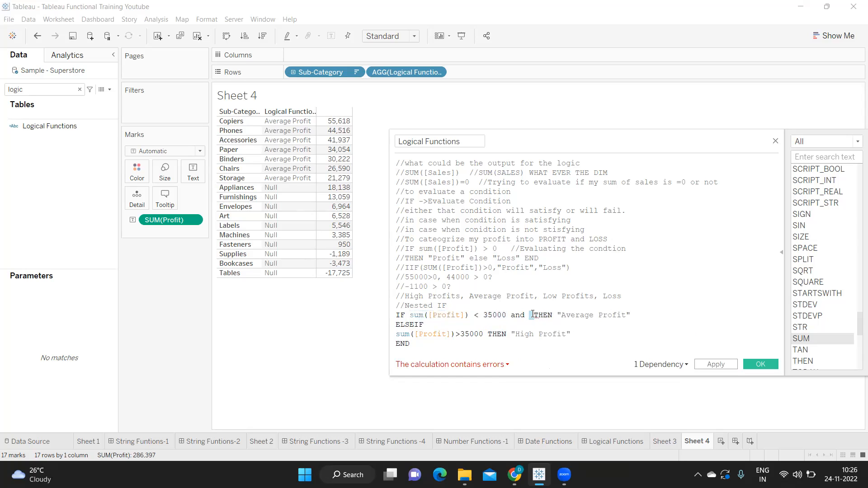
key("ctrl+v")
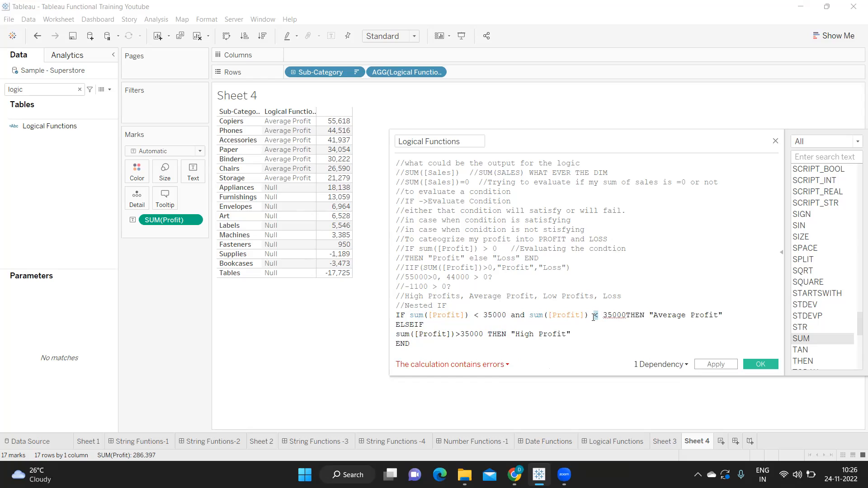
type("> 200")
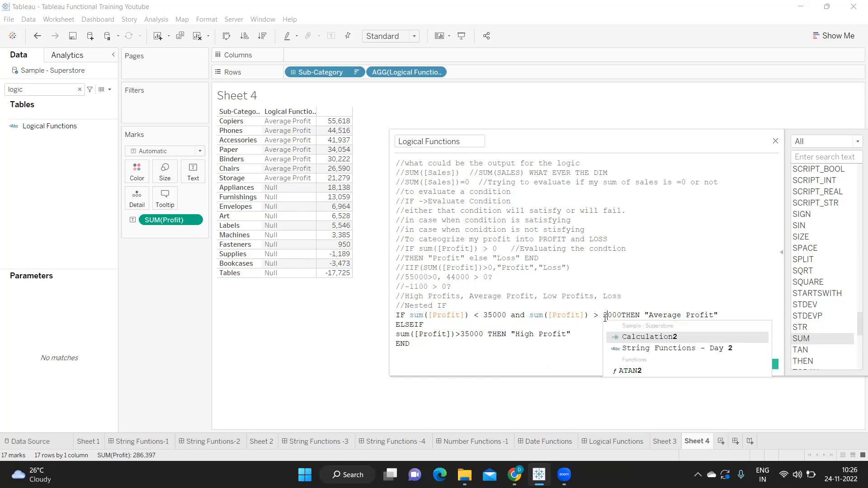
left_click(626, 315)
key("BackSpace")
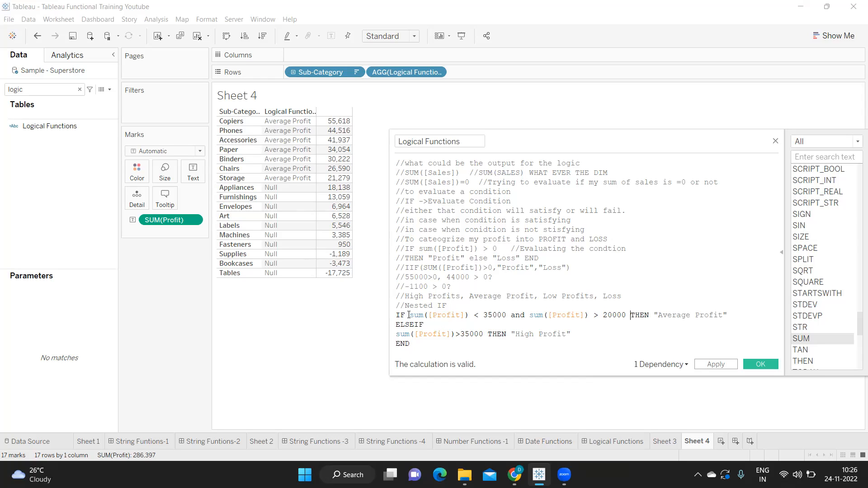
Step: Review the combined "Average Profit" range against the "High Profit" threshold and apply the updated calculation
left_click_drag(409, 315, 628, 316)
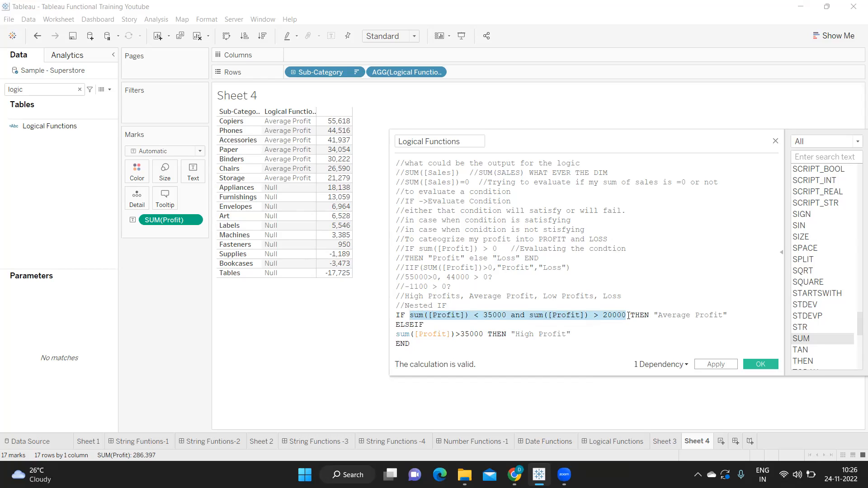
left_click(423, 315)
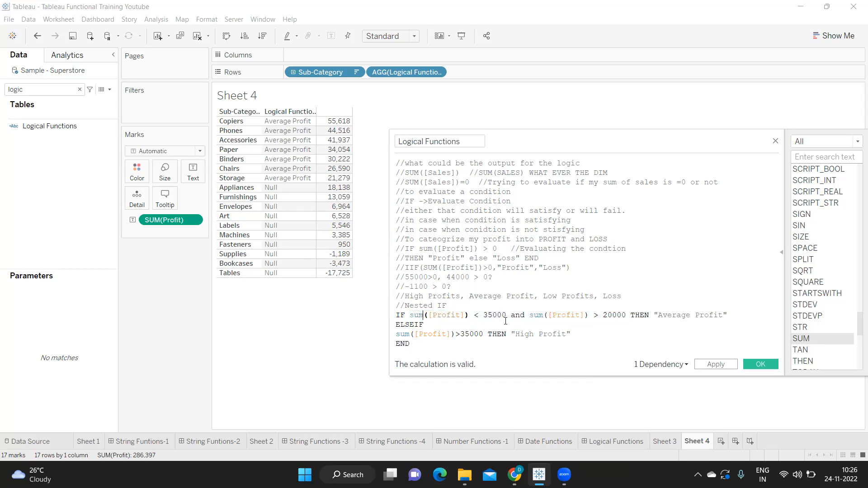
left_click(561, 315)
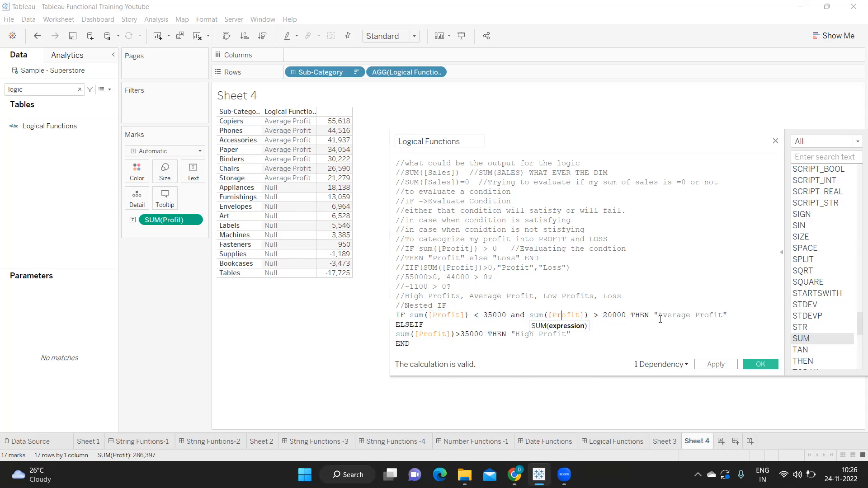
left_click_drag(654, 315, 728, 315)
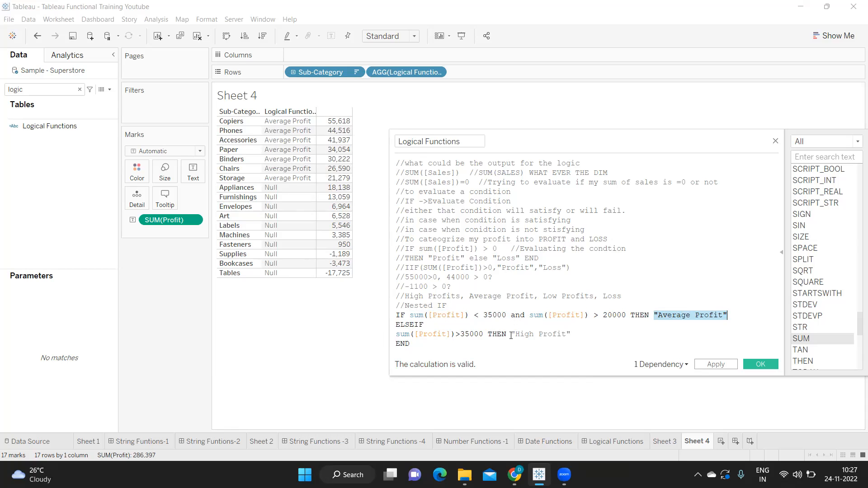
left_click_drag(511, 335, 589, 340)
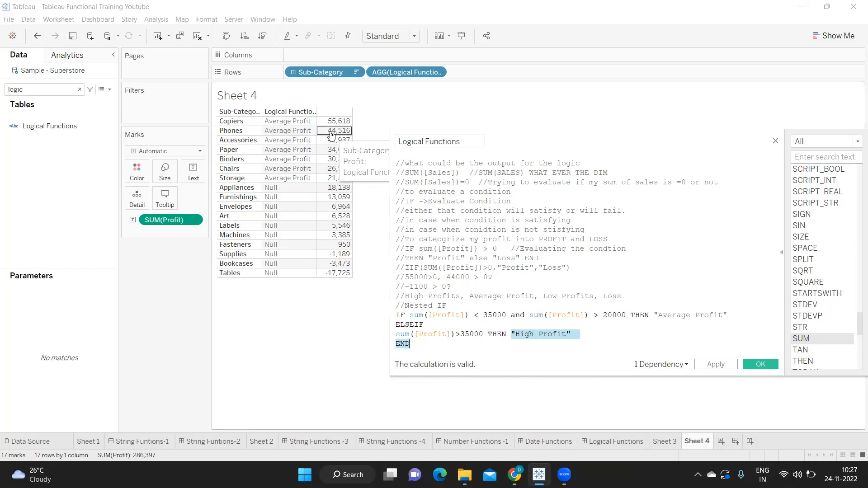
left_click_drag(474, 315, 506, 313)
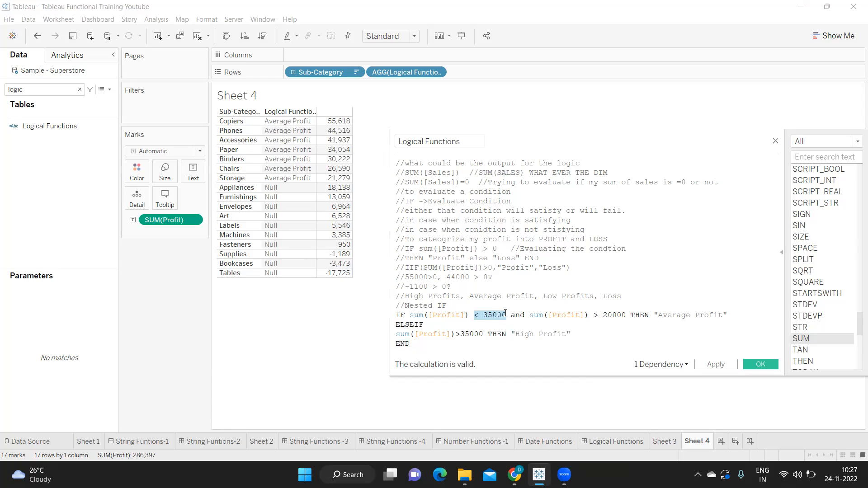
double_click(472, 335)
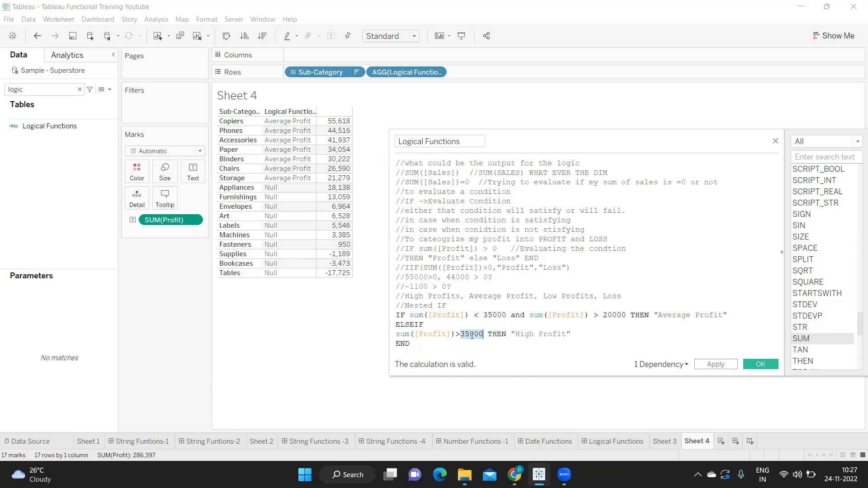
double_click(525, 335)
left_click_drag(473, 315, 507, 314)
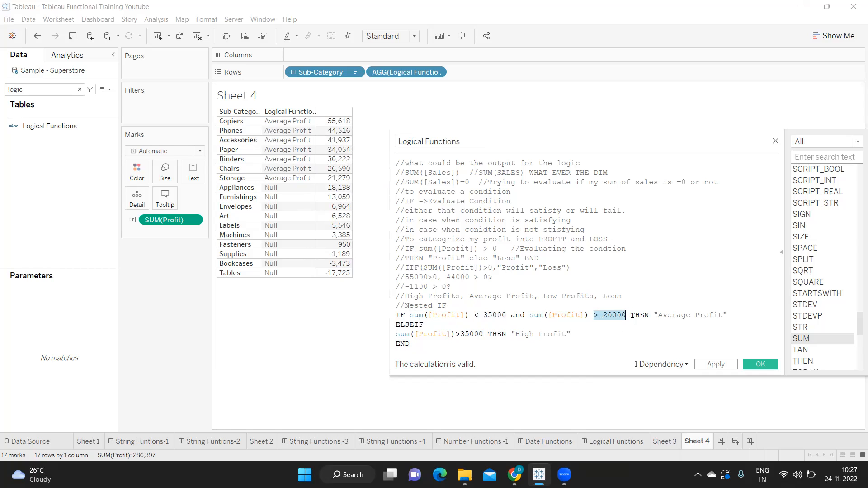
left_click_drag(655, 316, 730, 318)
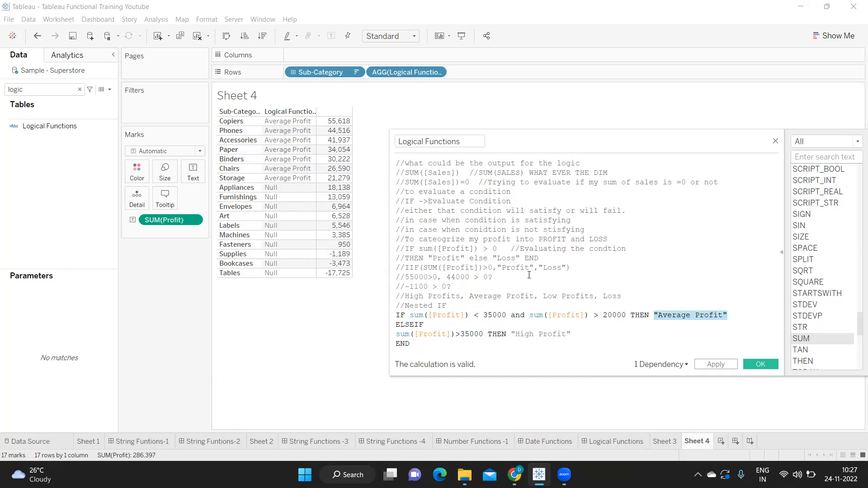
left_click(717, 367)
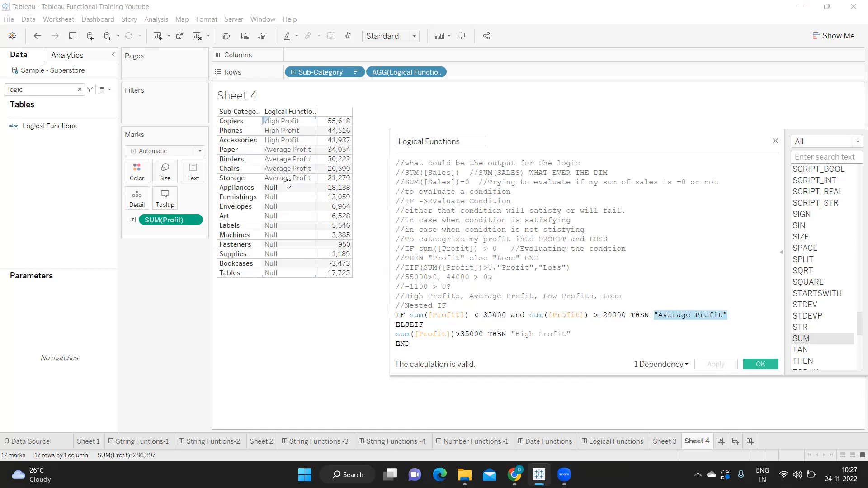
Step: Review the nested IF block, widen the calculation editor and move it higher over the sheet
left_click_drag(398, 316, 451, 339)
left_click(441, 346)
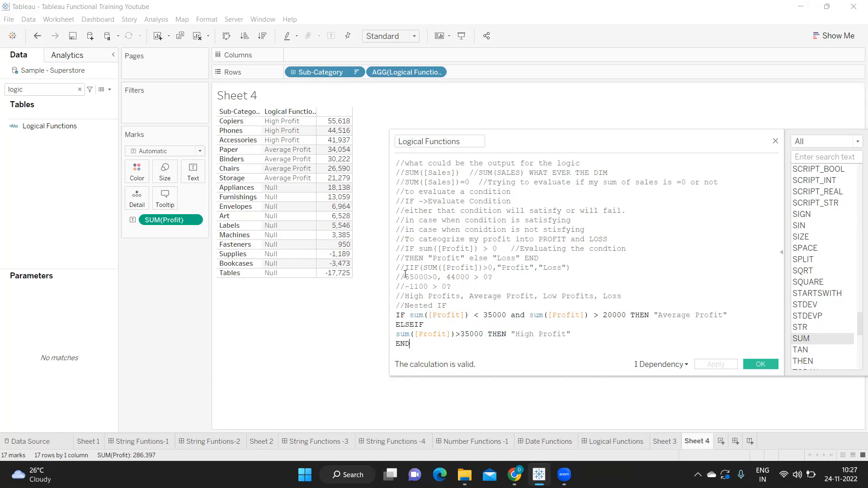
left_click_drag(391, 253, 312, 253)
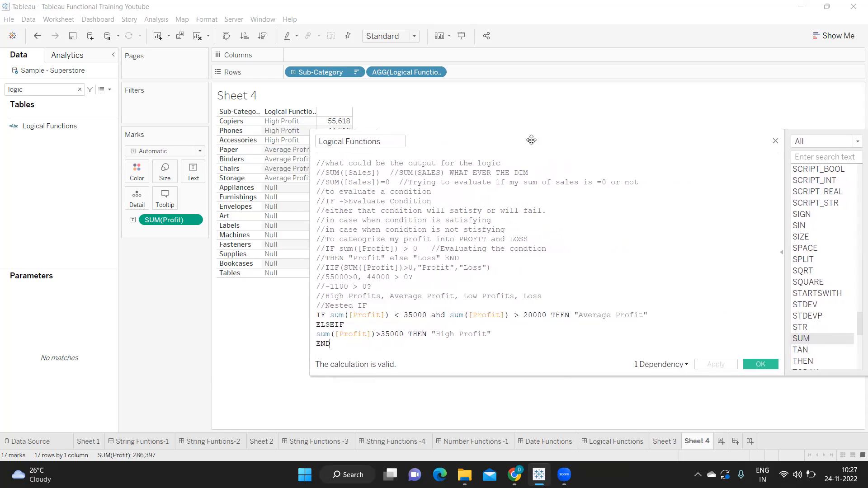
left_click_drag(533, 143, 516, 91)
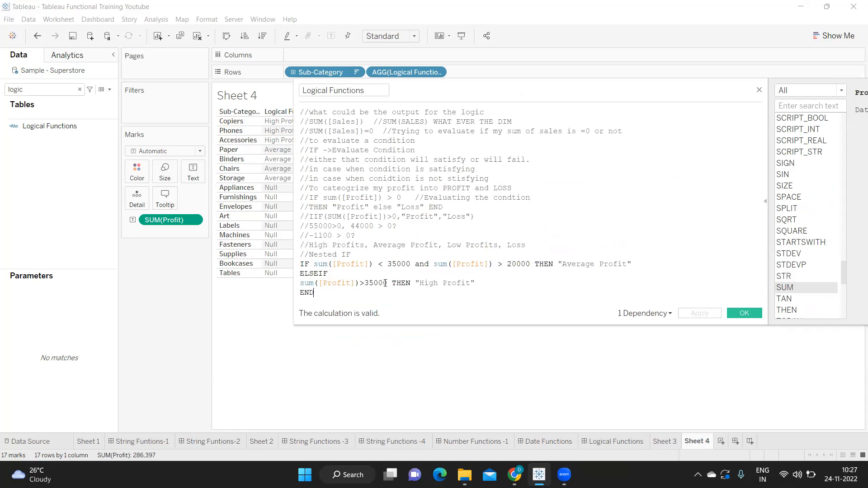
Step: Add an ELSEIF branch on its own line after the "High Profit" condition, before END
left_click_drag(388, 283, 366, 284)
left_click(486, 281)
key("Return")
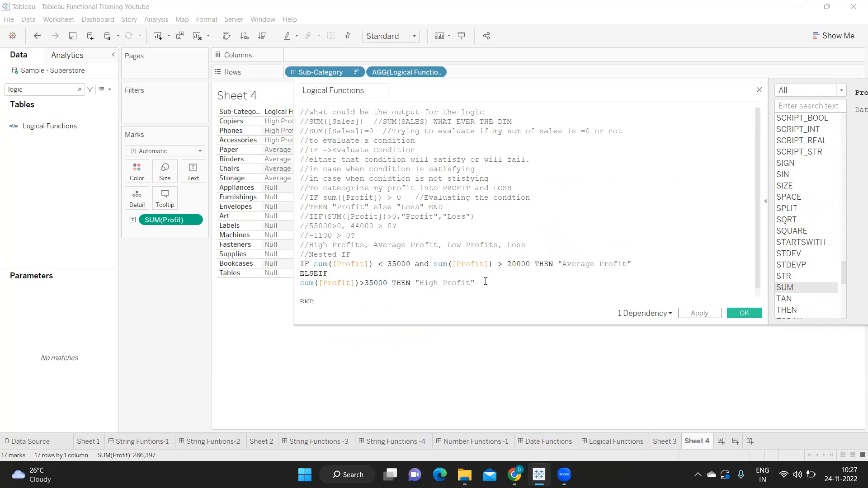
type("el")
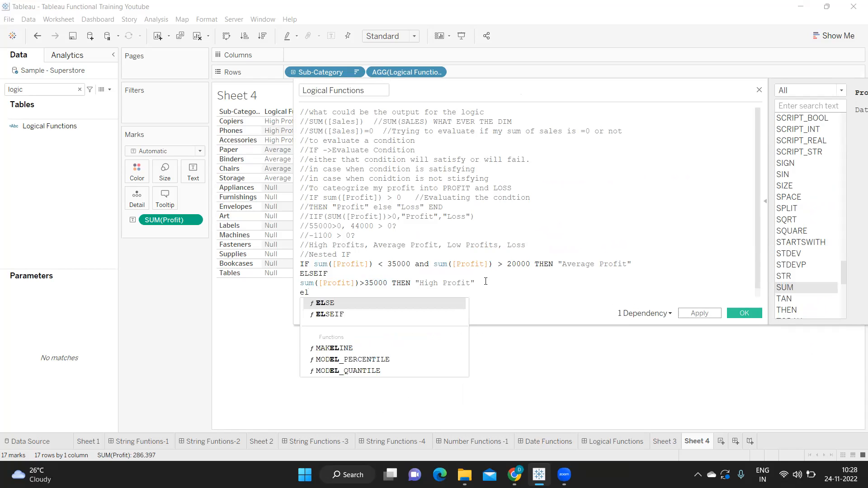
key("Down")
key("Return")
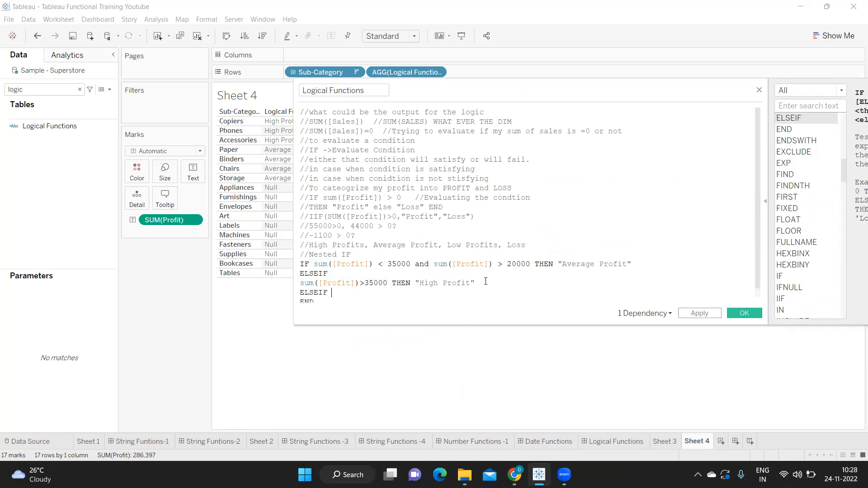
key("Return")
Step: Start the new branch's condition with SUM([Profit]) <20000 AND, moving the calculation editor aside to uncover the profit values
type("sum")
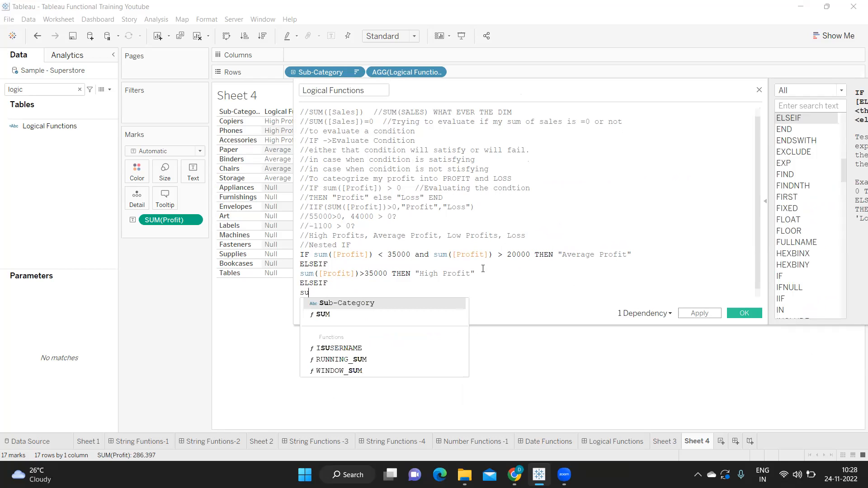
key("BackSpace")
key("BackSpace")
key("BackSpace")
type("SUM")
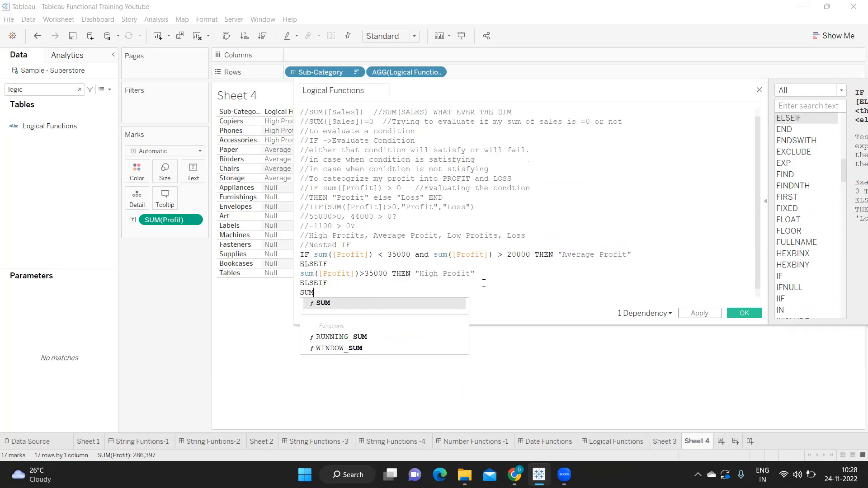
type("([Profit]")
key("Return")
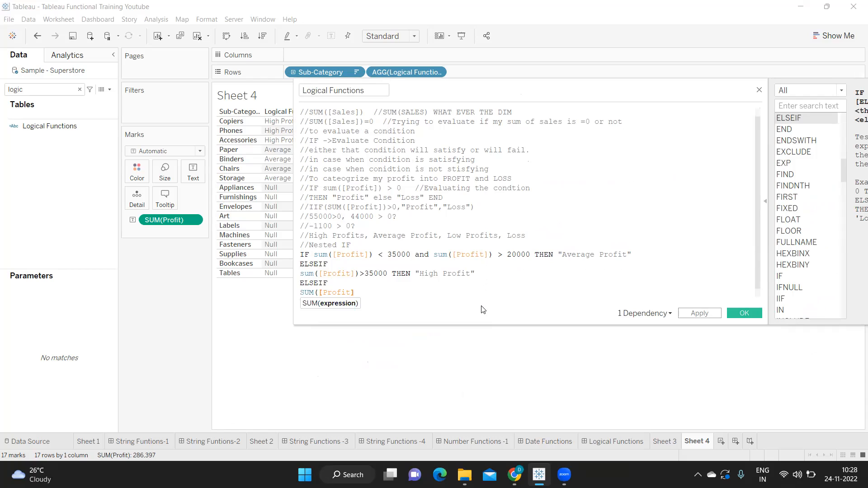
type(")")
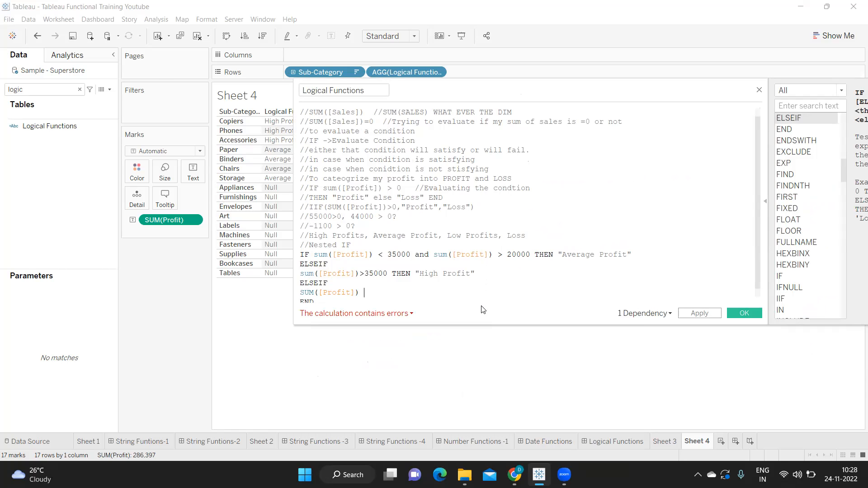
left_click_drag(537, 91, 689, 104)
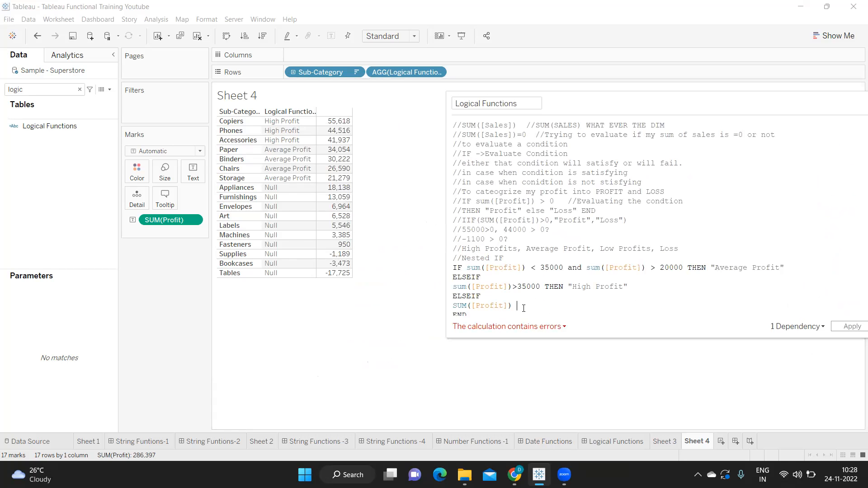
type("<20000 AND")
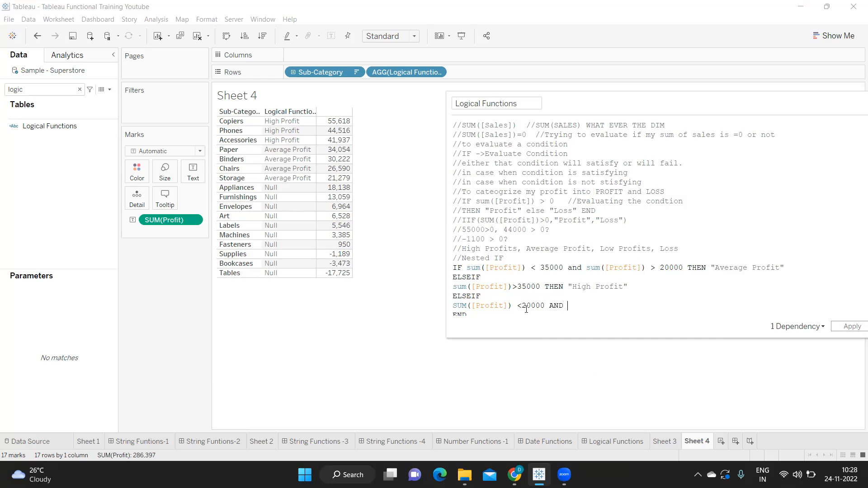
Step: Complete the new condition with a copy of the second "Average Profit" comparison, changed to sum([Profit]) > 0 and followed by THEN
left_click_drag(586, 268, 684, 267)
key("ctrl+c")
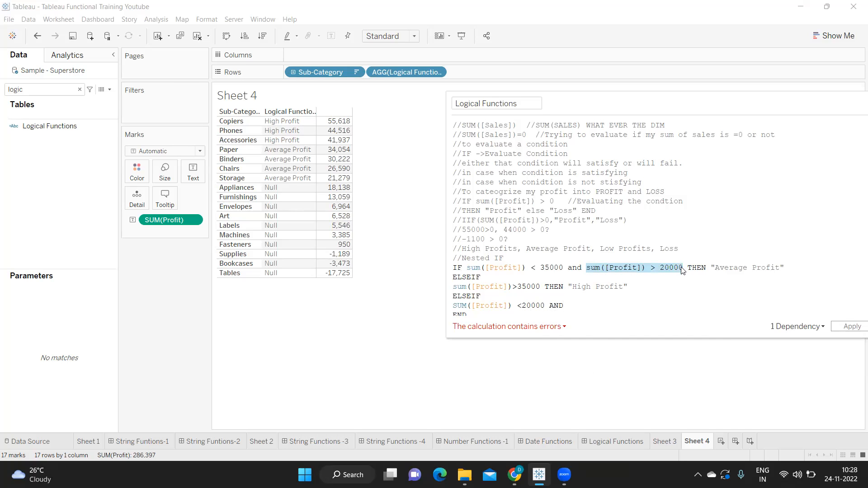
left_click(587, 306)
key("ctrl+v")
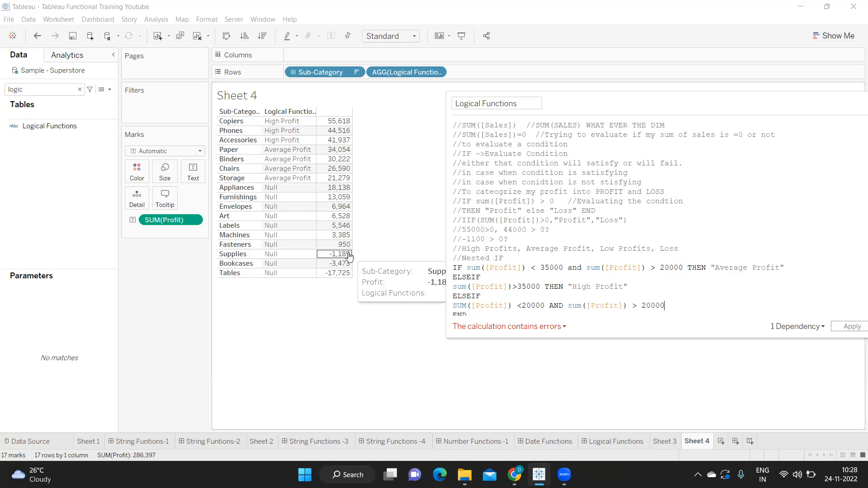
left_click_drag(643, 306, 669, 305)
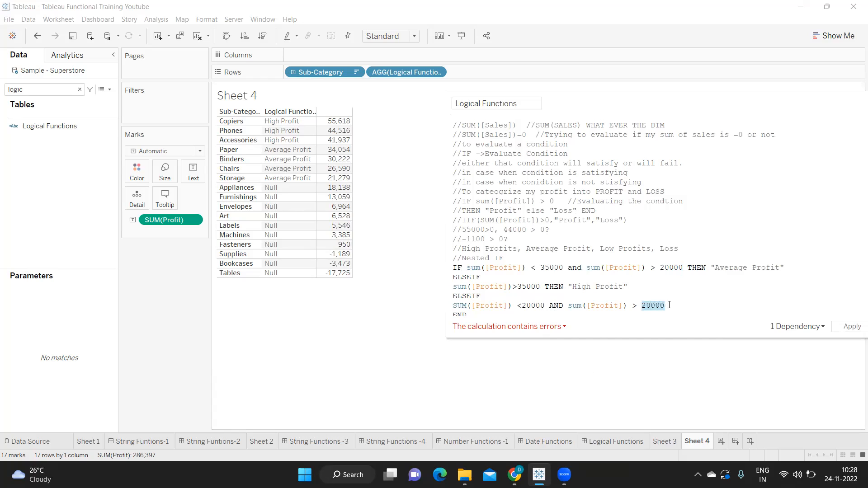
type("0 THEN ")
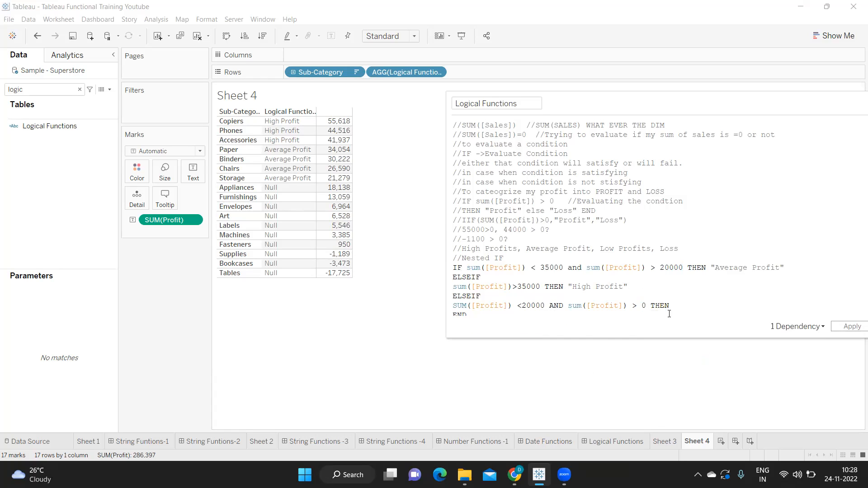
Step: Make the new branch return "Normal Profit" and apply the calculation to the sheet
type("\"nO")
key("BackSpace")
key("BackSpace")
type("Low")
key("BackSpace")
key("BackSpace")
key("BackSpace")
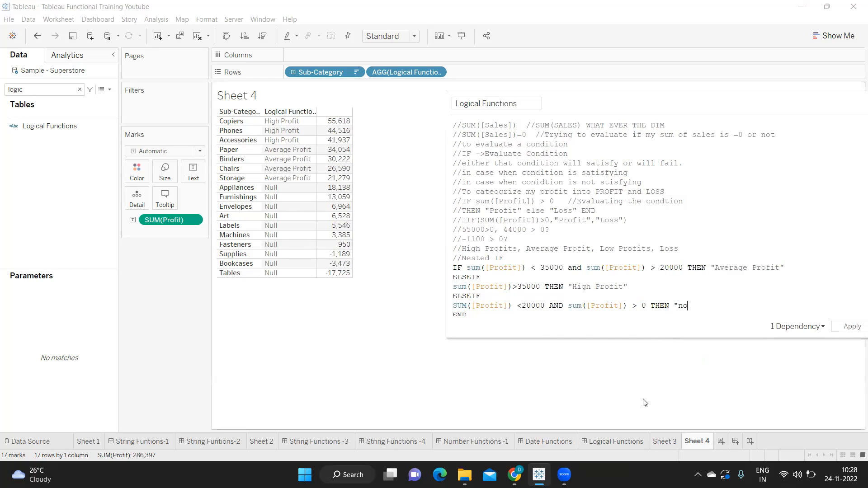
type("Normal Profit\"")
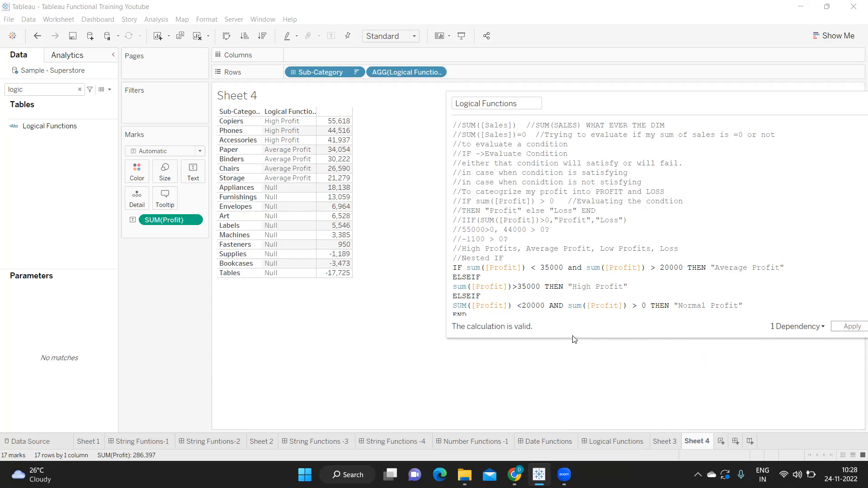
scroll(555, 305, "down", 1)
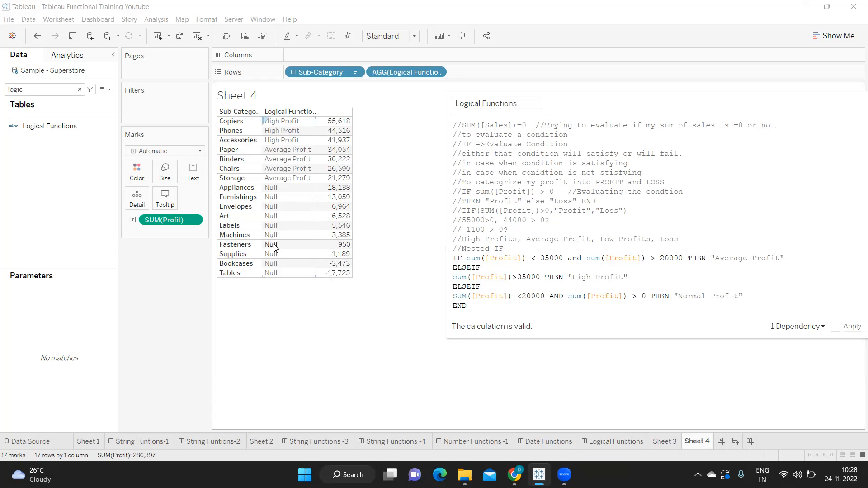
left_click(843, 331)
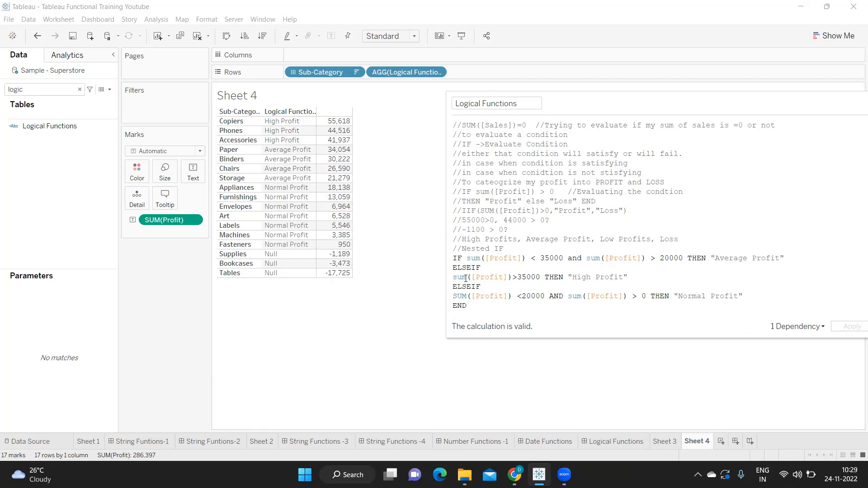
Step: Shift the calculation editor fully into view and add an ELSE branch returning "Loss" before END
left_click_drag(466, 258, 742, 297)
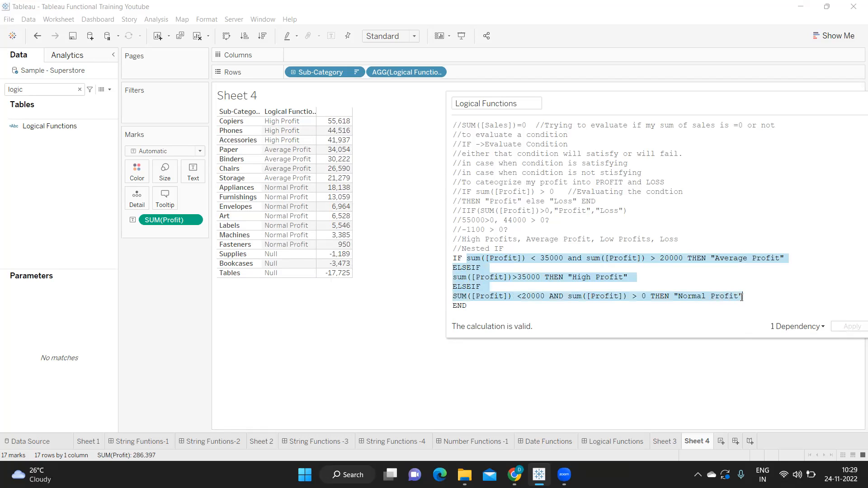
left_click_drag(781, 113, 723, 101)
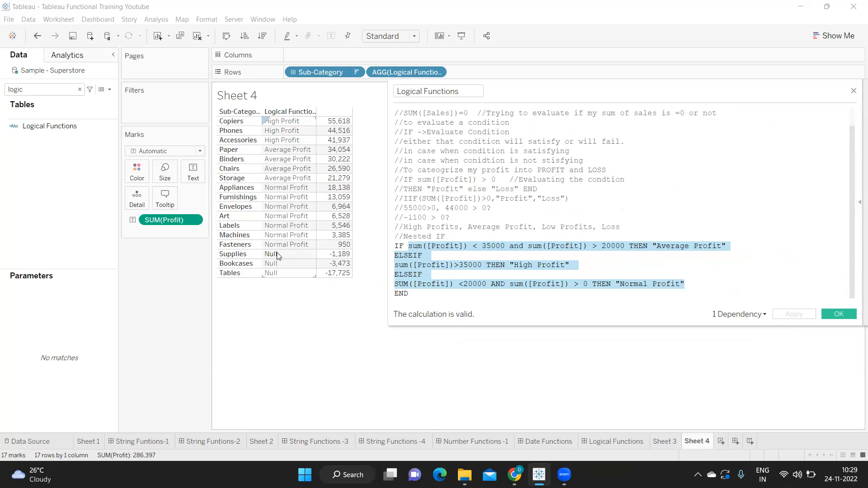
left_click(701, 286)
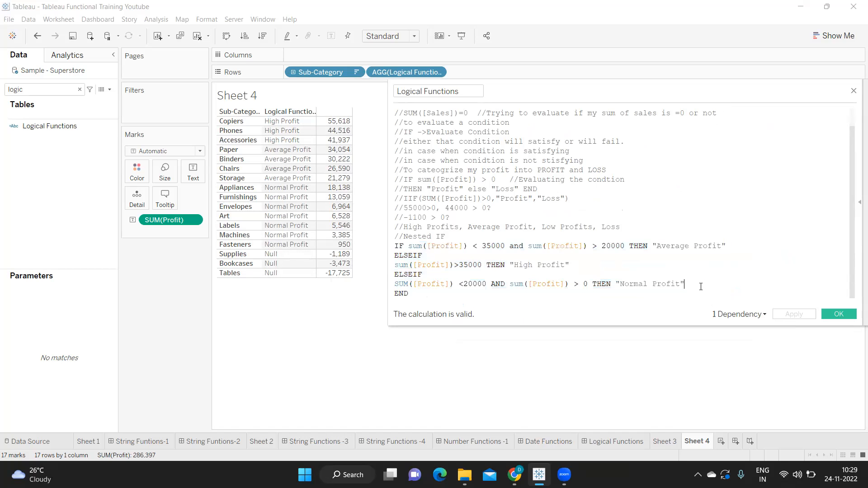
key("Return")
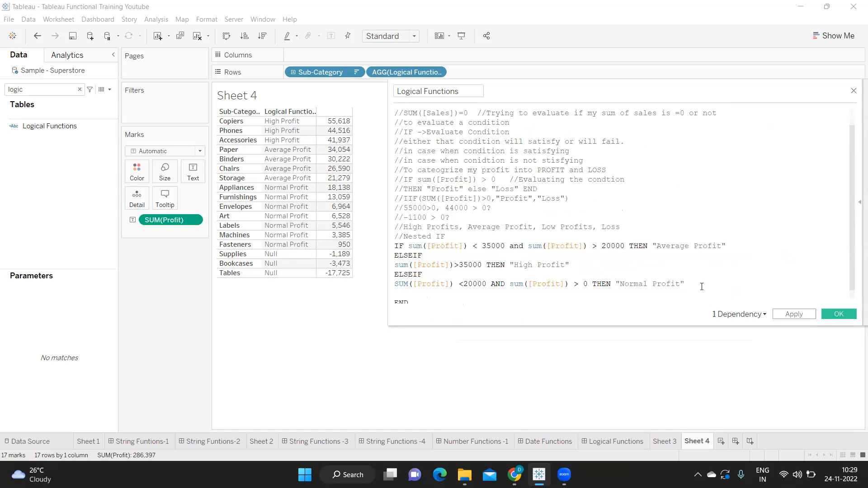
type("ELSE")
key("Return")
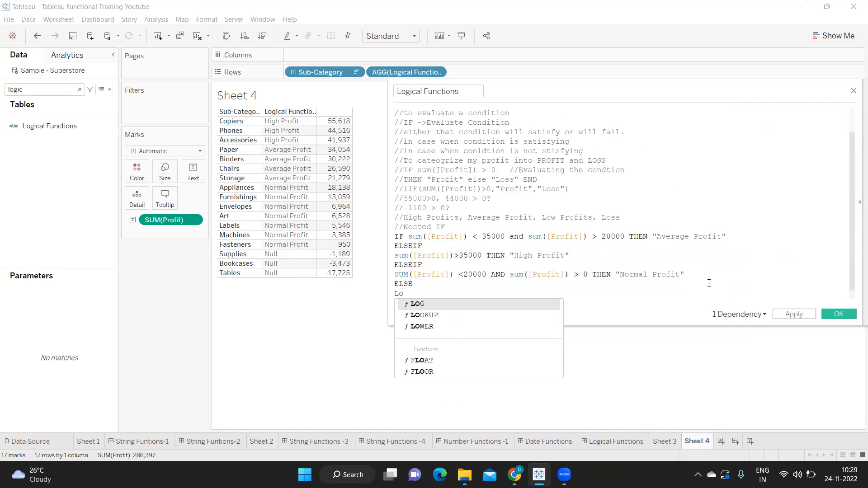
type("\"Loss\"")
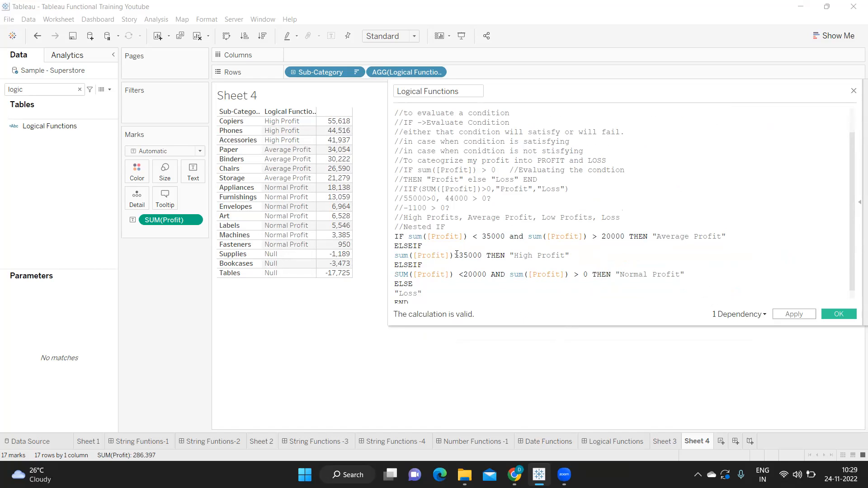
left_click_drag(407, 237, 698, 274)
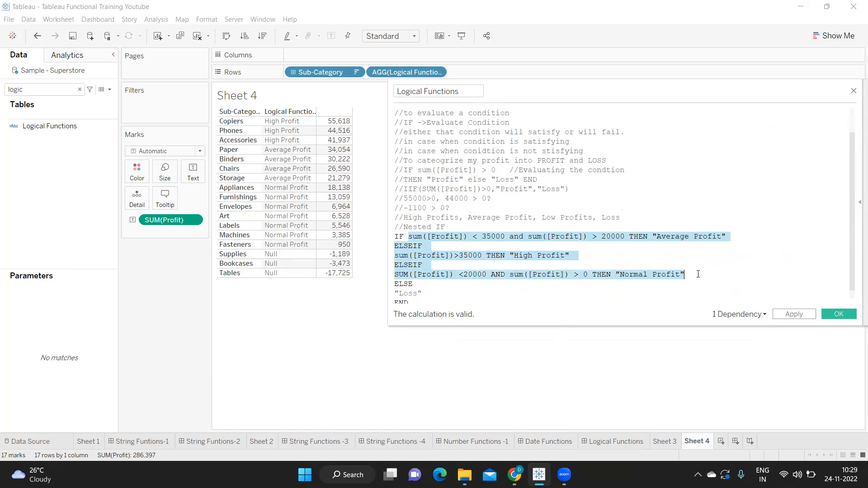
left_click_drag(425, 293, 388, 293)
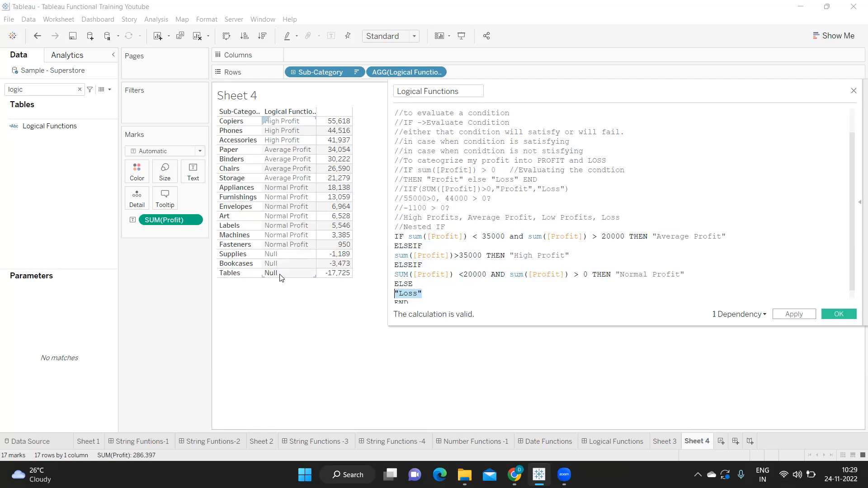
mouse_move(340, 122)
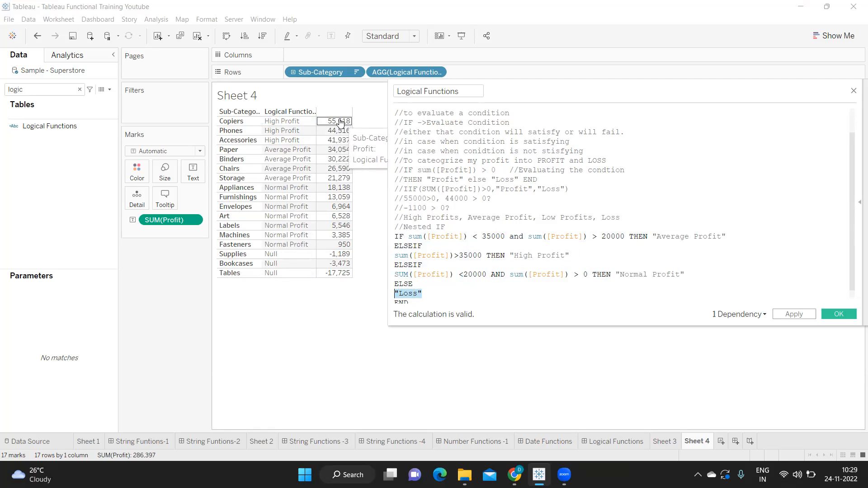
Step: Change the ELSE above "Loss" to ELSEif
left_click(425, 265)
left_click(417, 285)
type("IF")
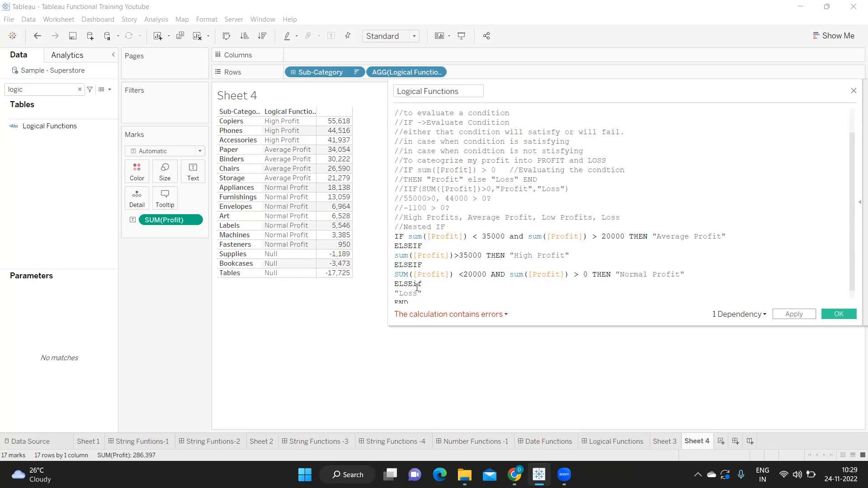
key("BackSpace")
key("BackSpace")
type("if")
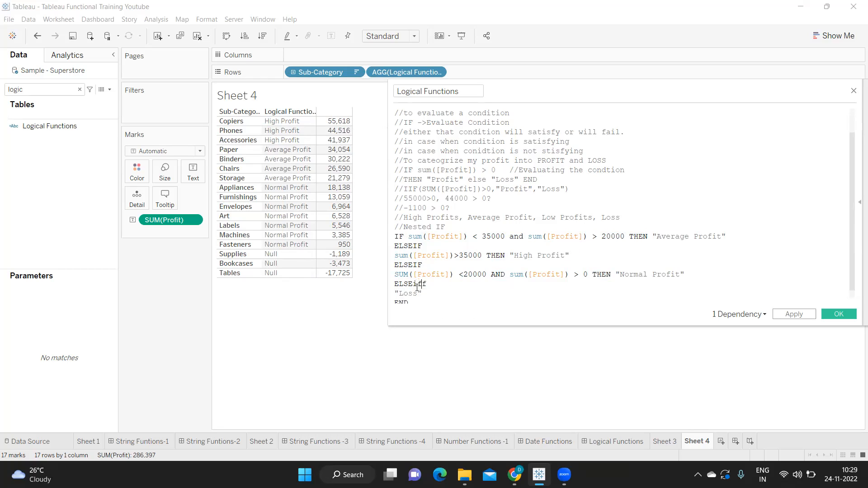
key("BackSpace")
Step: Duplicate the "Normal Profit" condition line together with its following ELSEif, placing the copy above "Loss"
left_click_drag(395, 274, 471, 289)
key("ctrl+c")
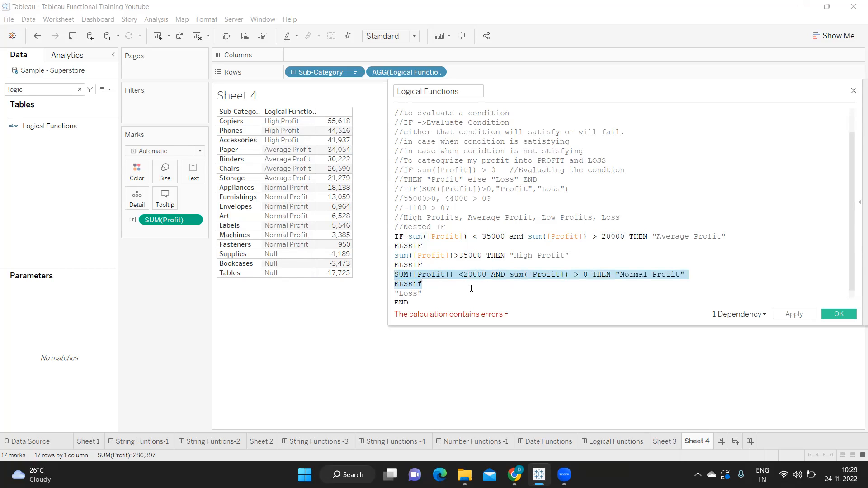
left_click(445, 291)
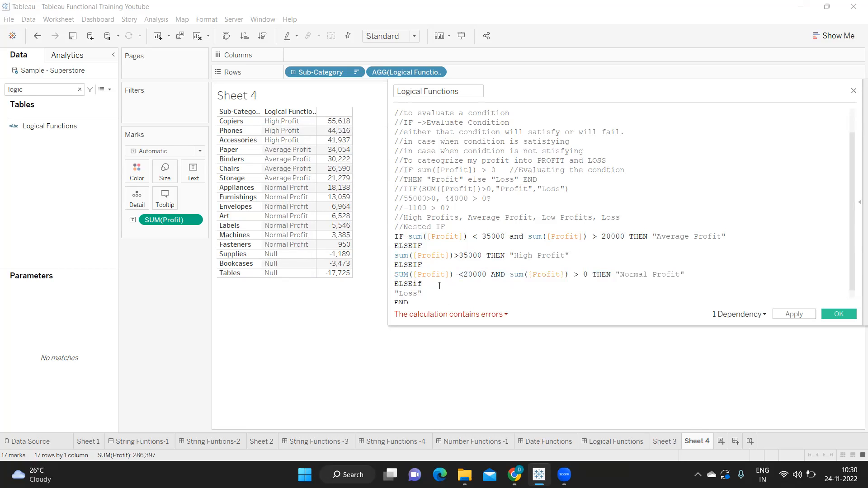
left_click(435, 284)
key("Return")
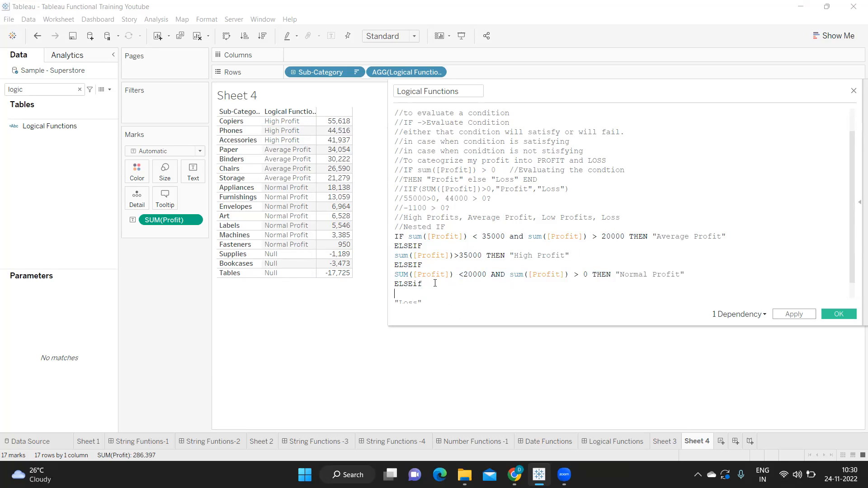
key("ctrl+v")
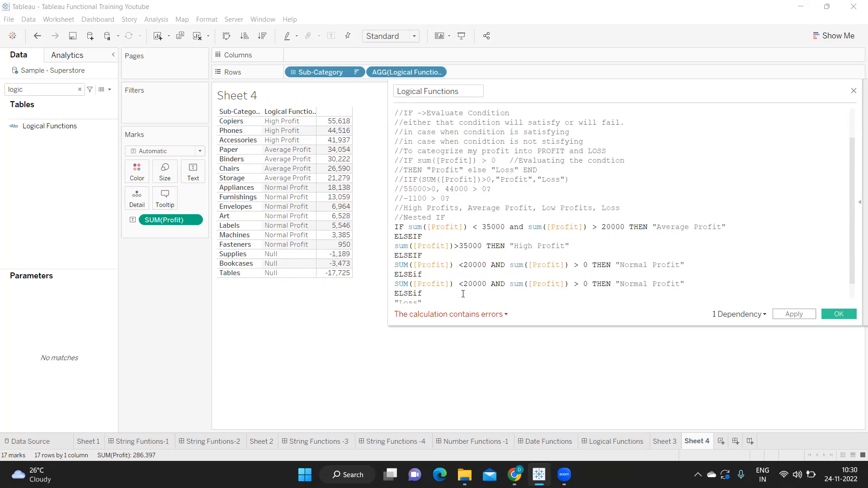
Step: In the duplicated "Normal Profit" line, remove "AND sum([Profit]) > 0 THEN" and the leading digit of 20000
scroll(457, 294, "down", 1)
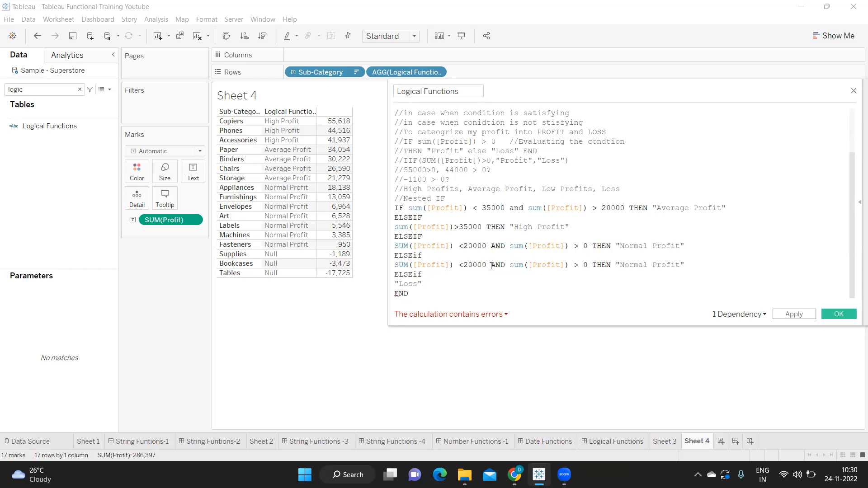
left_click_drag(498, 266, 611, 266)
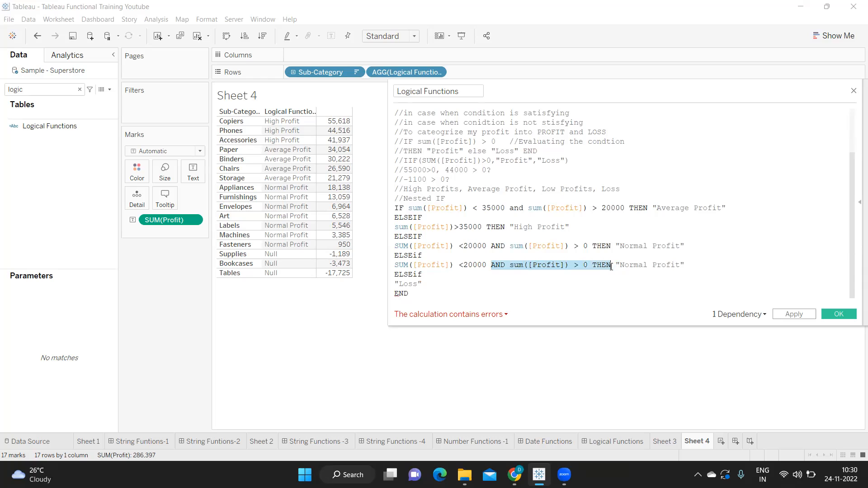
key("BackSpace")
key("Left")
key("Left")
key("Left")
key("Left")
key("Left")
key("BackSpace")
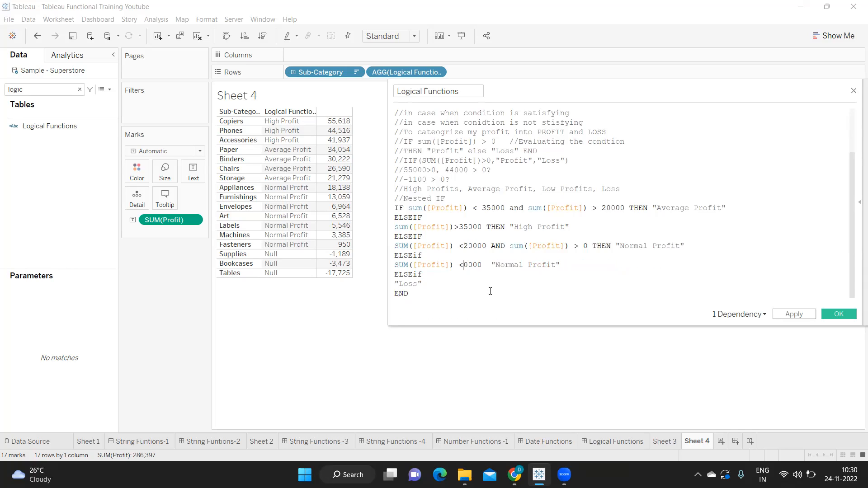
Step: Replace the "Normal Profit" text in the shortened SUM([Profit]) condition line with "Loss"
double_click(514, 266)
type("Loss")
key("Delete")
key("Delete")
key("Delete")
key("Delete")
key("Delete")
key("Delete")
key("Delete")
type("t")
key("BackSpace")
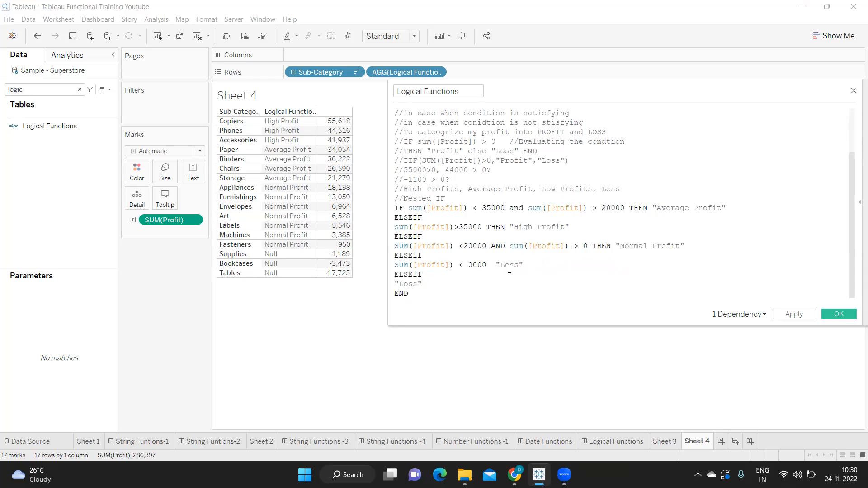
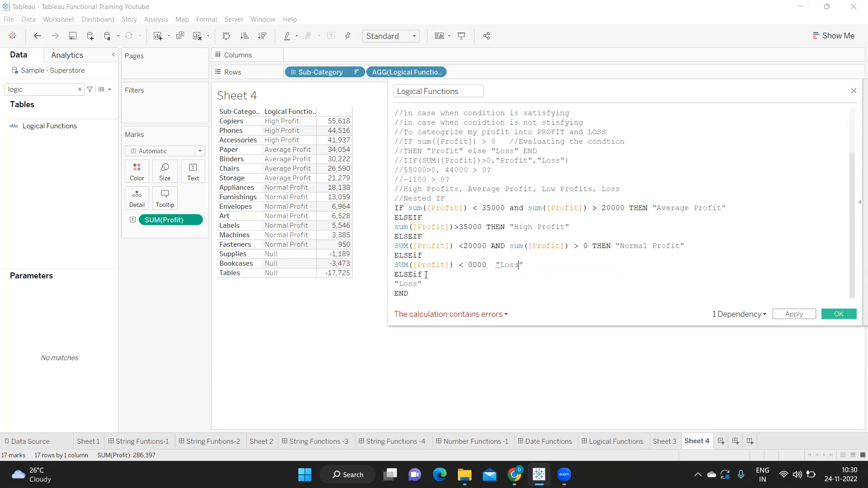
Step: Change the last ELSEif above END to ELSE and make it return "NA"
key("BackSpace")
key("BackSpace")
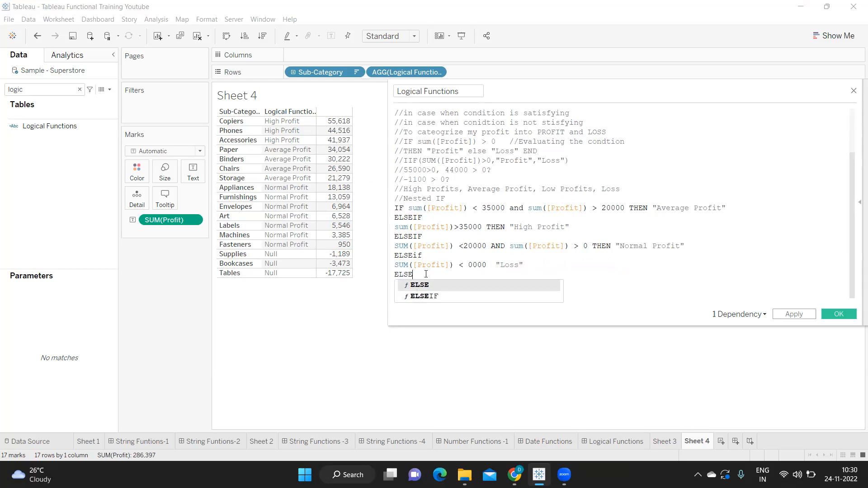
key("Escape")
double_click(413, 286)
type("NA")
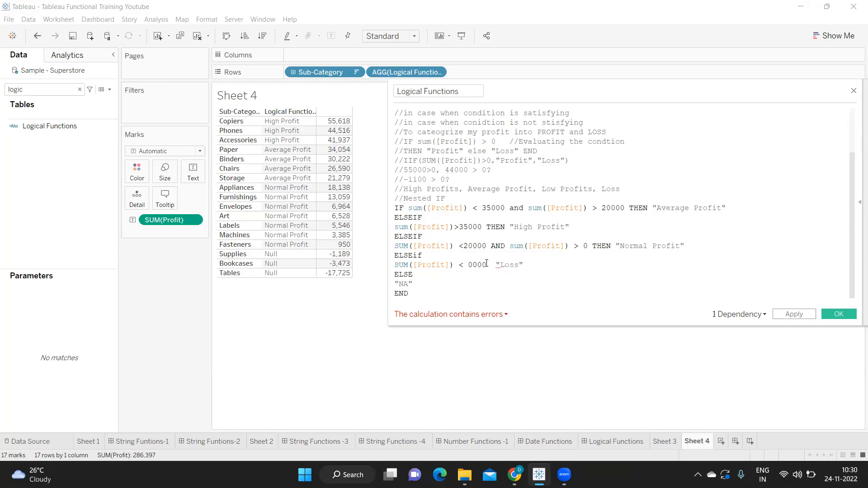
Step: Set the threshold in the "Loss" condition to 0 and delete the ELSE "NA" lines above END
key("BackSpace")
key("BackSpace")
key("BackSpace")
left_click_drag(395, 274, 418, 284)
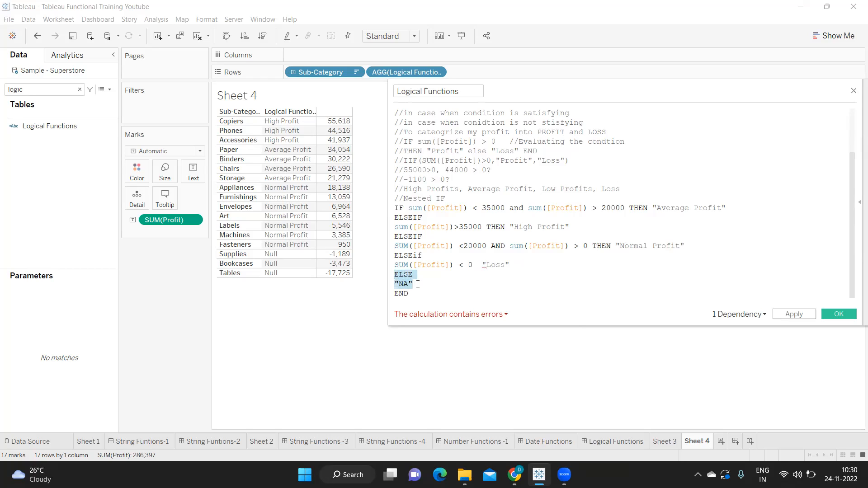
key("BackSpace")
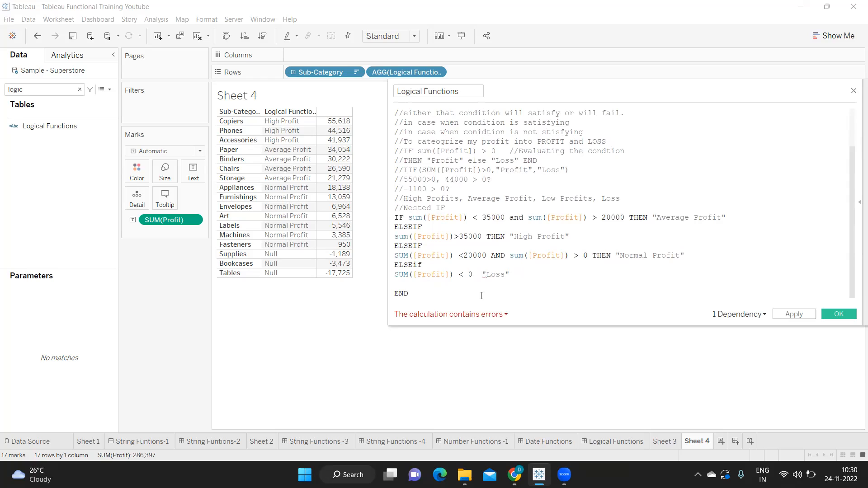
Step: Examine the calculation's error details and compare them with the THEN placement in the first IF line
left_click(465, 316)
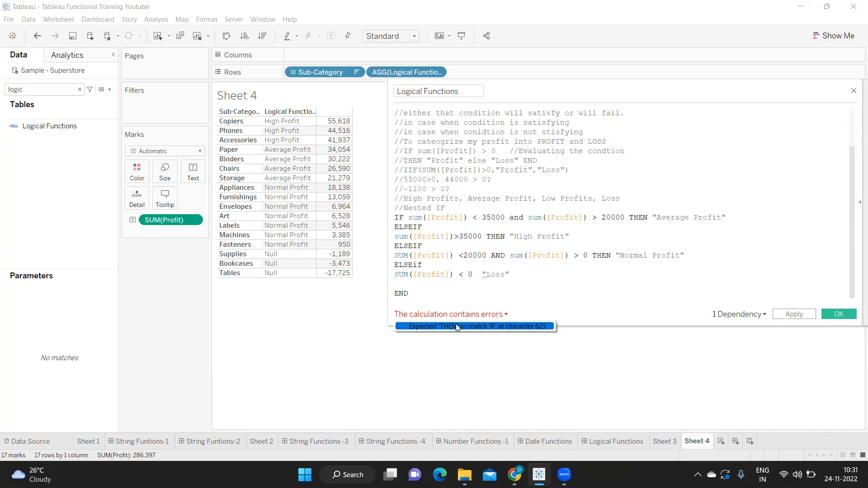
left_click(604, 286)
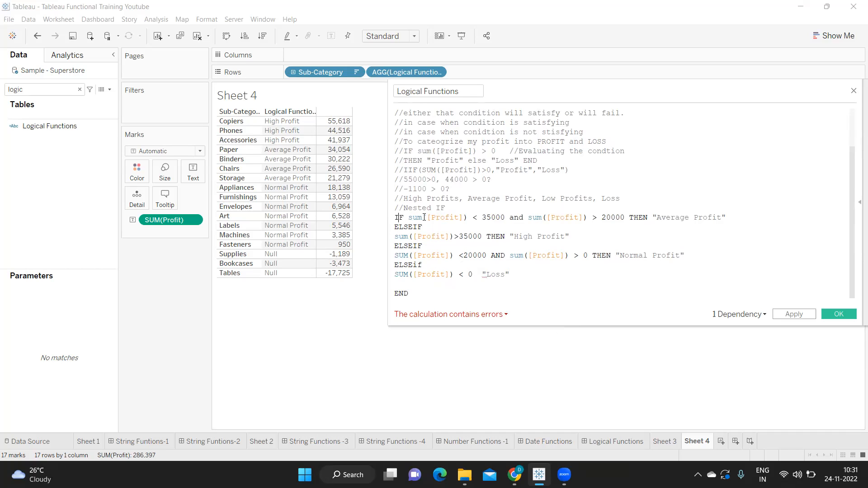
left_click(646, 218)
Step: Try the calculation without the ELSEif "Loss" branch and undo the deletion
left_click_drag(395, 265, 512, 279)
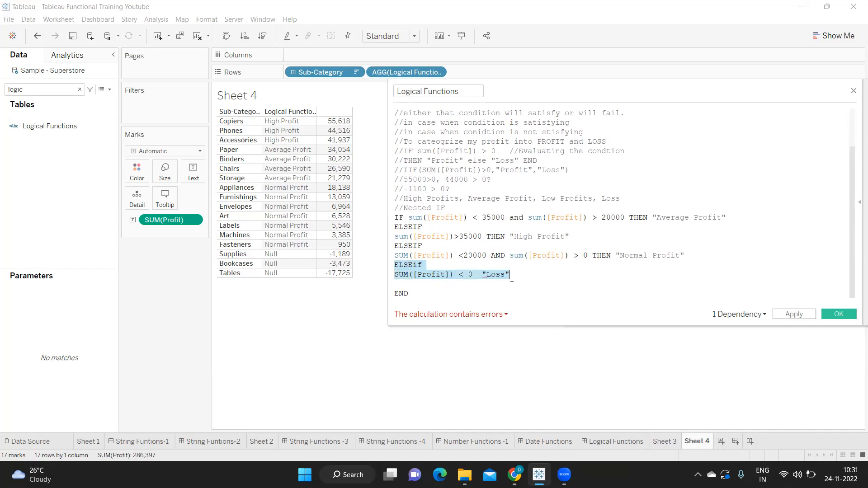
key("BackSpace")
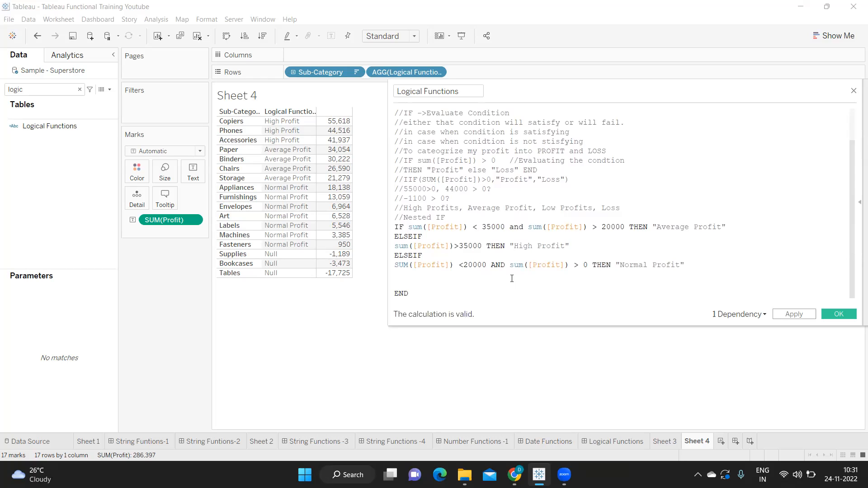
key("ctrl+z")
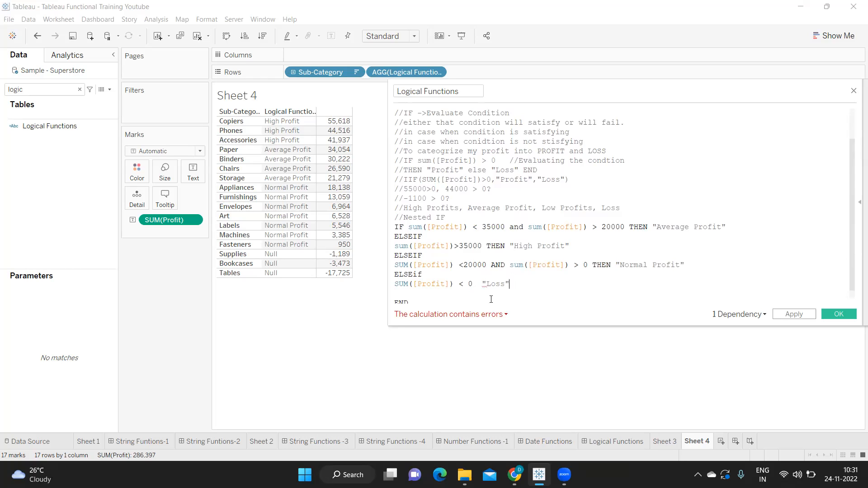
Step: Remove the blank line above END, insert THEN before "Loss" and apply the calculation to the sheet
scroll(486, 298, "down", 1)
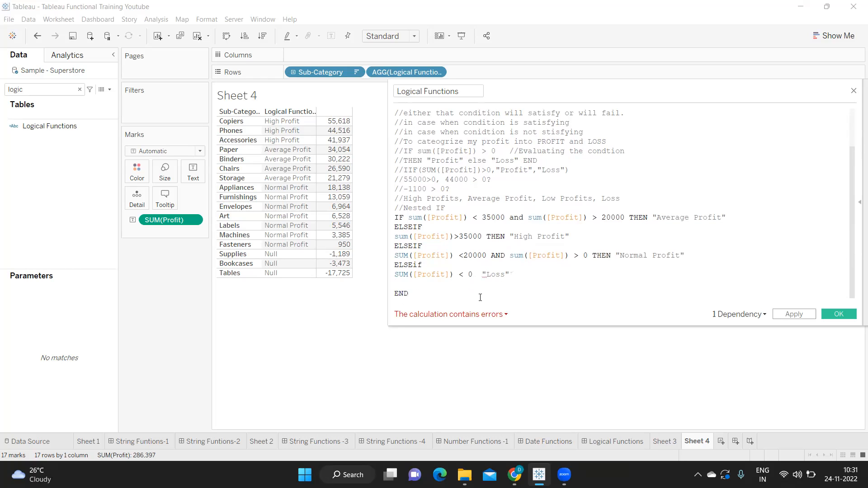
left_click(411, 285)
key("Delete")
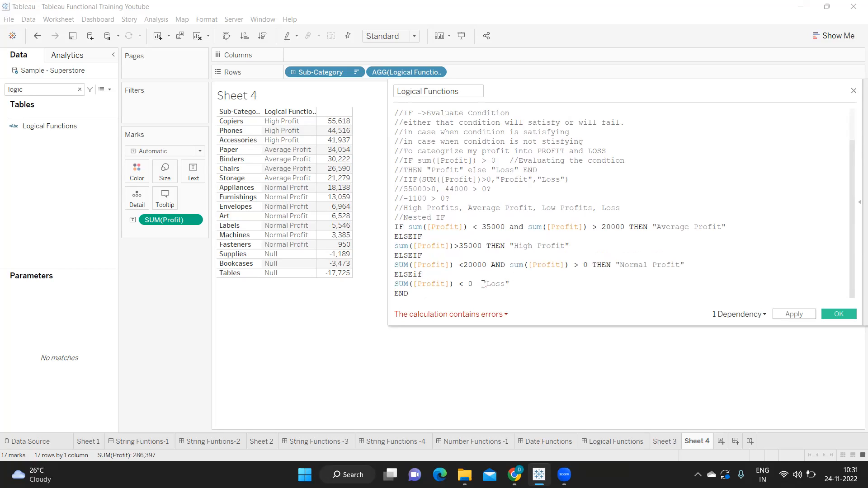
left_click(483, 284)
type("th")
key("Return")
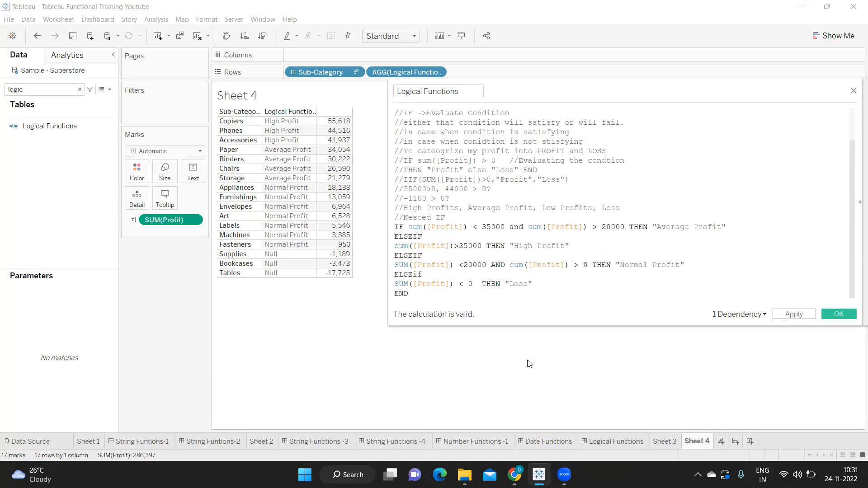
left_click(786, 315)
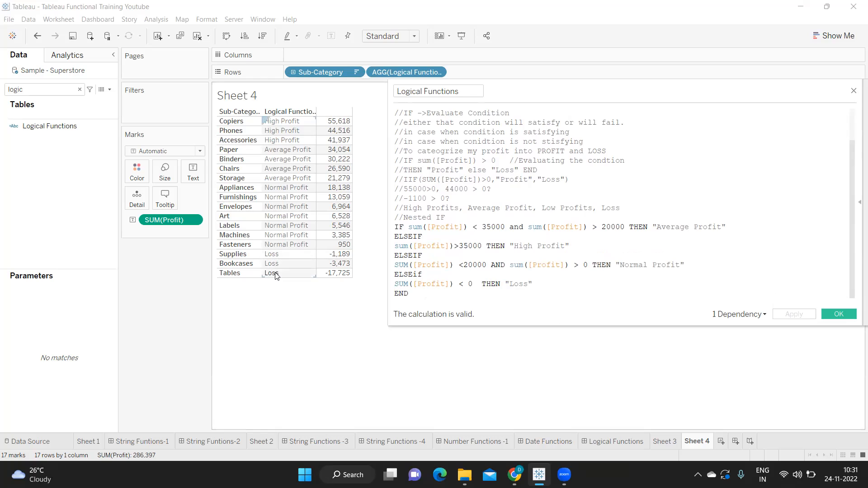
Step: Add an ELSE branch returning "NA" below the "Loss" condition
left_click(538, 284)
key("Return")
type("ELSE")
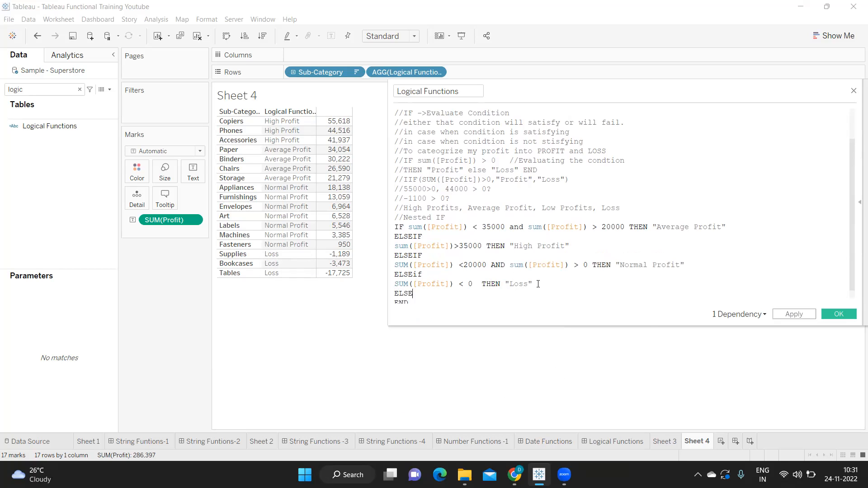
key("Return")
type("\"NA\"")
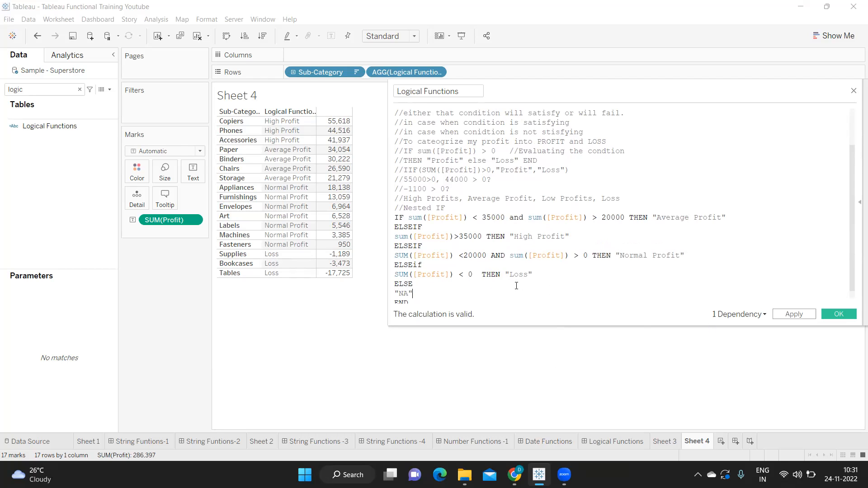
Step: Add "and" after 35000 in the "High Profit" condition and paste a copy of sum([Profit])>35000 before "High Profit"
left_click(487, 237)
type("and")
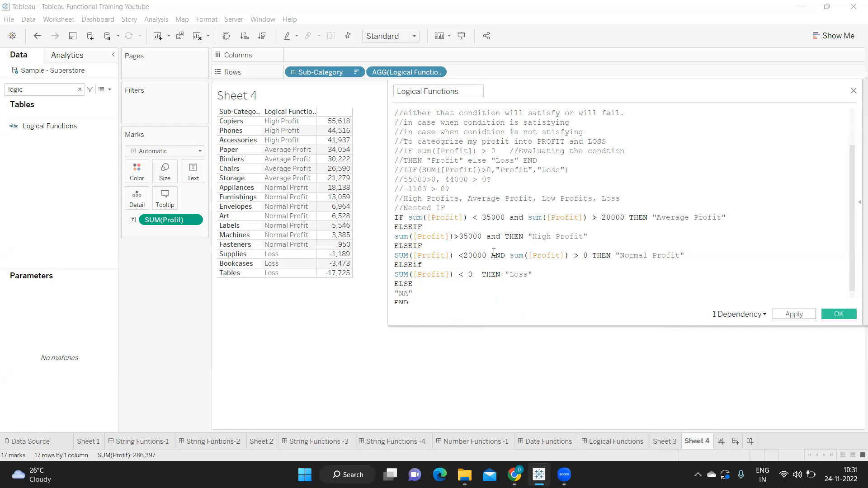
left_click_drag(395, 237, 483, 237)
key("ctrl+c")
left_click(528, 237)
key("ctrl+v")
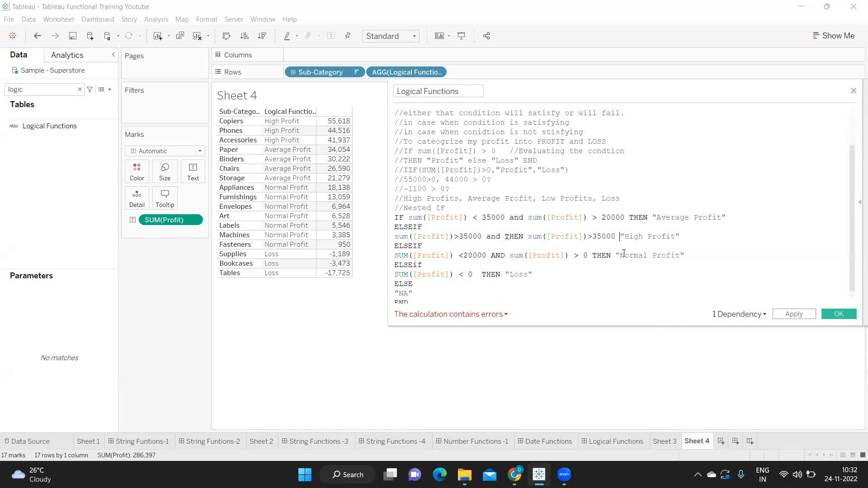
Step: Change the pasted comparison in the "High Profit" line to < 54000
left_click_drag(593, 238, 589, 239)
type("<")
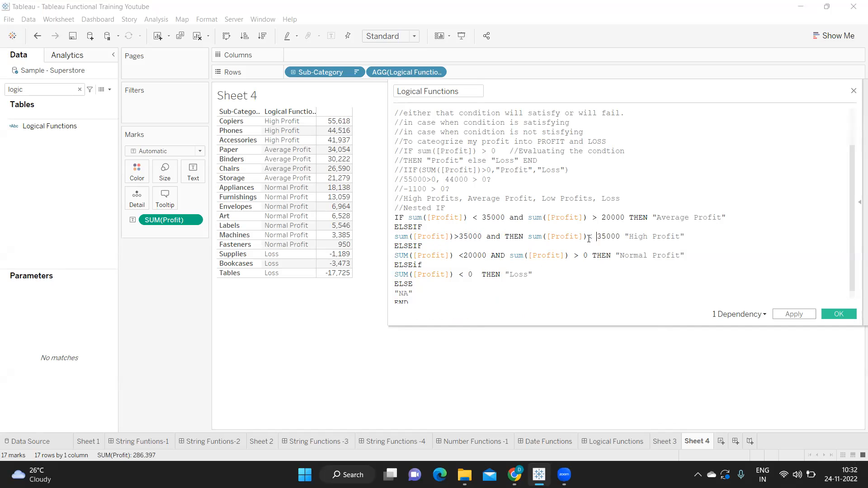
left_click_drag(597, 237, 605, 237)
type("54")
left_click(399, 299)
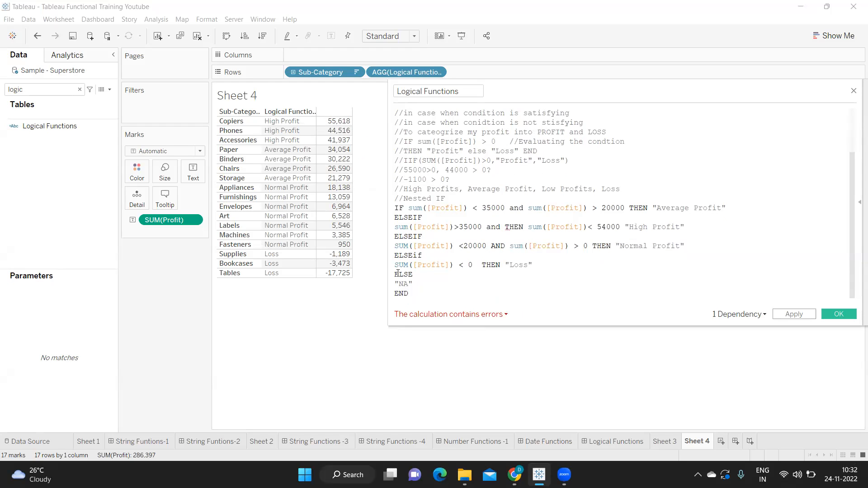
Step: Comment out the ELSE line and the "NA" line with //
left_click(396, 275)
type("//")
left_click(396, 284)
type("//")
Step: Move THEN in the "High Profit" line from after "and" to after 54000, and apply the calculation
double_click(508, 227)
key("Delete")
key("Delete")
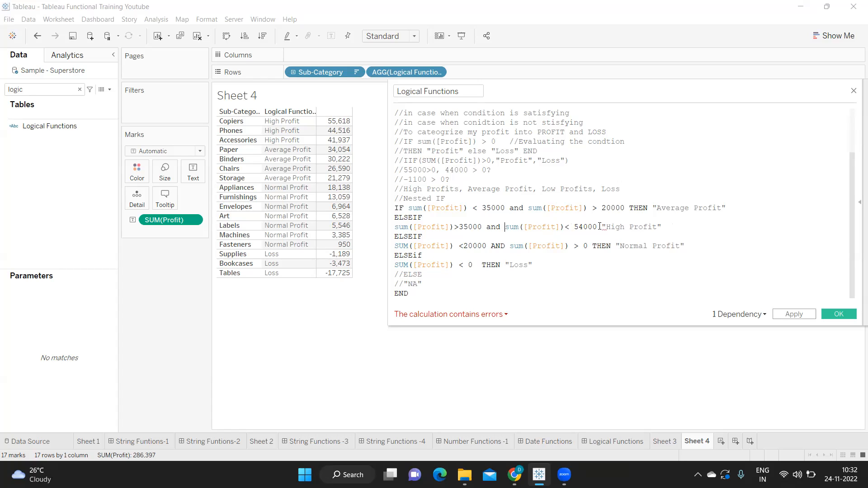
type("th ")
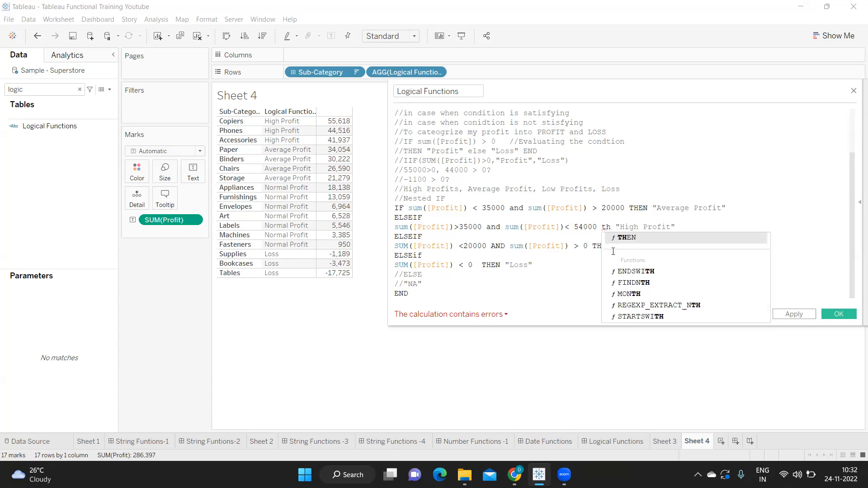
type("en")
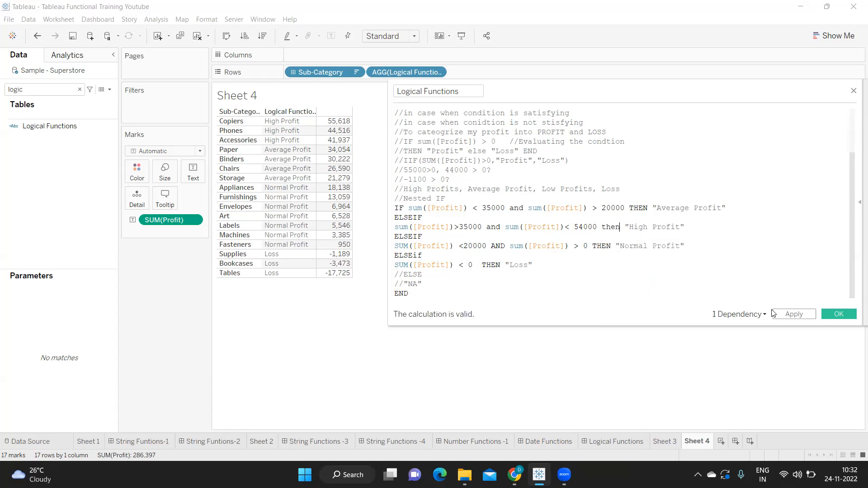
left_click(790, 316)
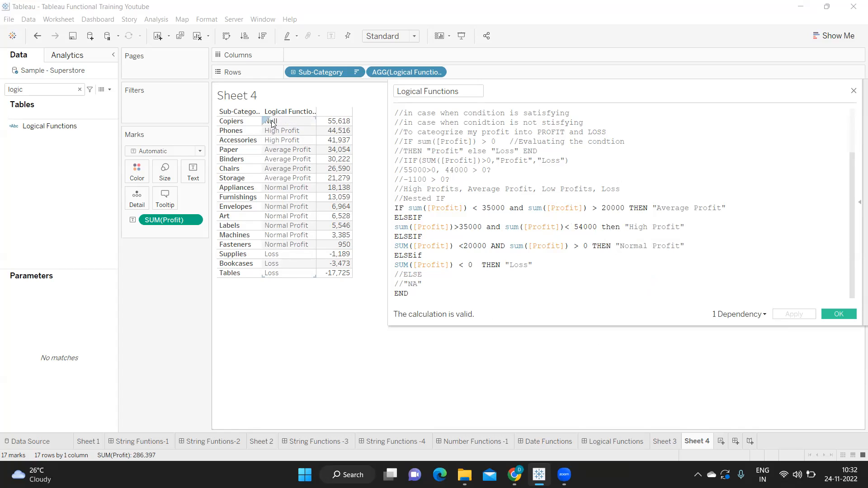
Step: Remove the comment marks from the ELSE line below the "Loss" condition
left_click(404, 274)
key("BackSpace")
key("BackSpace")
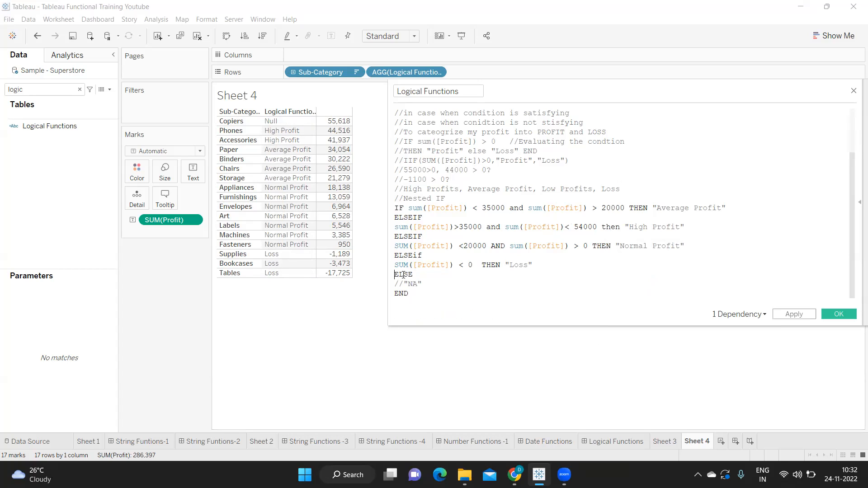
left_click_drag(395, 208, 533, 265)
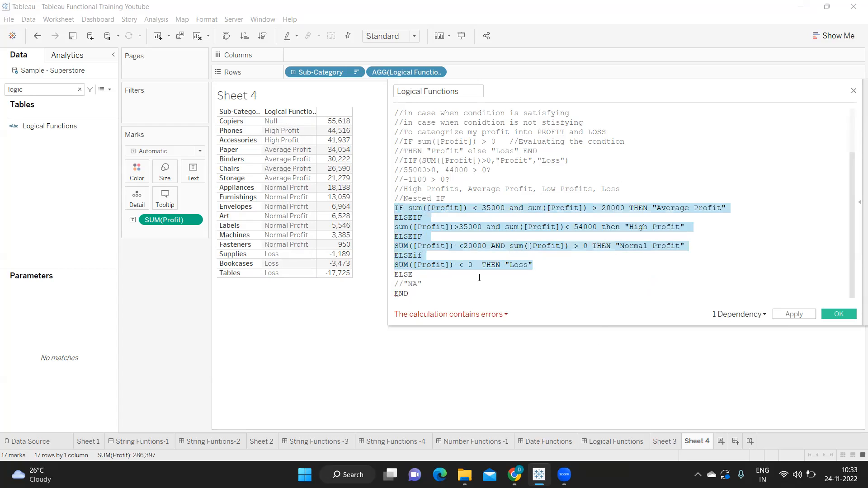
left_click(430, 284)
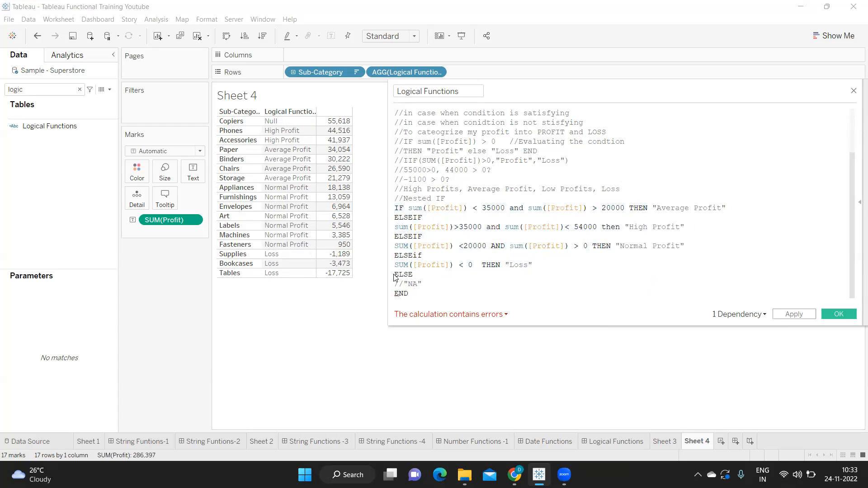
Step: Replace the commented "NA" line under ELSE with "Not Defined" and apply the calculation
left_click_drag(434, 284, 395, 285)
key("Return")
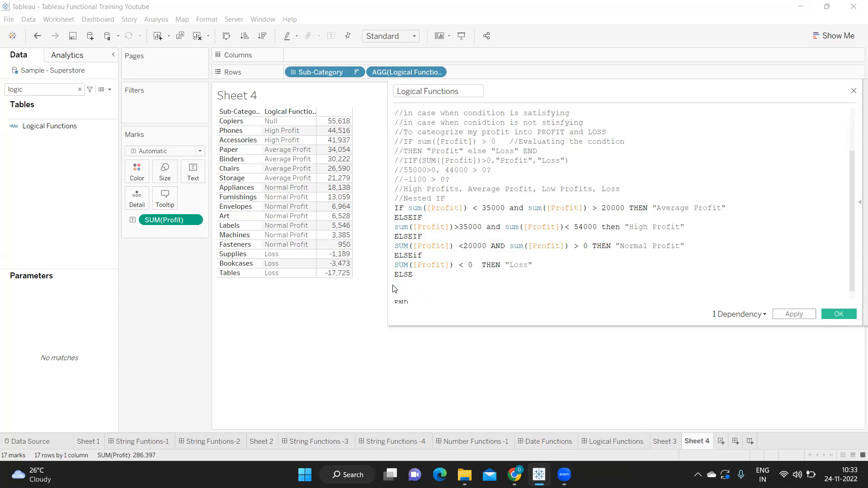
type("\"Not Defined\"")
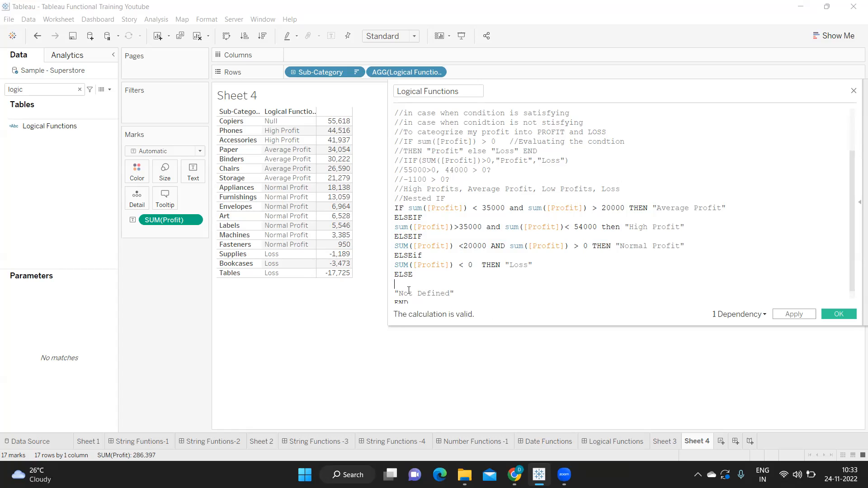
key("BackSpace")
left_click(785, 315)
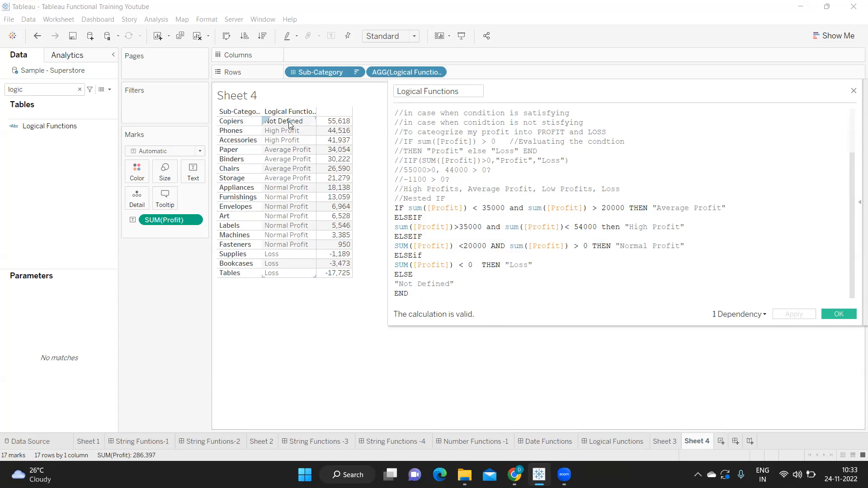
left_click_drag(469, 286, 393, 284)
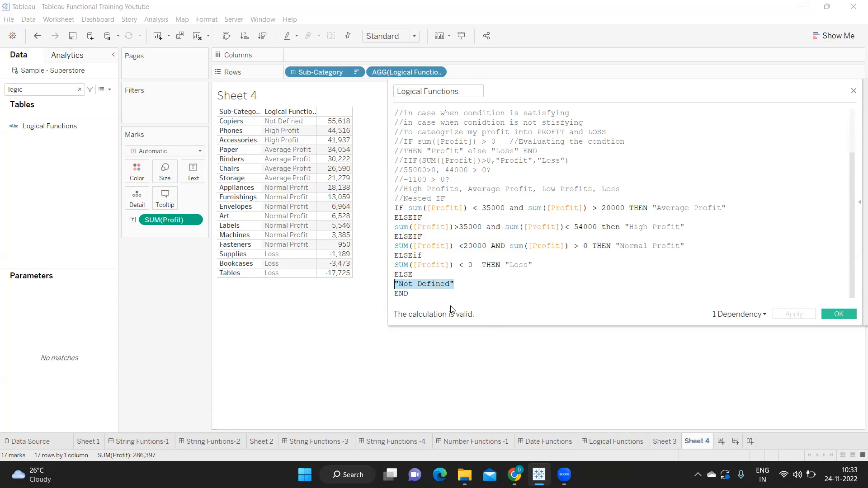
Step: Add two new lines below END in the nested IF calculation
left_click_drag(426, 296, 395, 208)
left_click(416, 300)
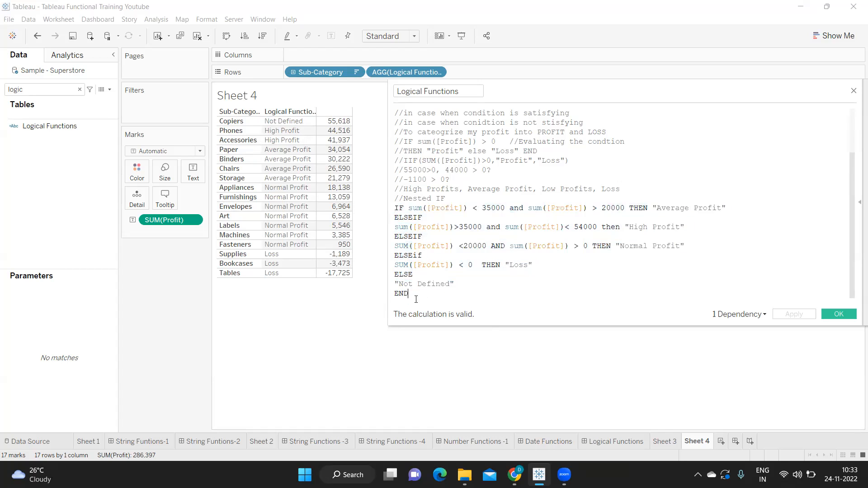
key("Return")
key("Return")
type("Nested if statemen")
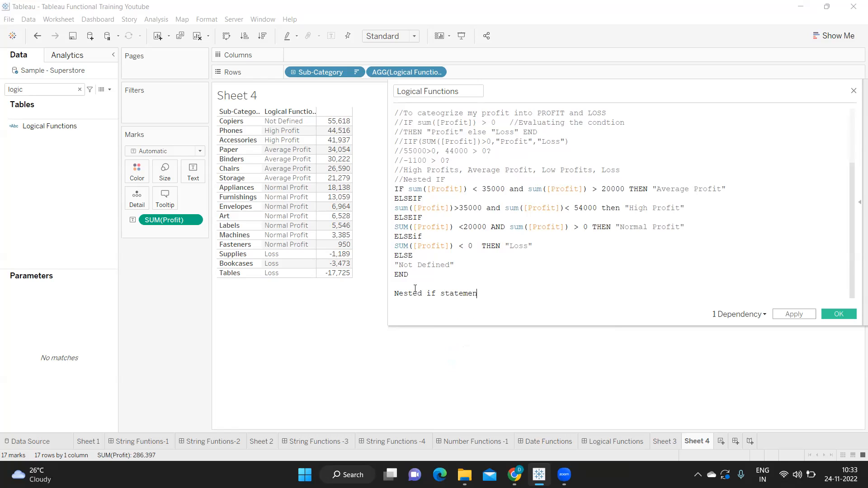
key("BackSpace")
key("BackSpace")
key("BackSpace")
key("BackSpace")
key("BackSpace")
key("BackSpace")
key("BackSpace")
key("BackSpace")
key("BackSpace")
key("BackSpace")
key("BackSpace")
key("BackSpace")
key("BackSpace")
key("BackSpace")
key("BackSpace")
key("BackSpace")
key("BackSpace")
key("BackSpace")
Step: Add the comment "//Nested IF Statment." on the last line, then apply and close the Logical Functions calculation
type("//Nested IF Statment.")
left_click(791, 316)
left_click(832, 315)
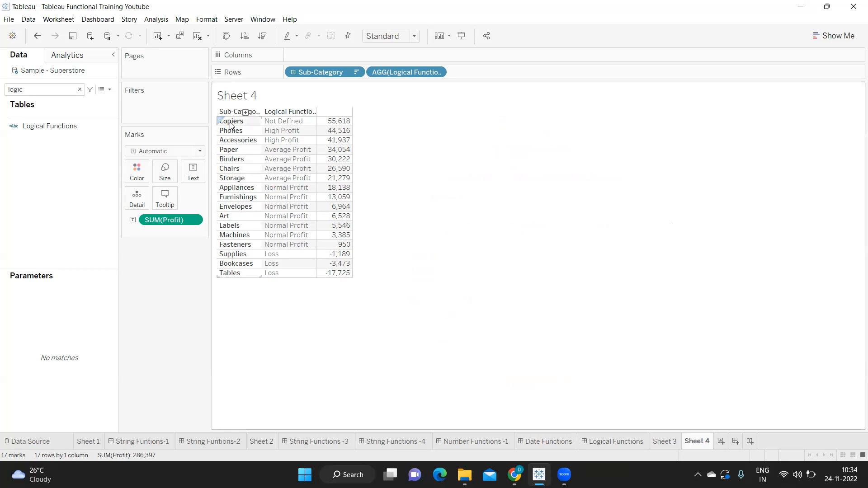
Step: Clear the field search and add Order Date from the Orders table to Columns as years
left_click(79, 89)
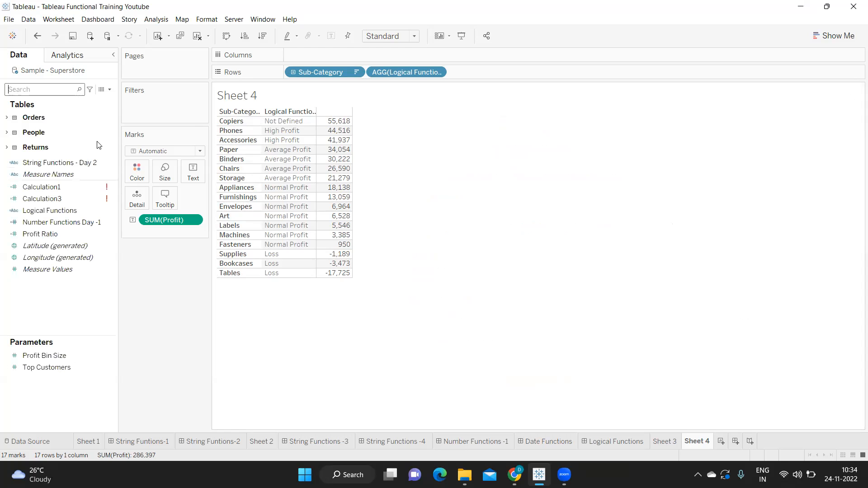
left_click(7, 117)
left_click_drag(47, 186, 328, 56)
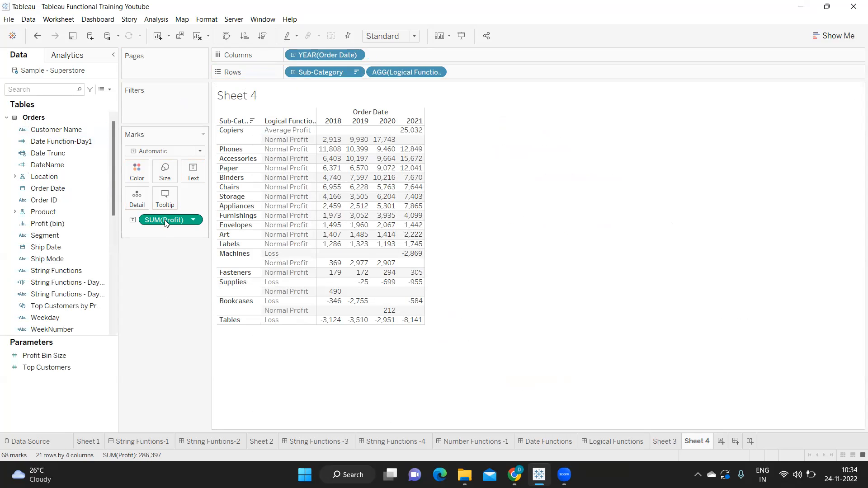
Step: Remove SUM(Profit) and the Logical Functions field from the view
left_click_drag(166, 221, 169, 264)
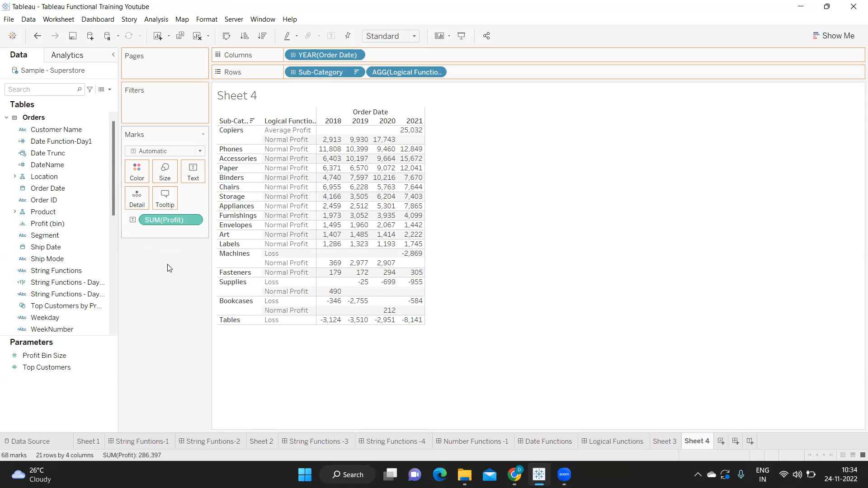
mouse_move(373, 234)
left_click_drag(373, 77, 560, 196)
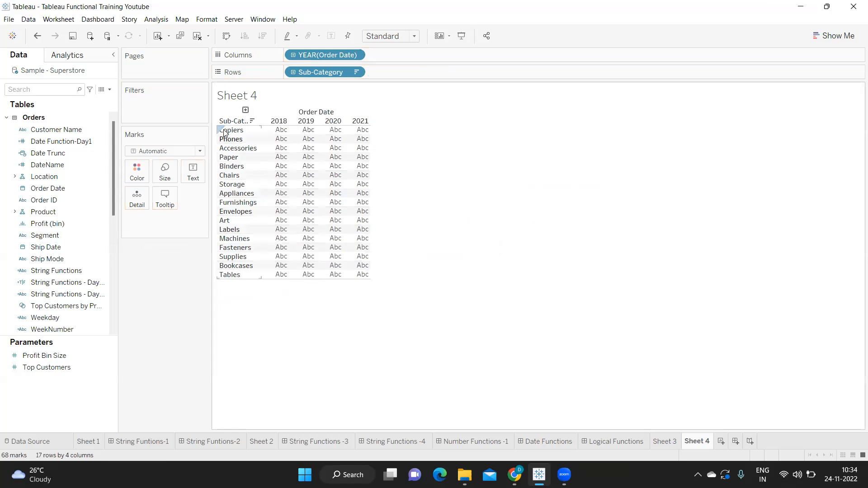
Step: Create a calculated field named Logical Function-2 and move its editor clear of the table
left_click(110, 90)
left_click(68, 99)
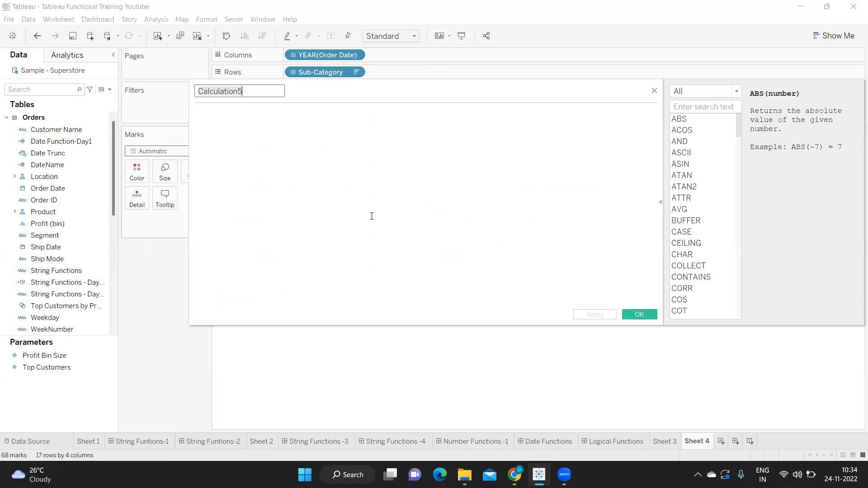
type("Log")
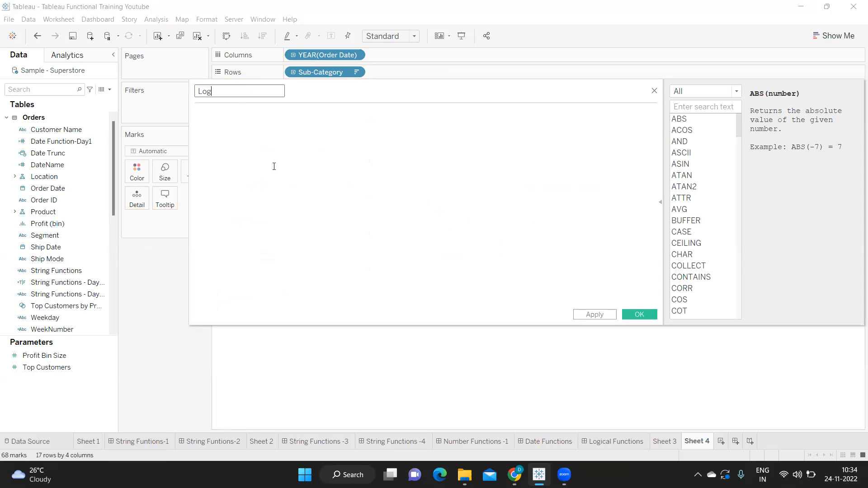
type("ical Function-2")
left_click_drag(384, 101, 596, 161)
left_click(463, 197)
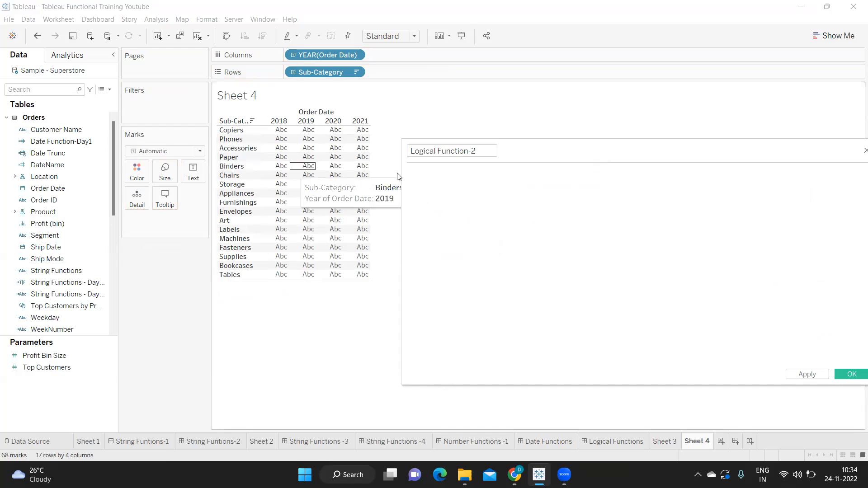
Step: Enter the formula IF [Sub-Category] = 'Paper' THEN SUM([Profit]) END
type("IF ")
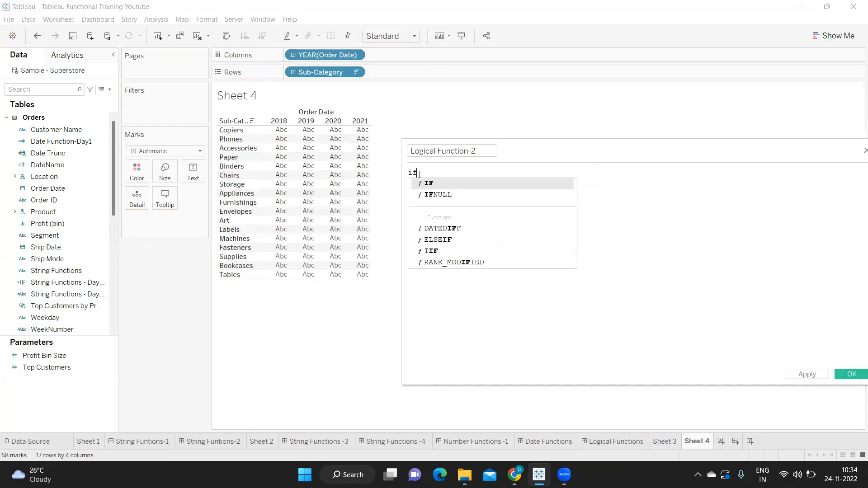
type("[Sub-Category]")
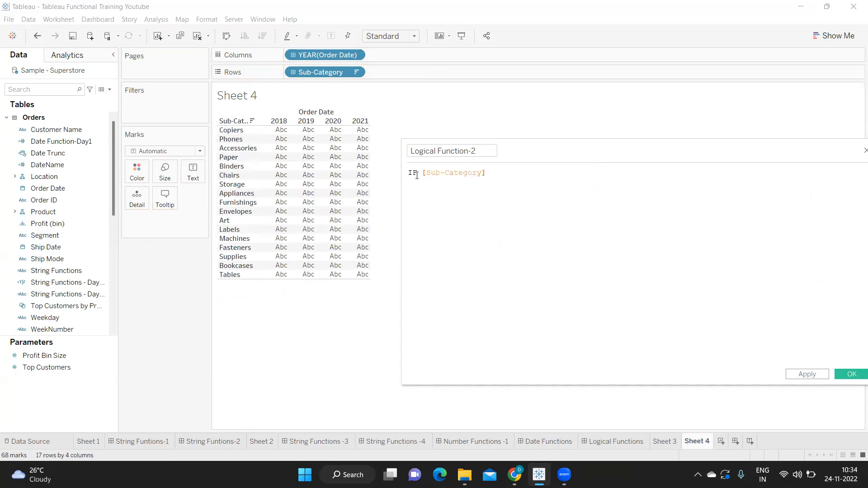
type(" = 'Paper' THEN sum")
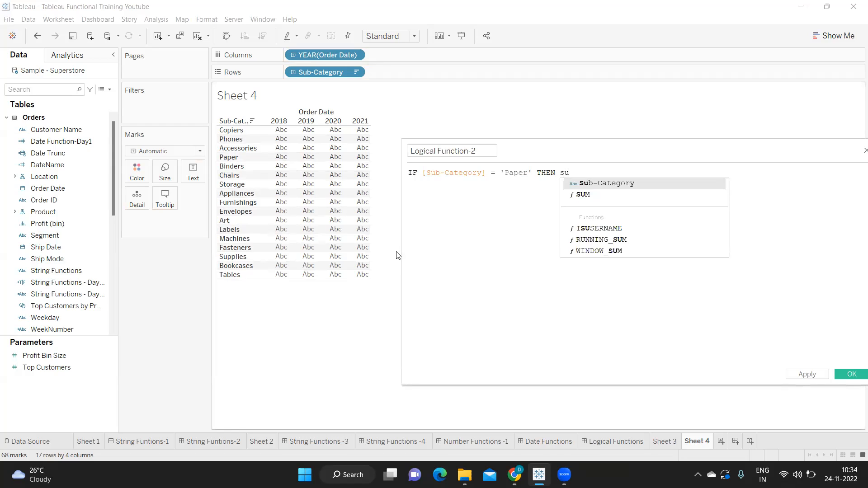
key("Return")
type("[Prof")
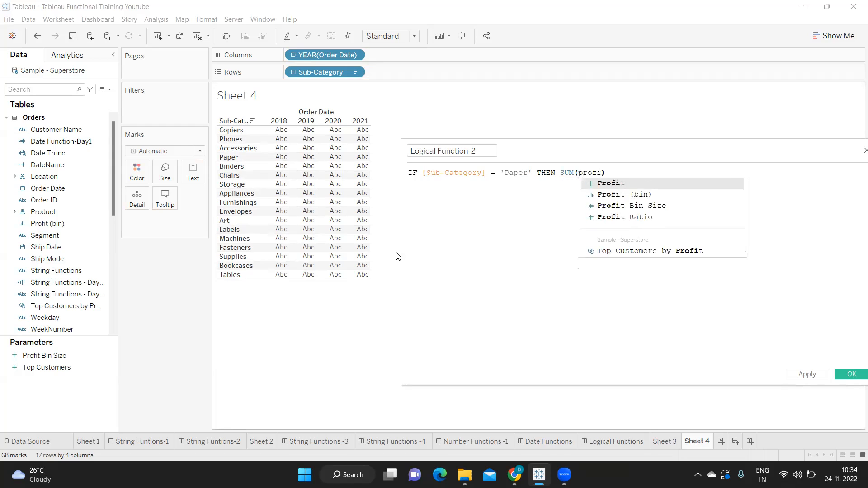
key("Return")
type(") end")
key("Return")
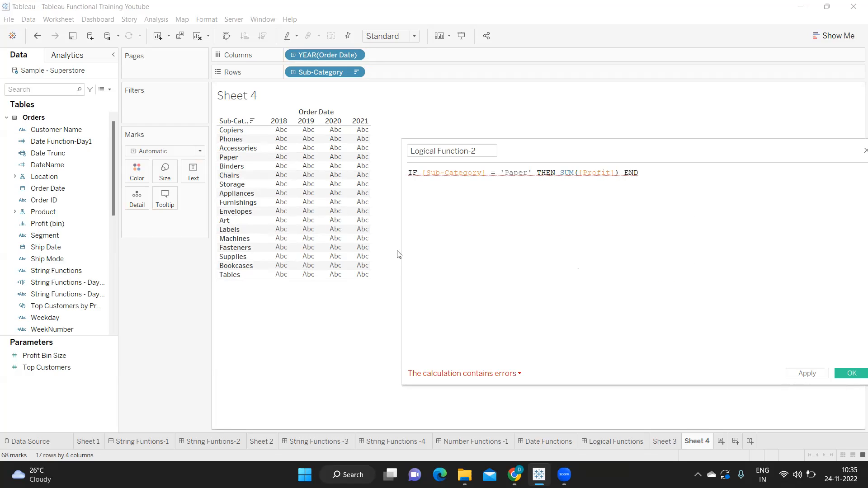
Step: Check the calculation error, remove SUM from before ([Profit]), and apply the calculation
left_click(446, 376)
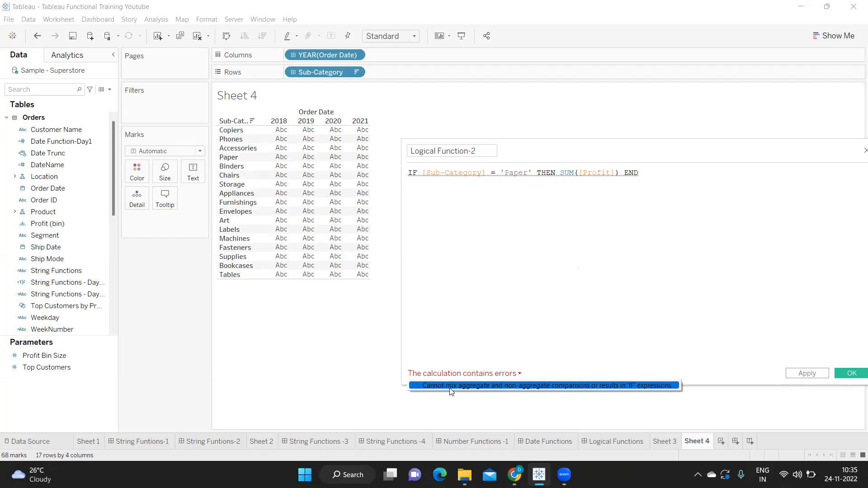
double_click(564, 172)
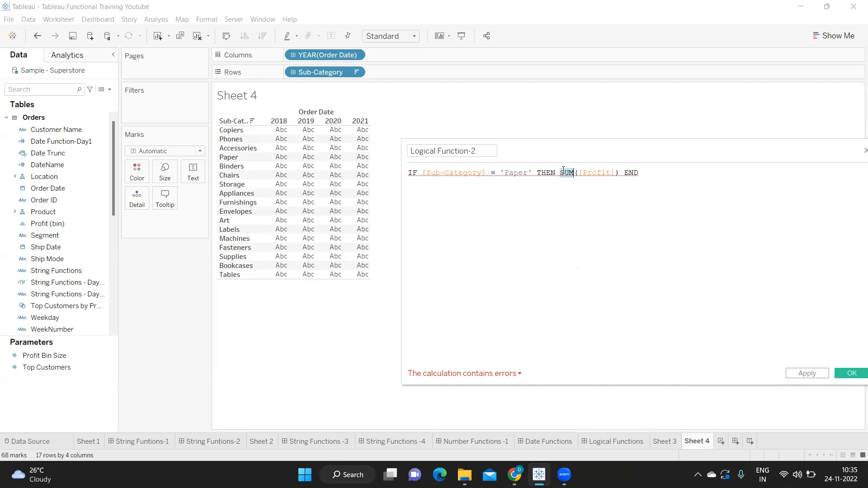
key("BackSpace")
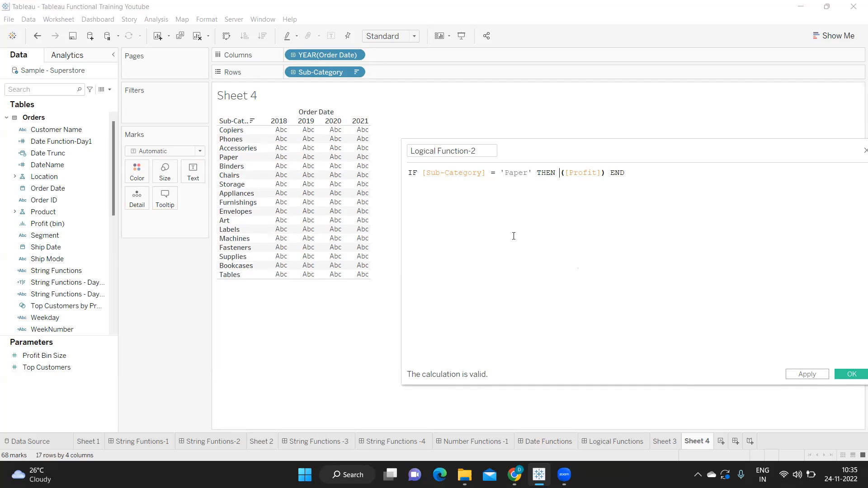
left_click_drag(502, 174, 607, 173)
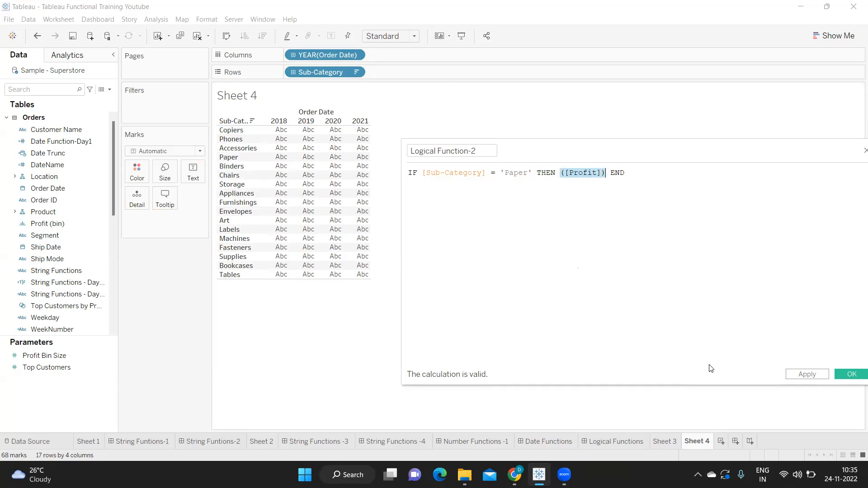
left_click(813, 377)
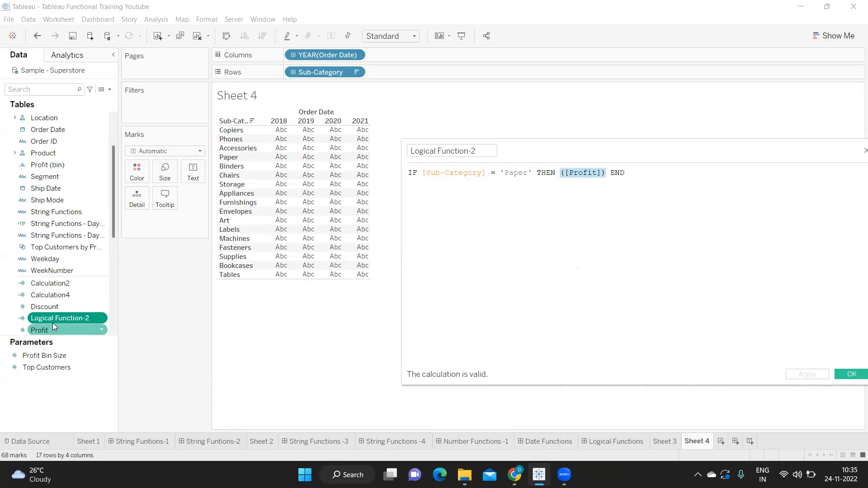
Step: Show Logical Function-2 as the text mark, and remove Sub-Category and YEAR(Order Date) from the view
left_click_drag(51, 316, 194, 175)
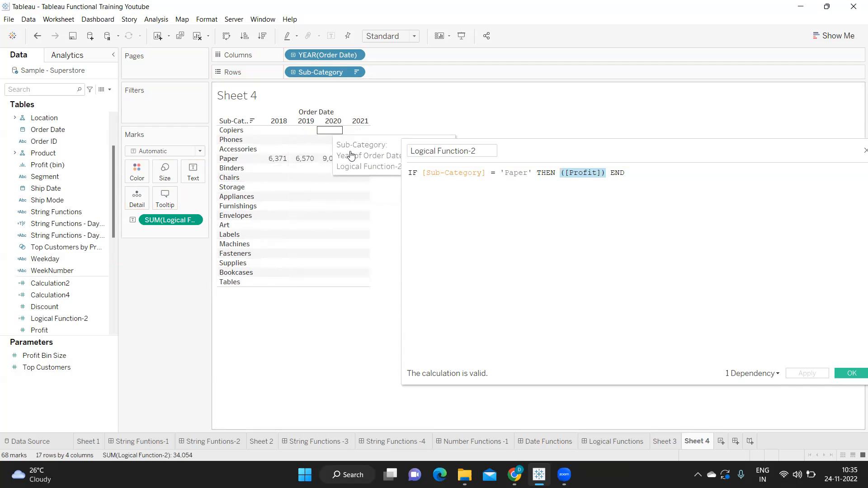
left_click_drag(322, 71, 150, 314)
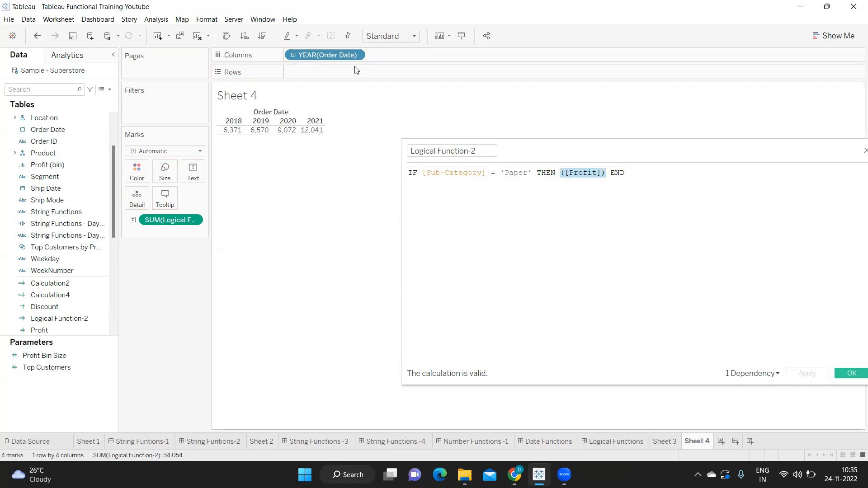
left_click_drag(330, 52, 335, 277)
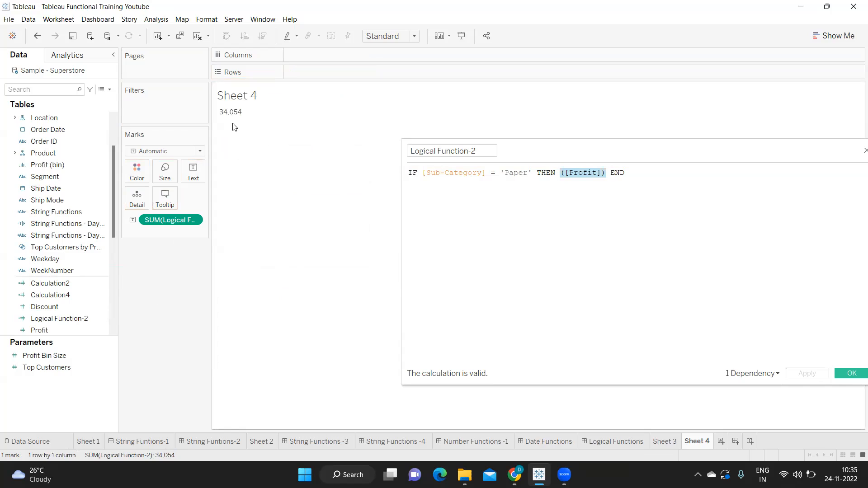
mouse_move(234, 118)
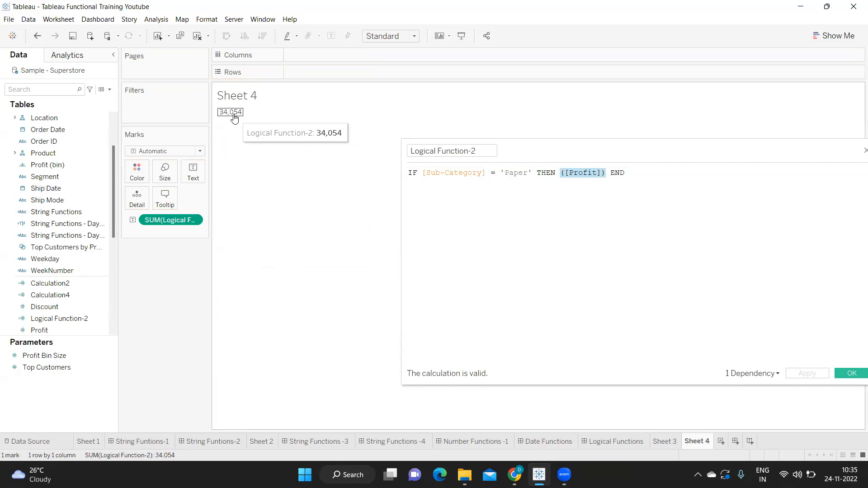
left_click_drag(48, 129, 170, 287)
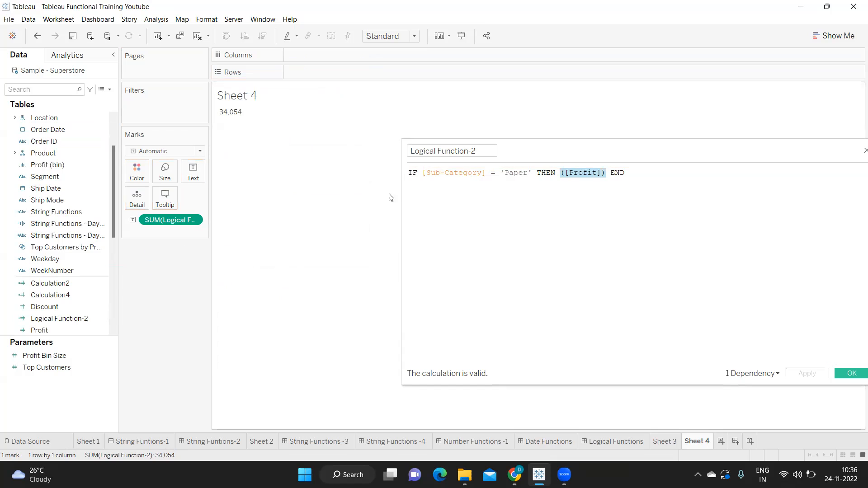
Step: Remove the Logical Function-2 sum from the marks so the sheet is empty
left_click(653, 173)
left_click_drag(652, 173, 404, 171)
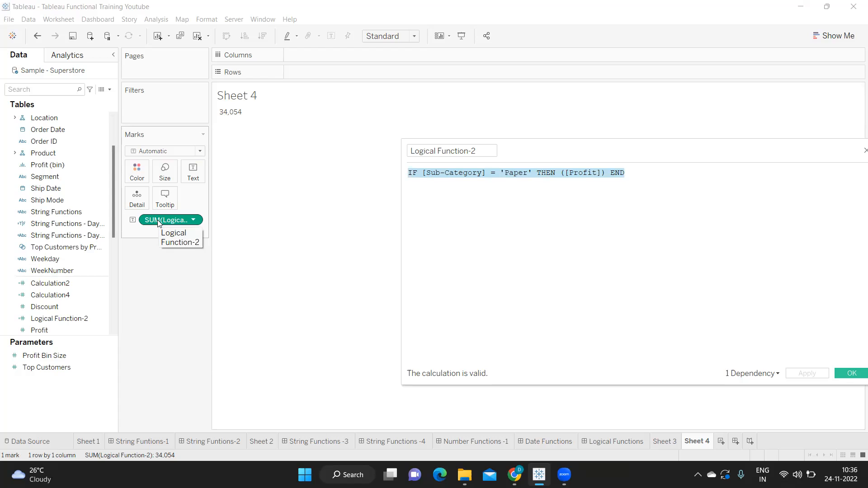
left_click_drag(158, 219, 155, 271)
Step: Wrap the whole IF statement in SUM( ), with SUM( on its own line above IF, and apply the calculation
left_click(412, 172)
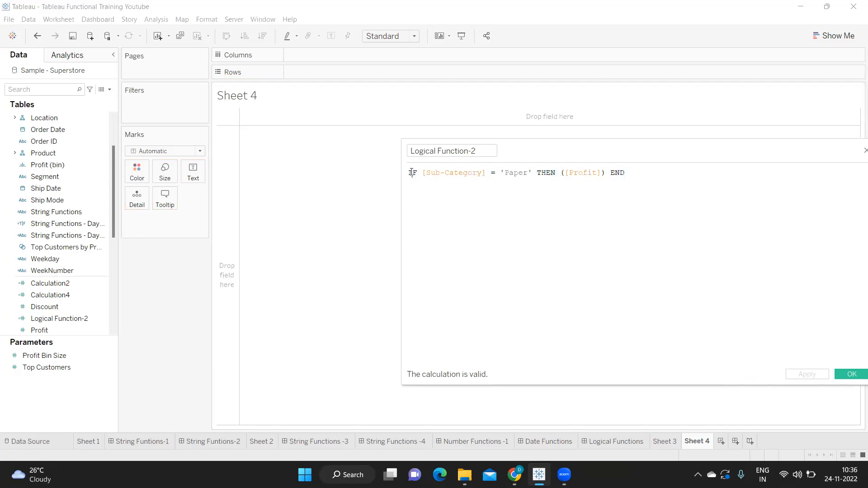
key("Return")
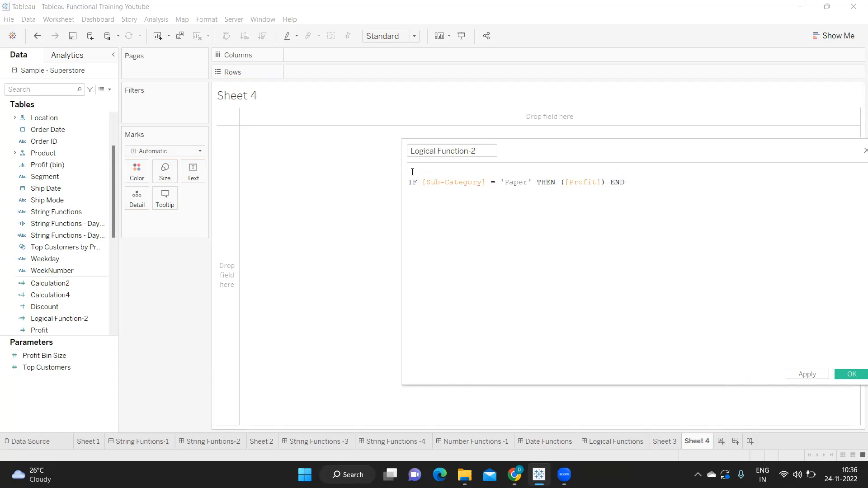
type("SUM")
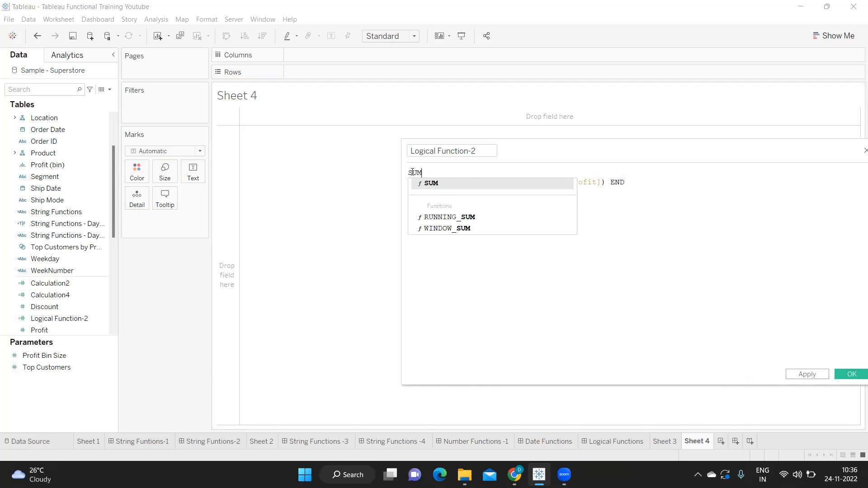
type("(")
left_click(653, 188)
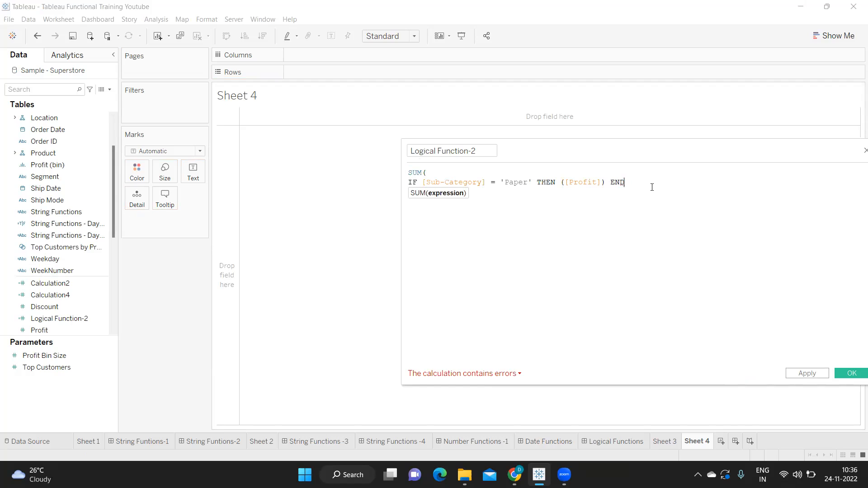
type(")")
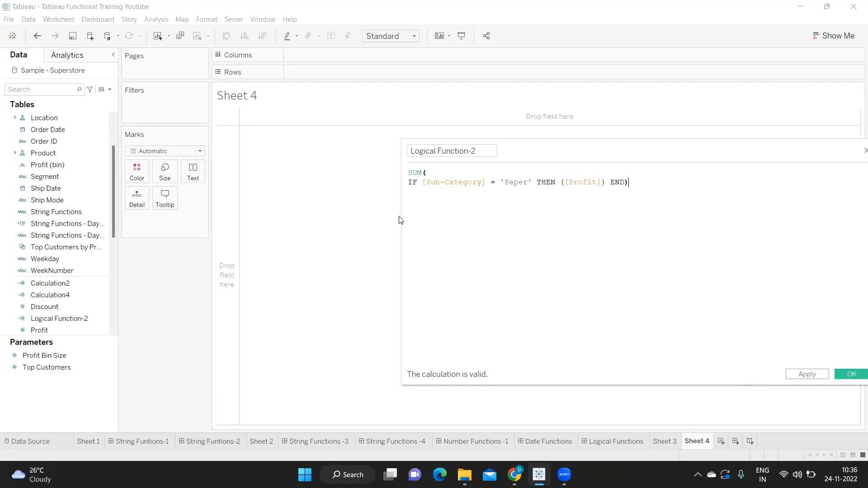
mouse_move(408, 182)
left_mouse_down()
mouse_move(647, 189)
mouse_move(406, 173)
left_mouse_up()
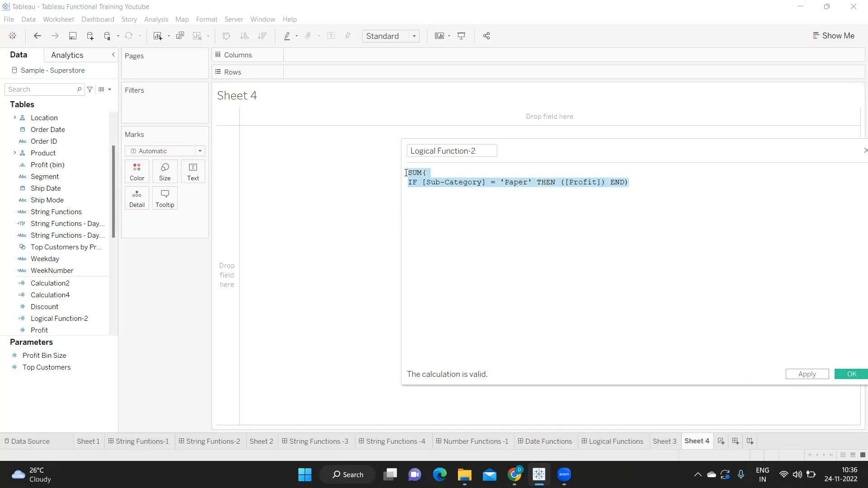
left_click(803, 375)
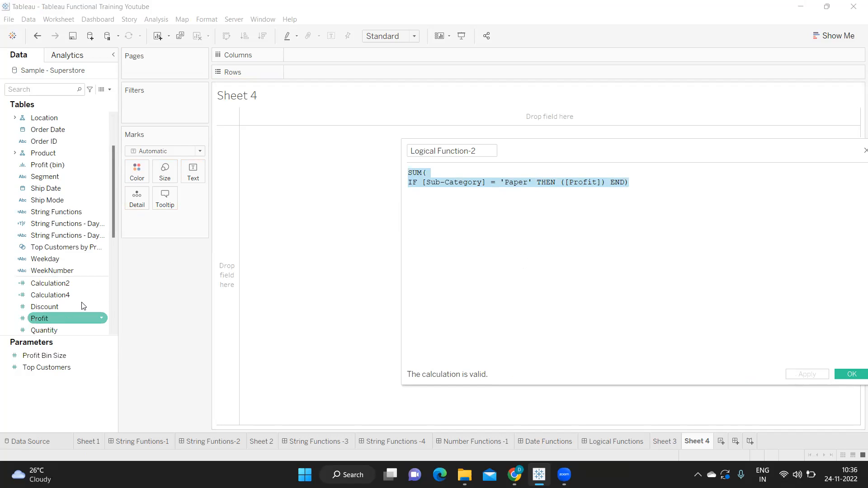
Step: Filter the field list by LO and show Logical Function-2 as the text mark
scroll(88, 159, "up", 3)
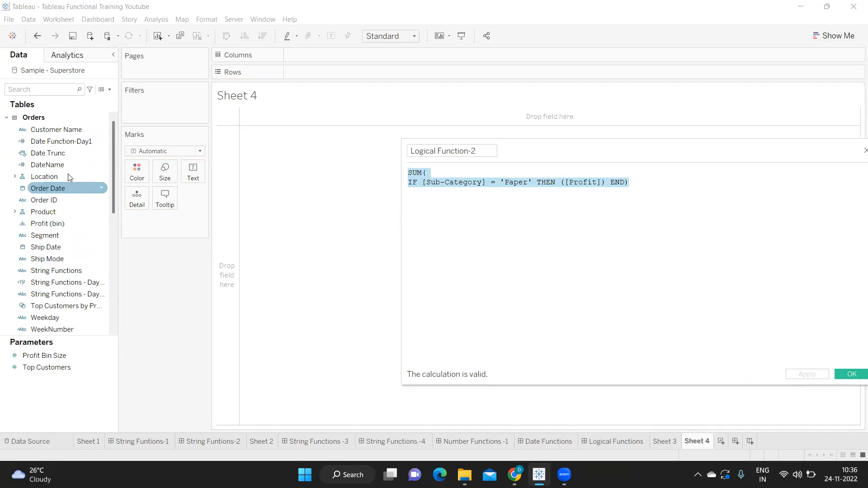
scroll(47, 290, "down", 3)
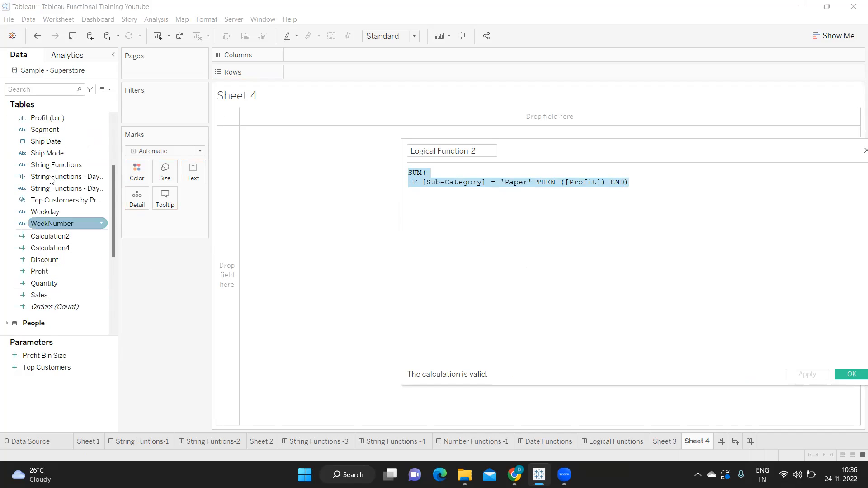
left_click(40, 94)
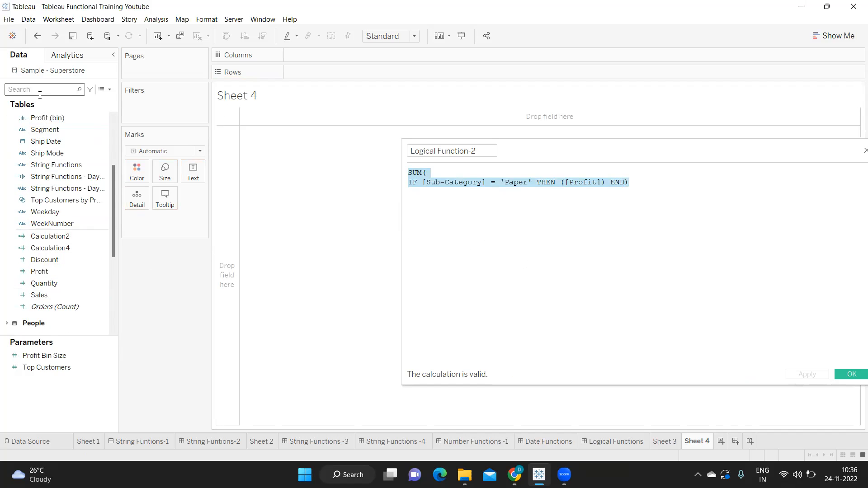
type("LO")
left_click_drag(32, 159, 197, 182)
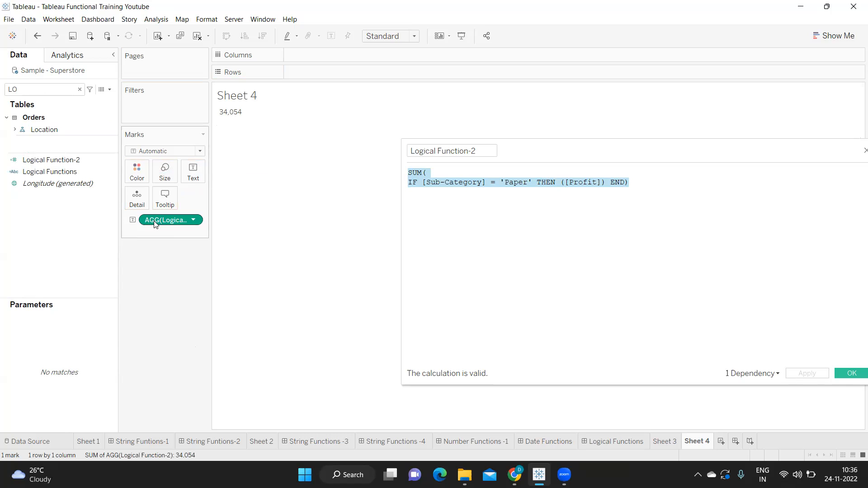
left_click(416, 239)
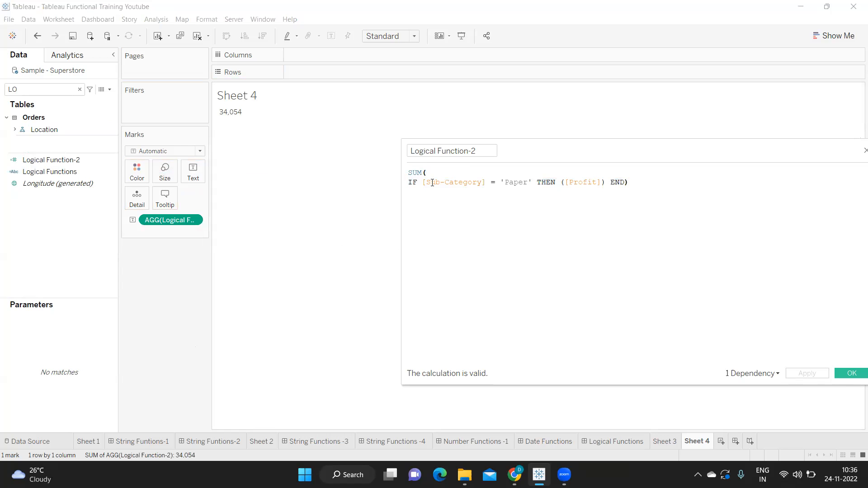
left_click_drag(435, 172, 401, 170)
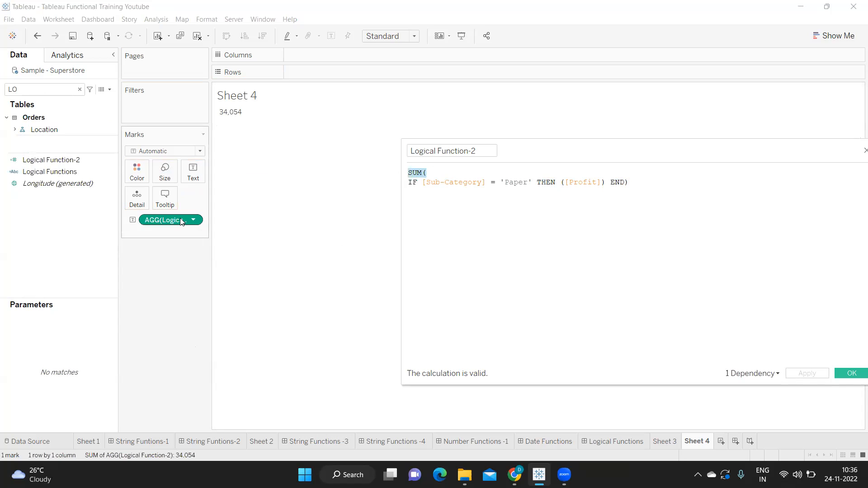
left_click(436, 173)
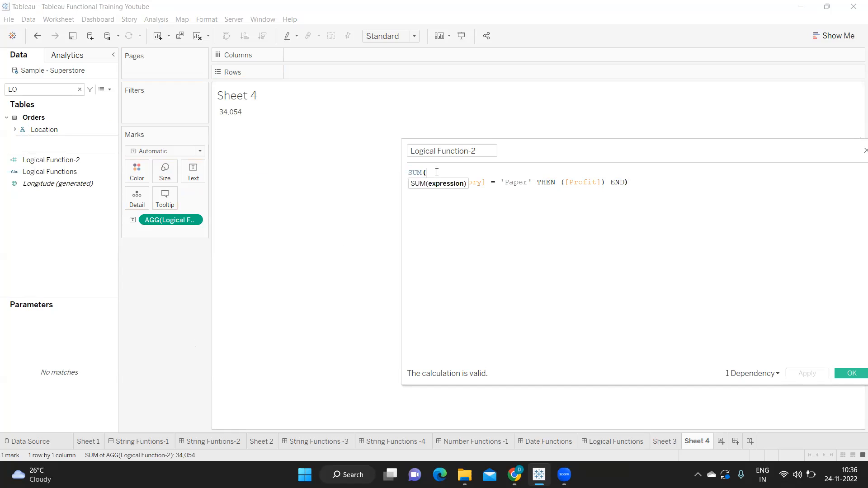
left_click_drag(432, 171, 409, 171)
left_click(466, 233)
Step: Filter the field list by SU and add Sub-Category to the rows of the view
double_click(29, 90)
type("S")
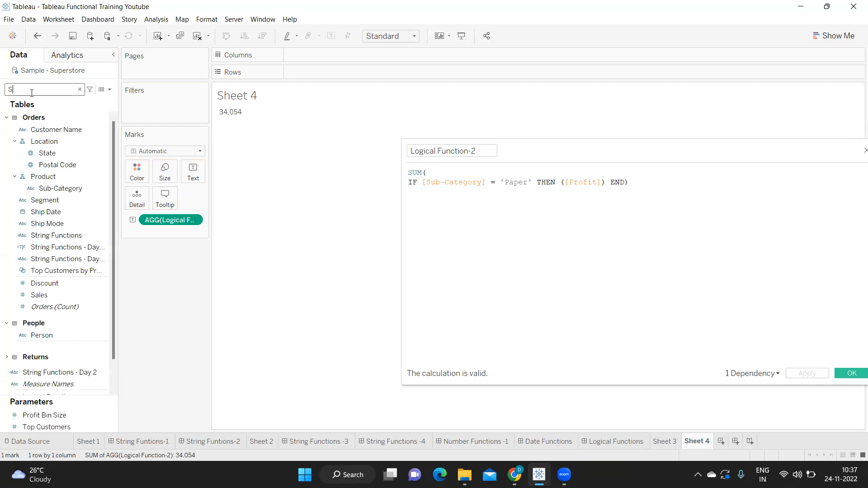
type("U")
left_click_drag(53, 143, 332, 74)
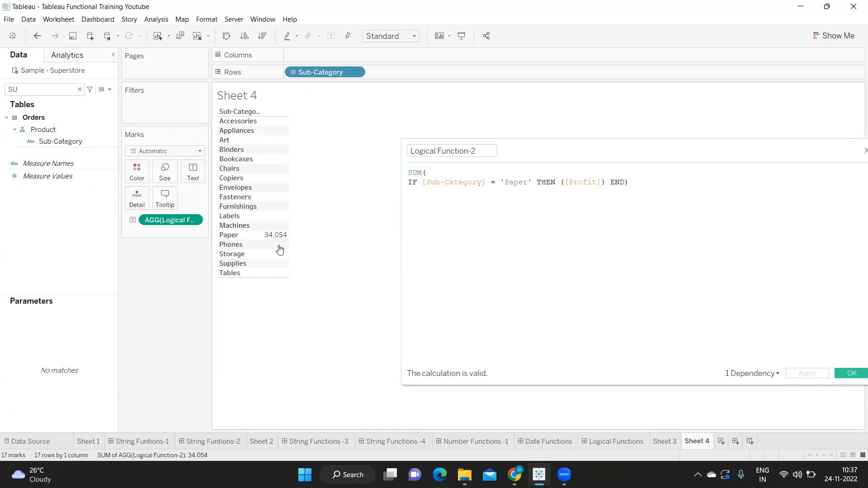
mouse_move(269, 240)
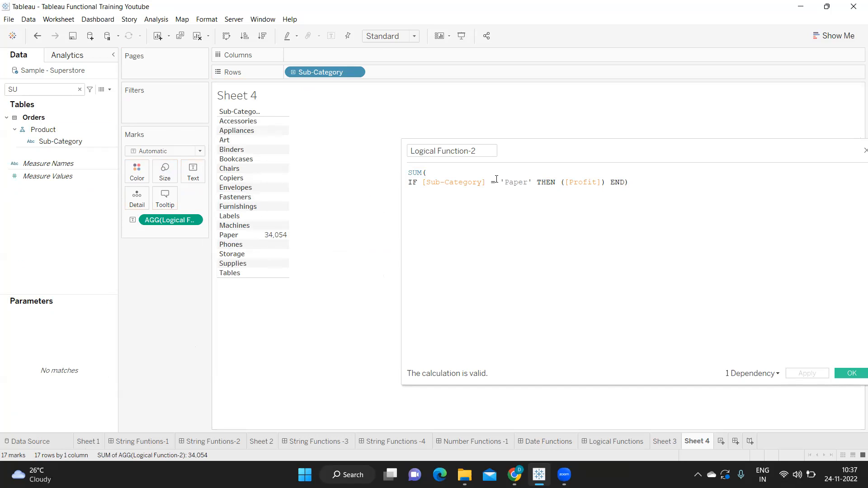
Step: Move THEN ([Profit]) END) onto its own line below the IF condition
left_click(534, 182)
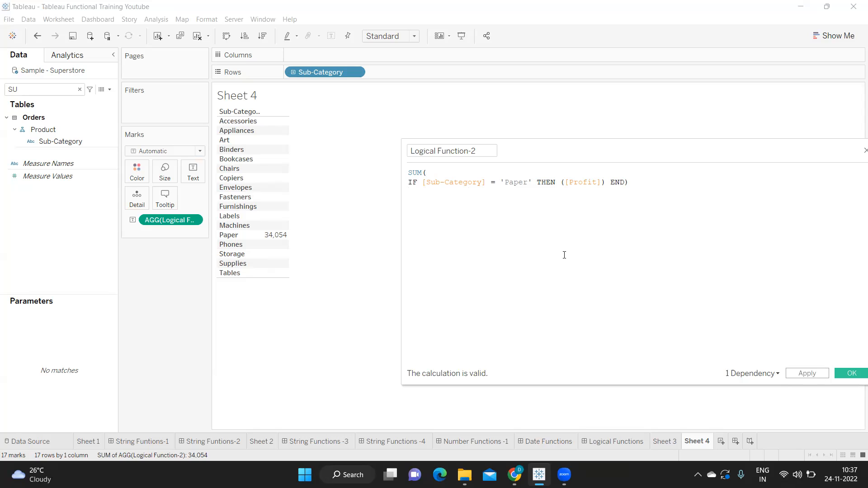
left_click(533, 184)
key("Return")
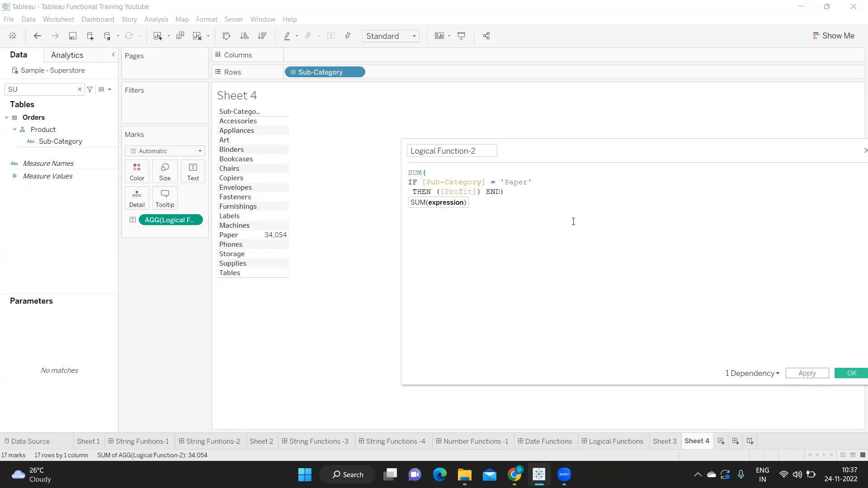
Step: Extend the IF condition with and [Sub-Category] = 'Chairs', reusing a copy of the Paper condition
left_click_drag(423, 183, 534, 182)
key("ctrl+c")
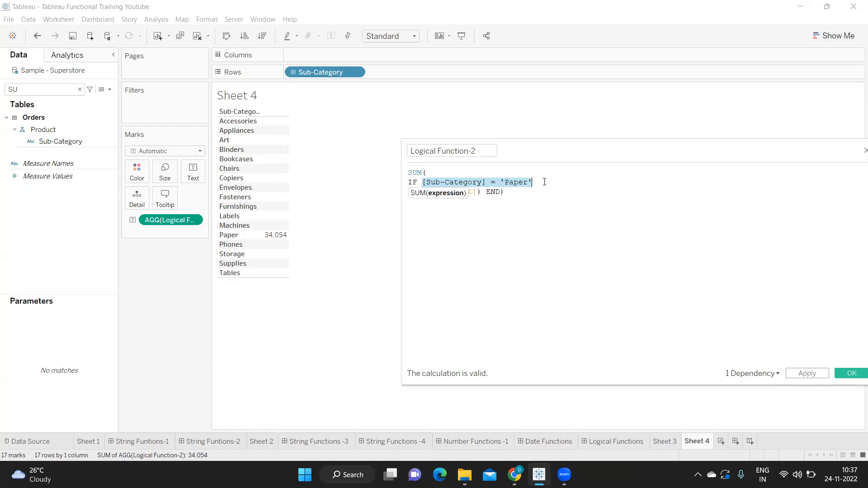
left_click(545, 182)
type("and")
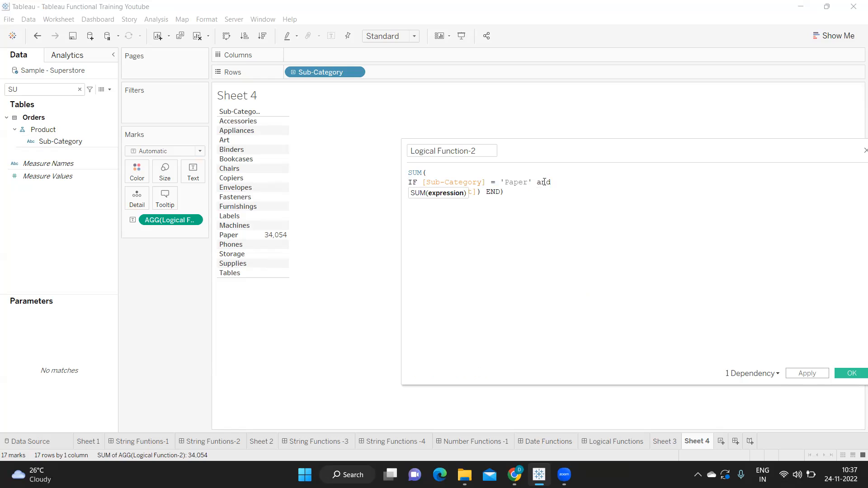
key("ctrl+v")
double_click(649, 182)
type("Chairs")
left_click(662, 317)
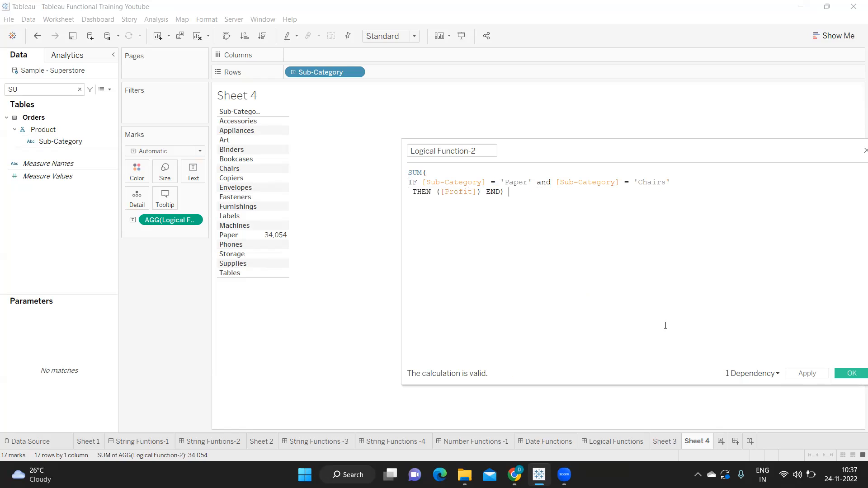
Step: Review the Paper and Chairs conditions joined by and, and apply the calculation
double_click(543, 182)
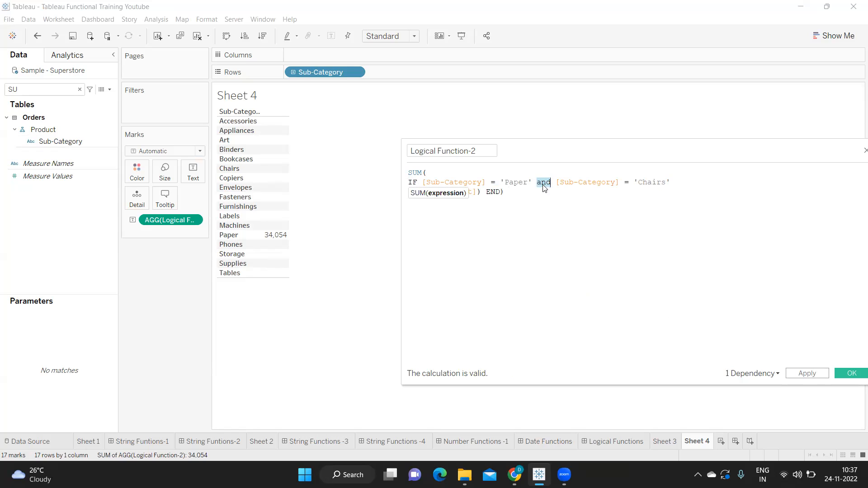
double_click(517, 182)
double_click(646, 184)
left_click(544, 245)
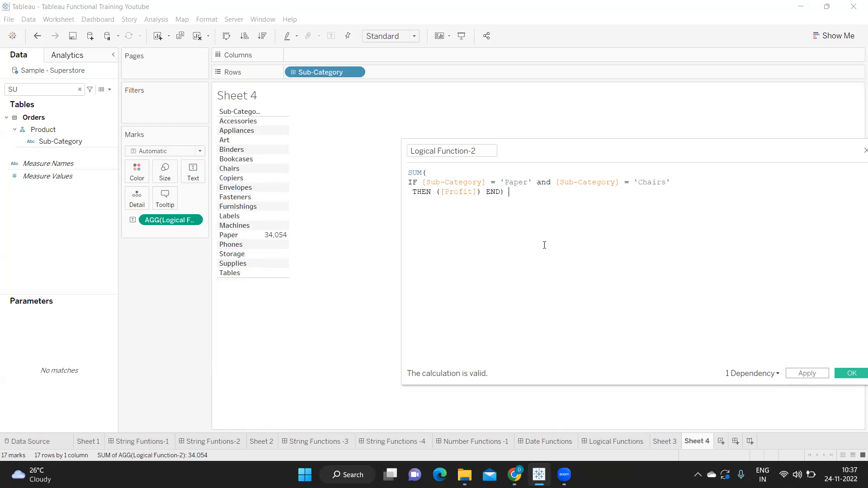
left_click(806, 373)
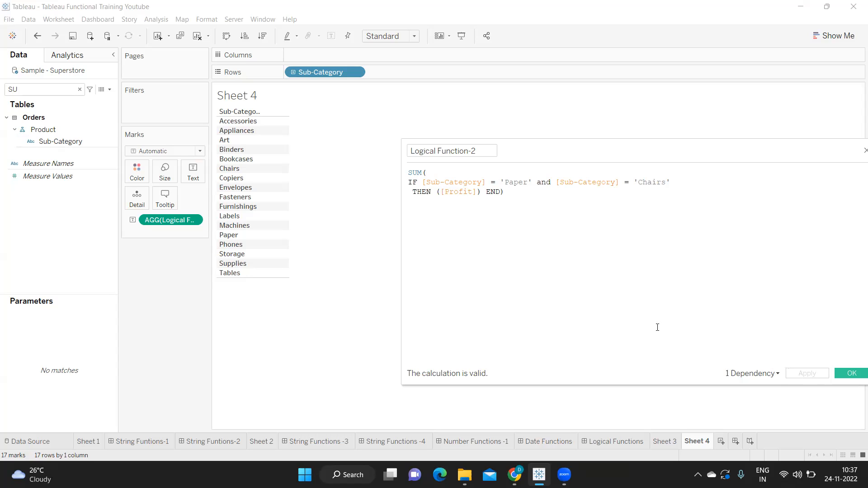
double_click(516, 182)
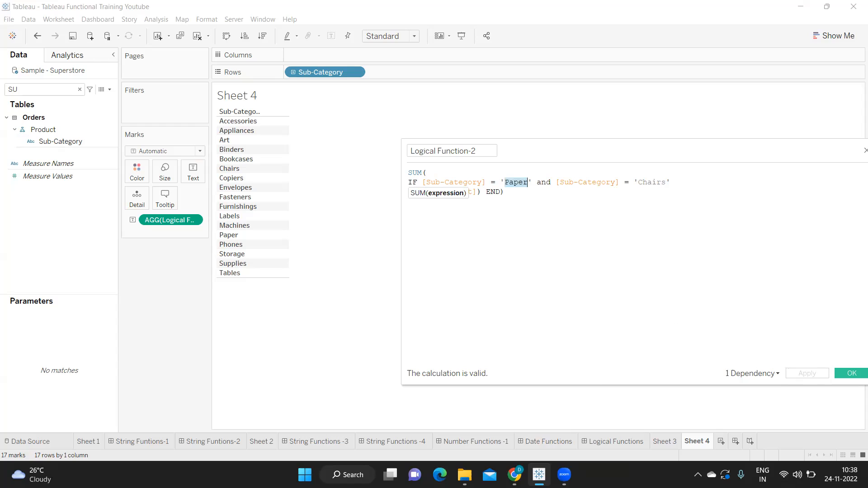
double_click(647, 183)
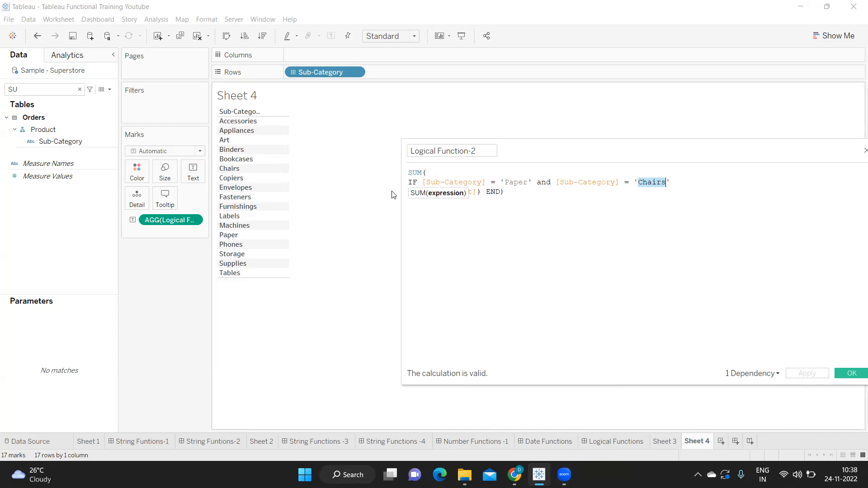
left_click_drag(423, 182, 666, 182)
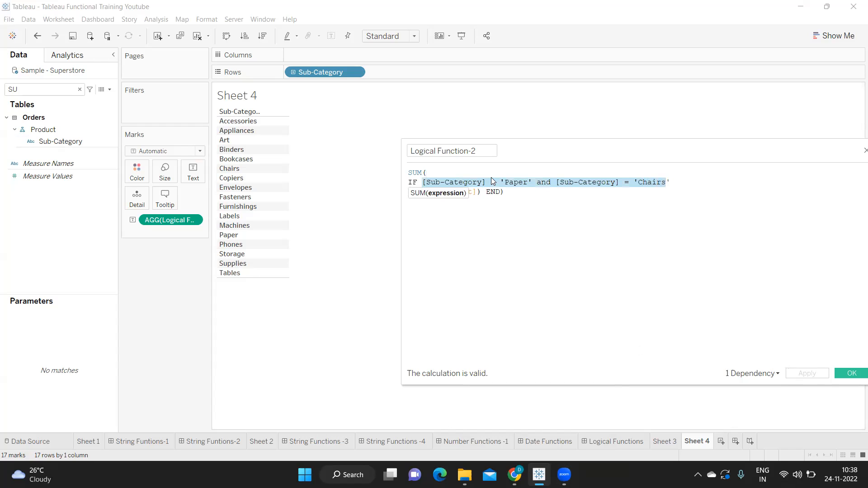
left_click(451, 317)
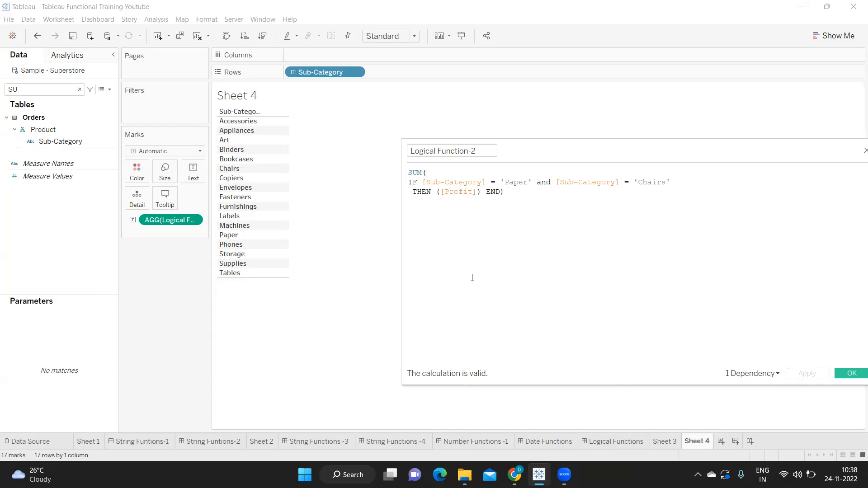
Step: Replace and with OR between the Paper and Chairs conditions, and apply the calculation
double_click(543, 183)
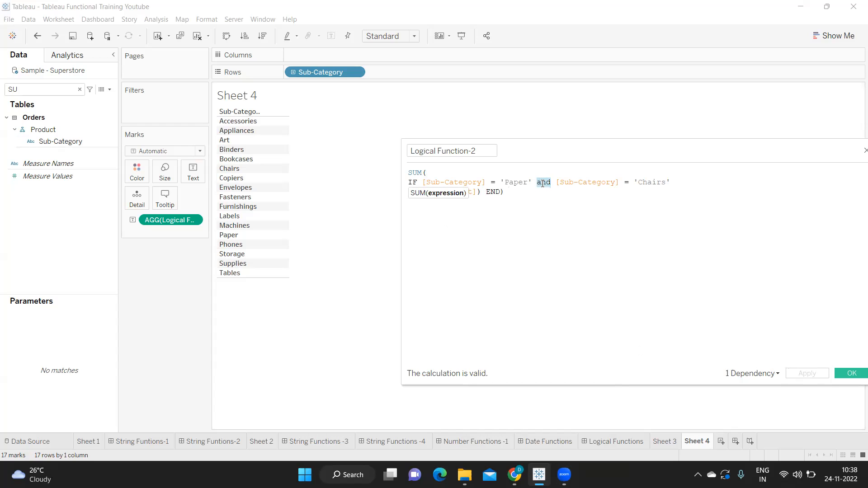
type("OR")
left_click(804, 373)
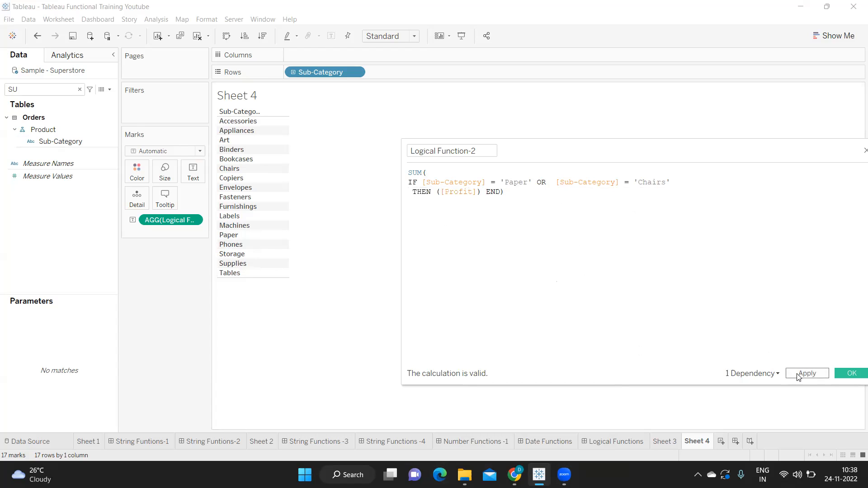
mouse_move(284, 169)
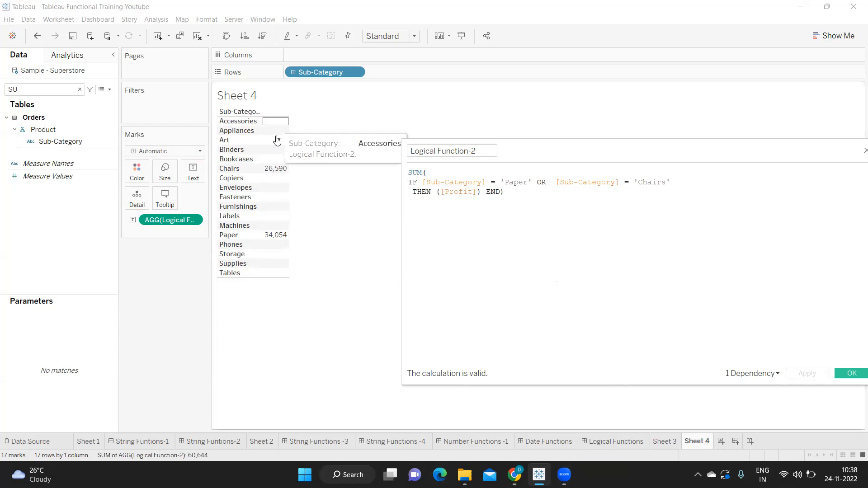
Step: Add else 0 between ([Profit]) and END in the formula, and apply the calculation
left_click(484, 193)
type("else ")
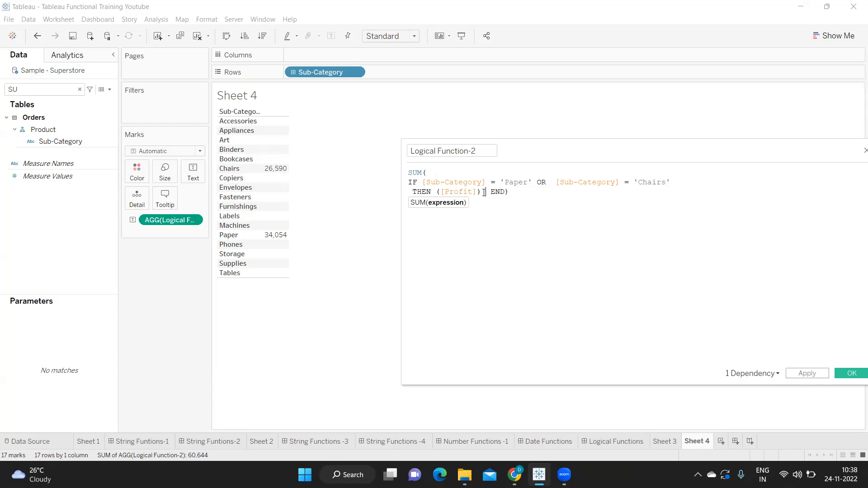
type("0")
left_click(806, 375)
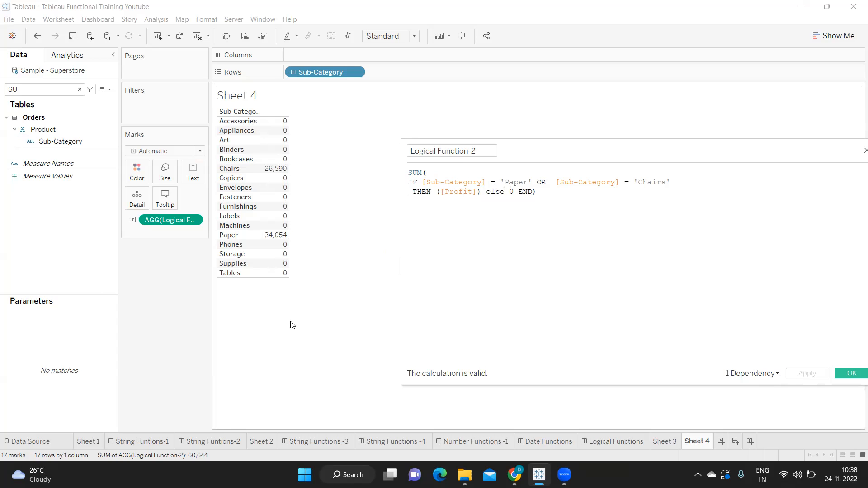
Step: Delete else 0 from the Logical Function-2 formula
left_click_drag(506, 189, 515, 190)
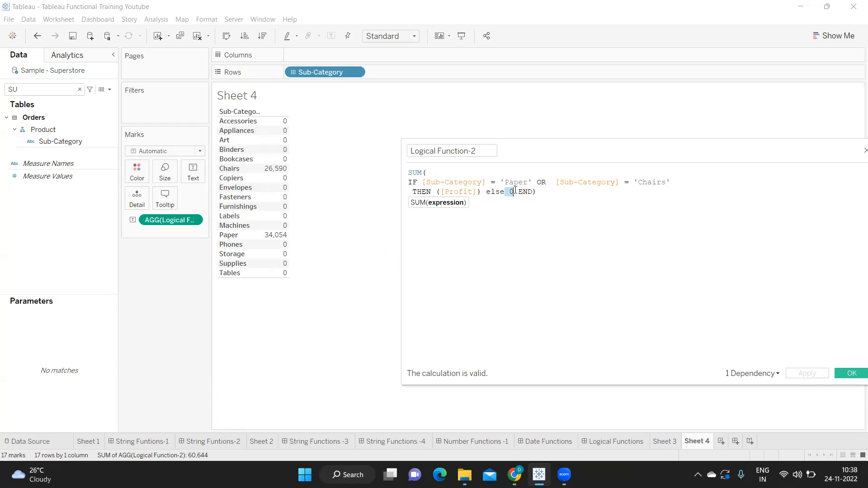
key("BackSpace")
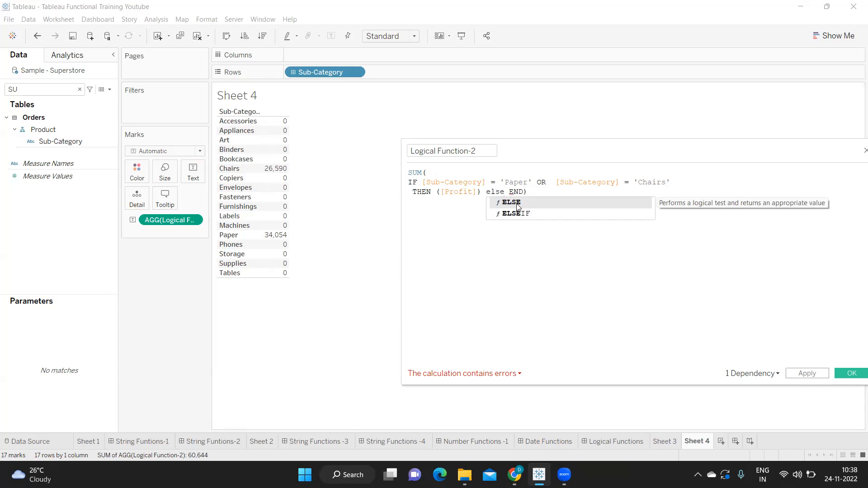
double_click(495, 192)
key("BackSpace")
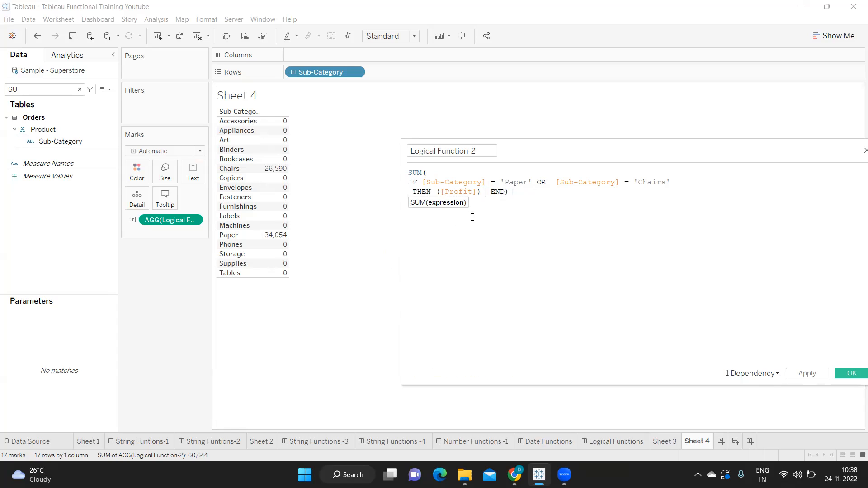
double_click(541, 182)
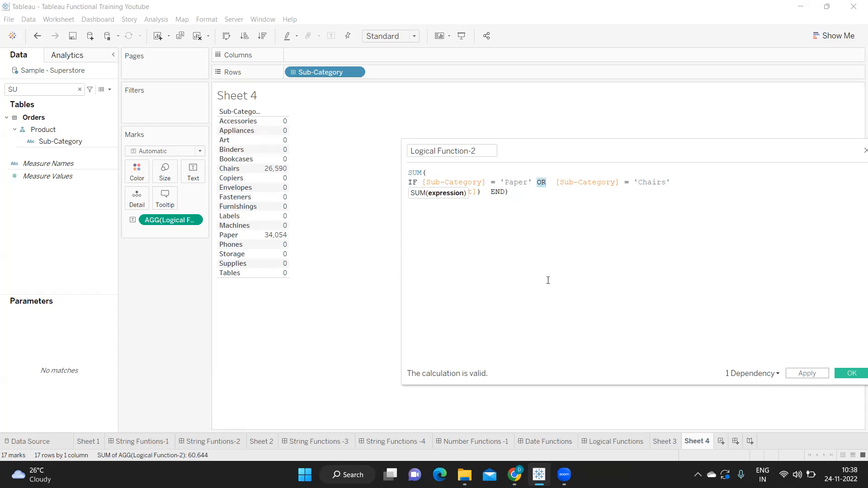
left_click(484, 247)
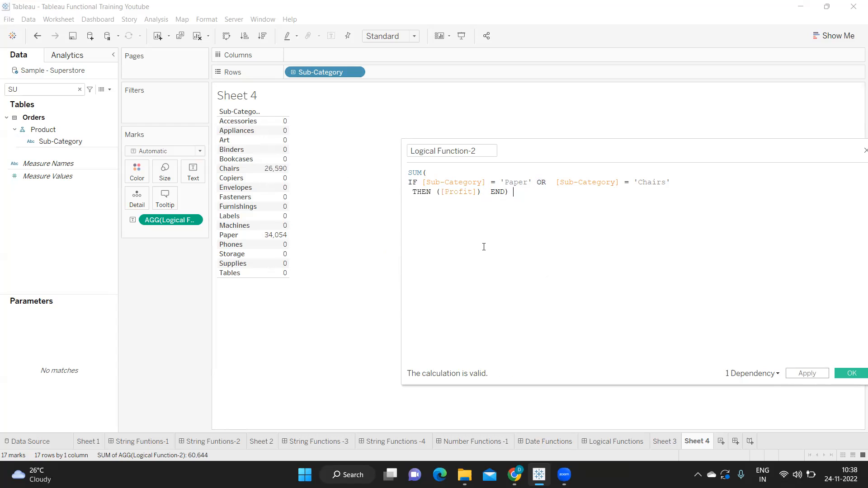
left_click_drag(410, 183, 677, 182)
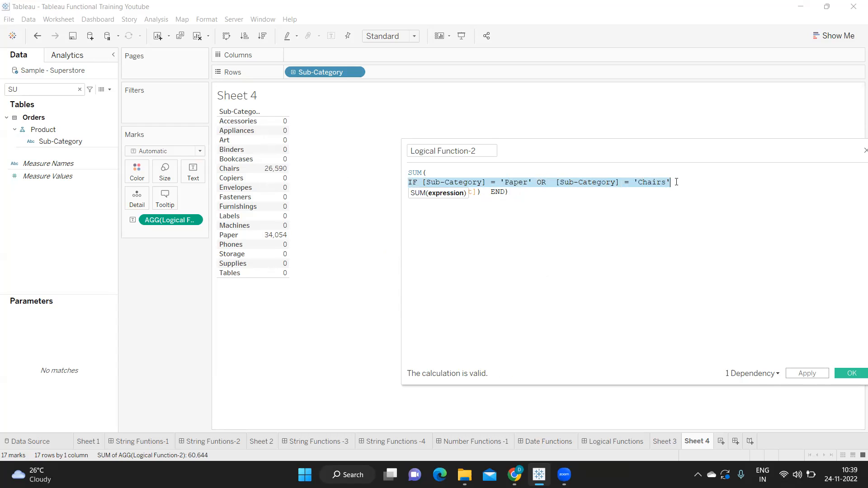
left_click(677, 182)
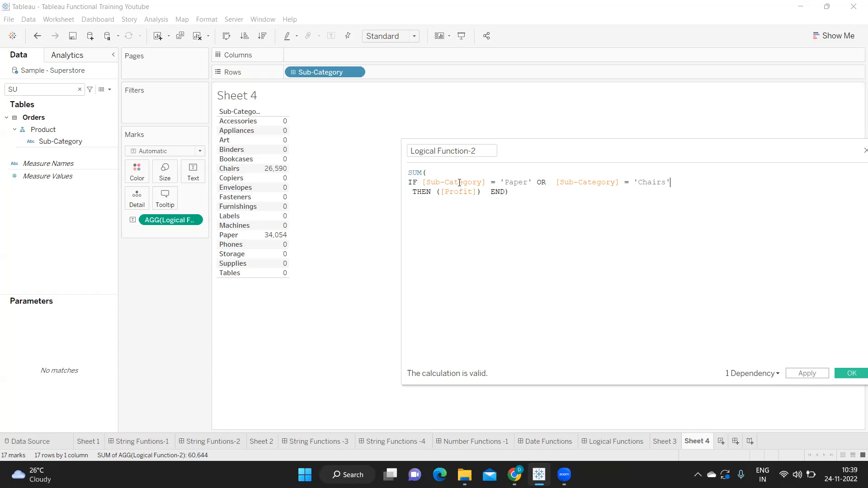
double_click(519, 184)
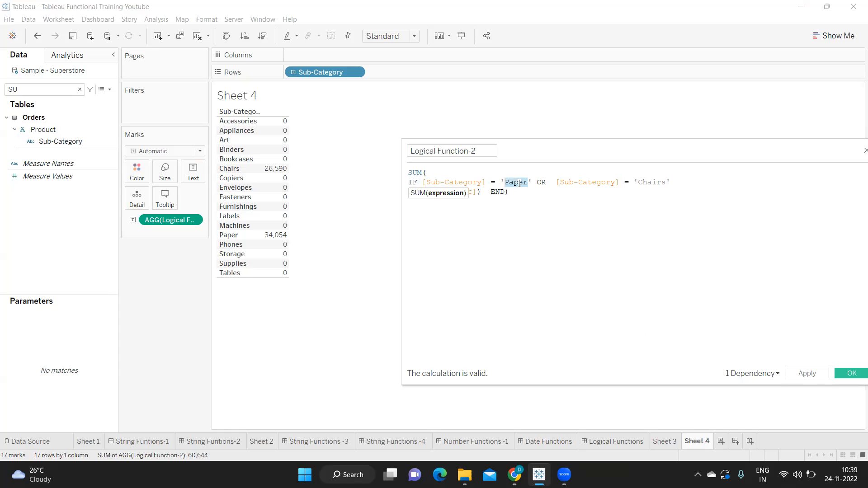
Step: Copy and remove the OR [Sub-Category] = 'Chairs' condition, bringing THEN ([Profit]) onto the Paper condition's line
left_click(461, 219)
double_click(456, 194)
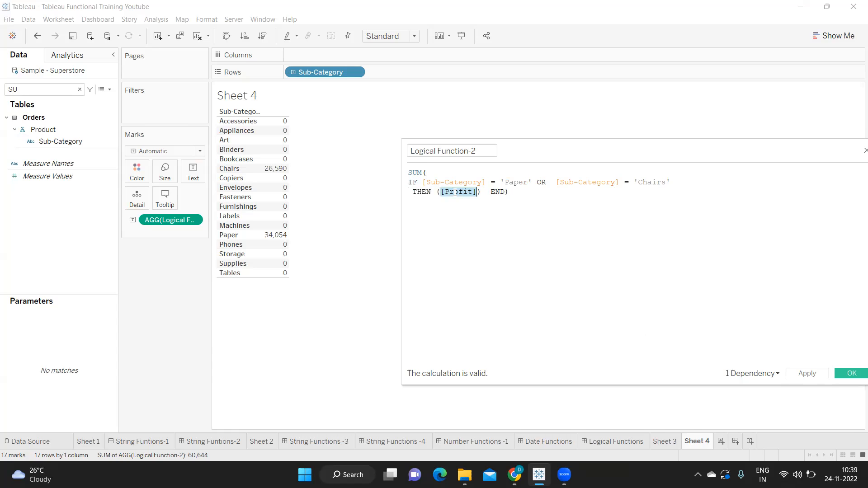
left_click(656, 183)
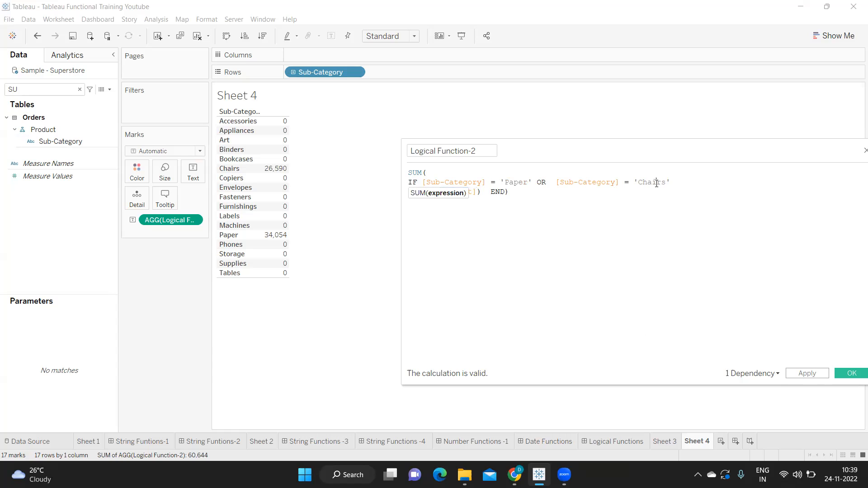
left_click(481, 223)
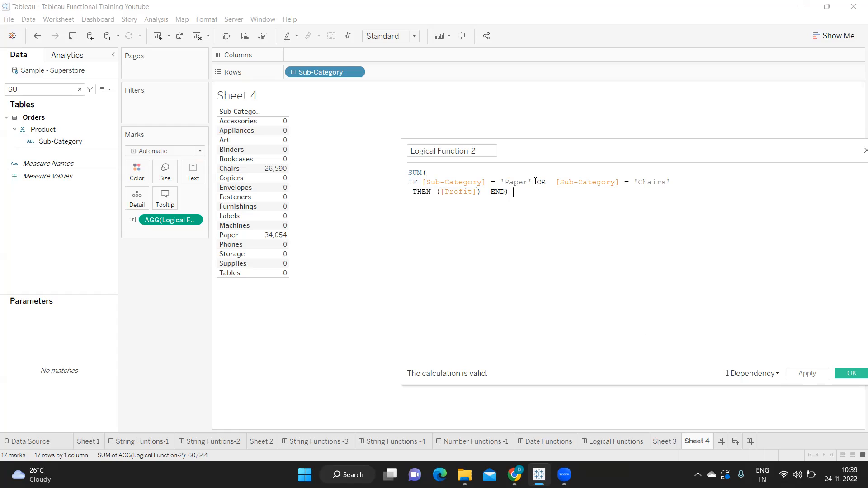
left_click_drag(533, 182, 661, 185)
key("ctrl+c")
key("BackSpace")
key("BackSpace")
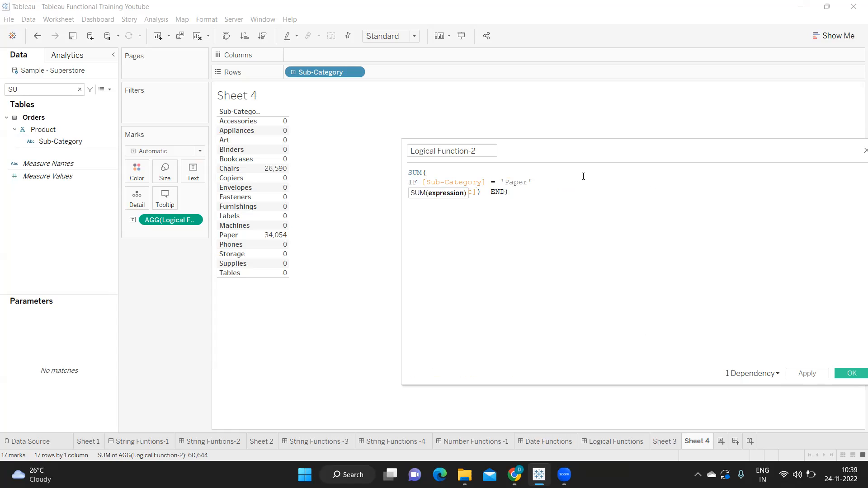
key("Delete")
key("Delete")
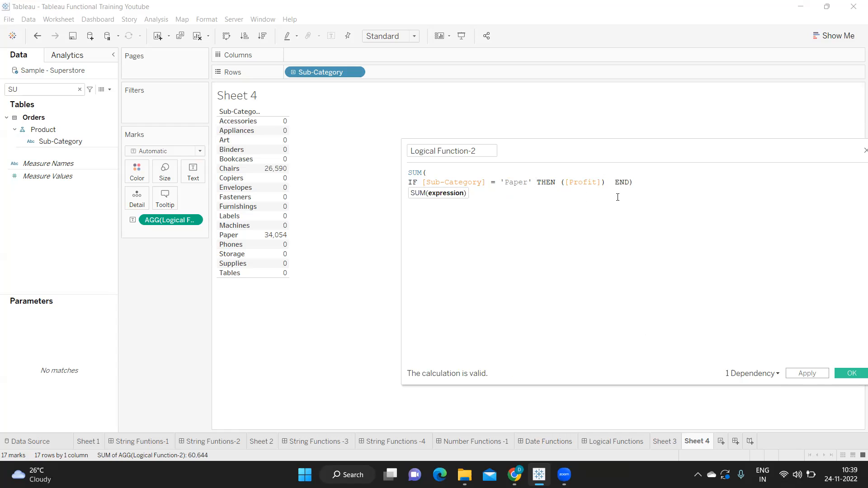
Step: Add ELSEIF [Sub-Category] = 'Chairs' THEN [Sales] below the Paper condition and close the formula with END )
key("Return")
type("ELSE")
key("Return")
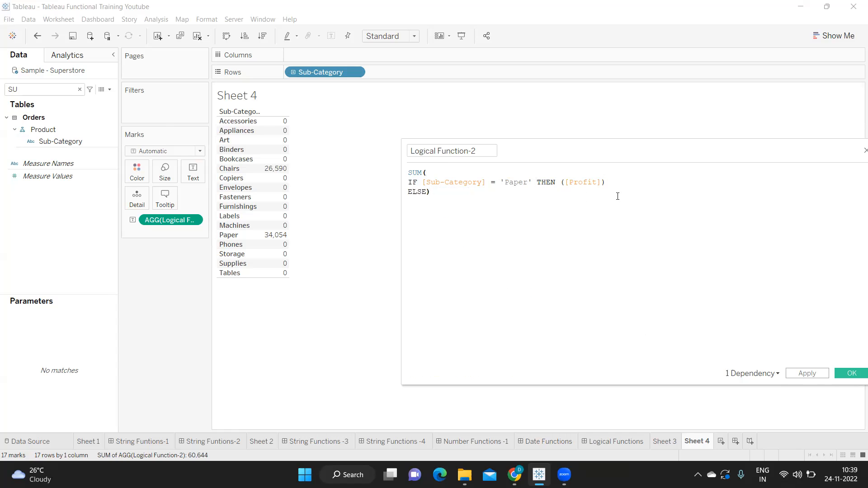
key("BackSpace")
key("BackSpace")
type("i")
key("Return")
key("ctrl+v")
type("THEN")
key("Return")
type("[Sales]")
key("Return")
type("END")
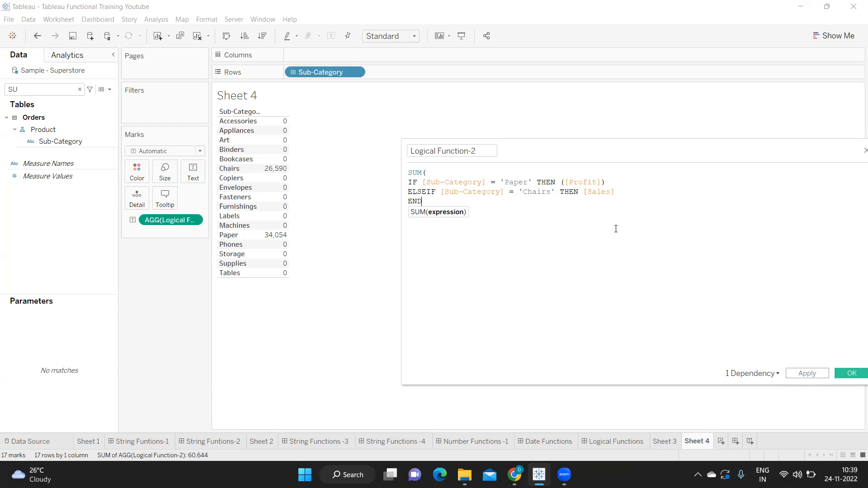
type(" )")
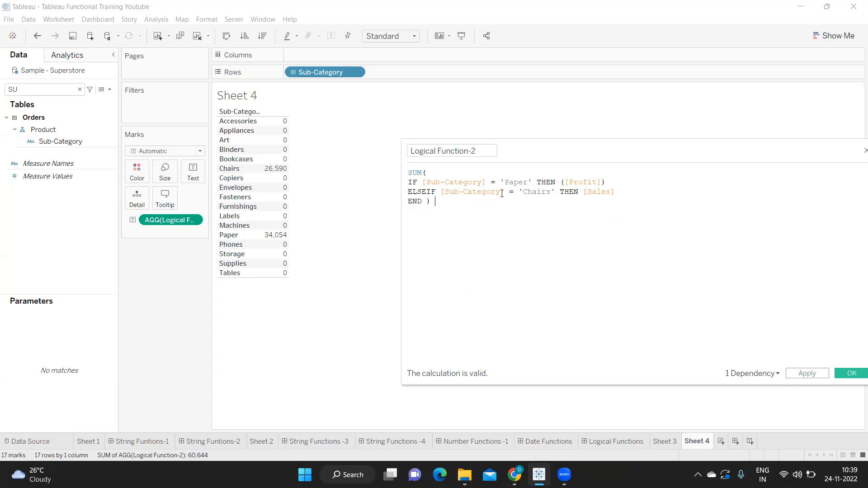
Step: Review the Paper profit and Chairs sales branches of the formula, and apply the calculation
left_click_drag(500, 182, 608, 180)
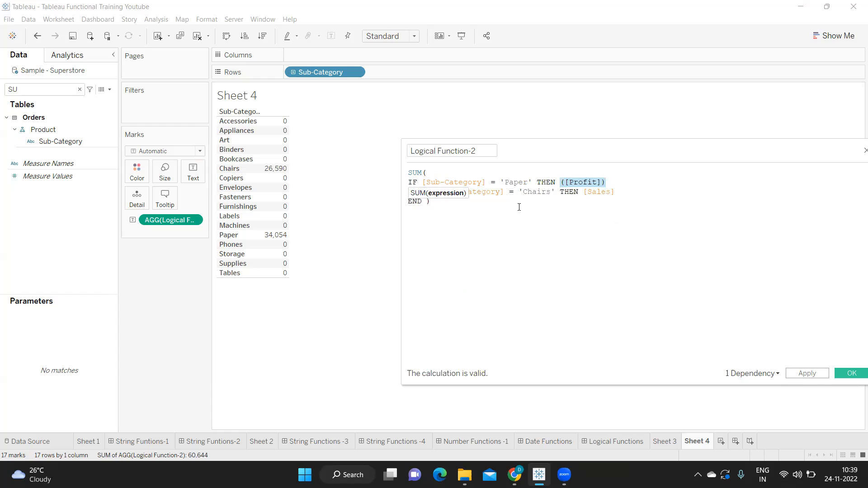
left_click(519, 207)
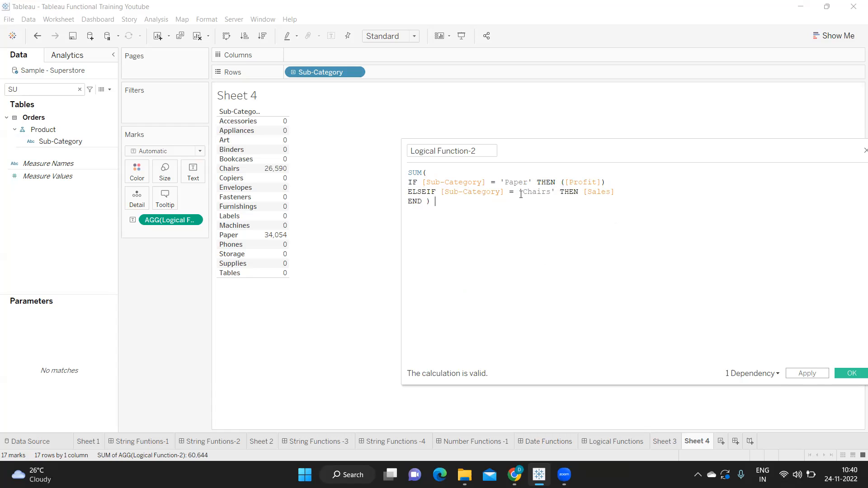
left_click_drag(519, 192, 632, 195)
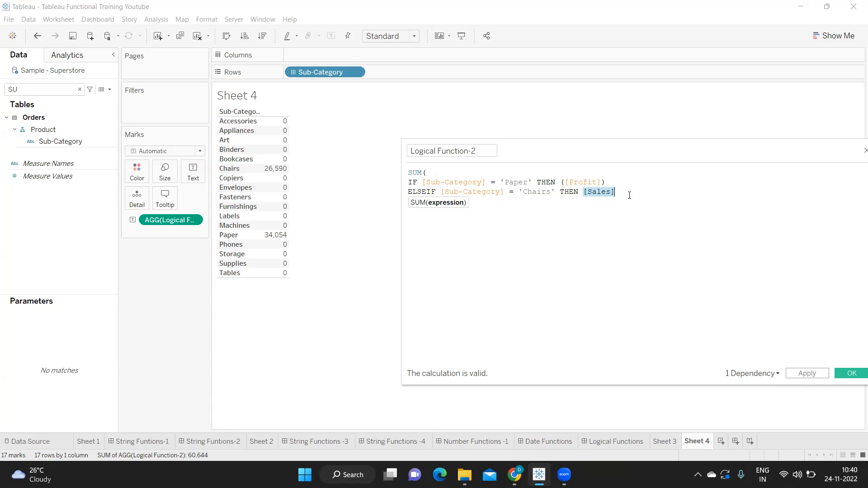
left_click(523, 230)
key("Return")
type("END )")
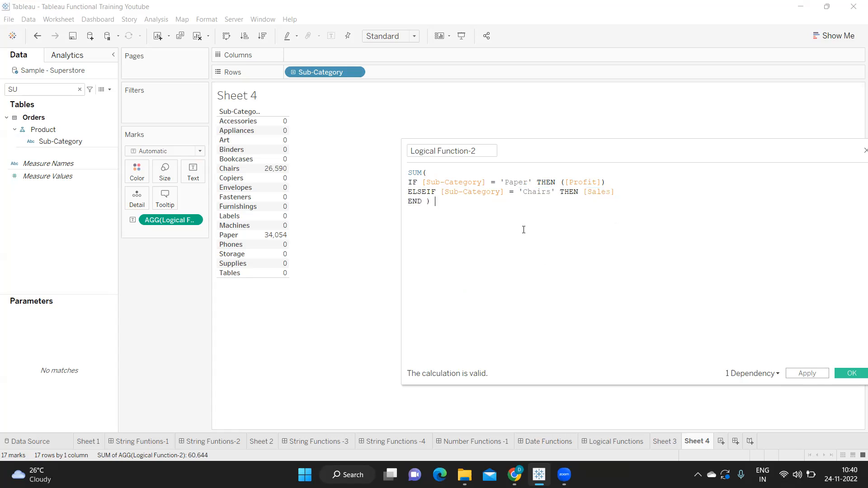
left_click(807, 373)
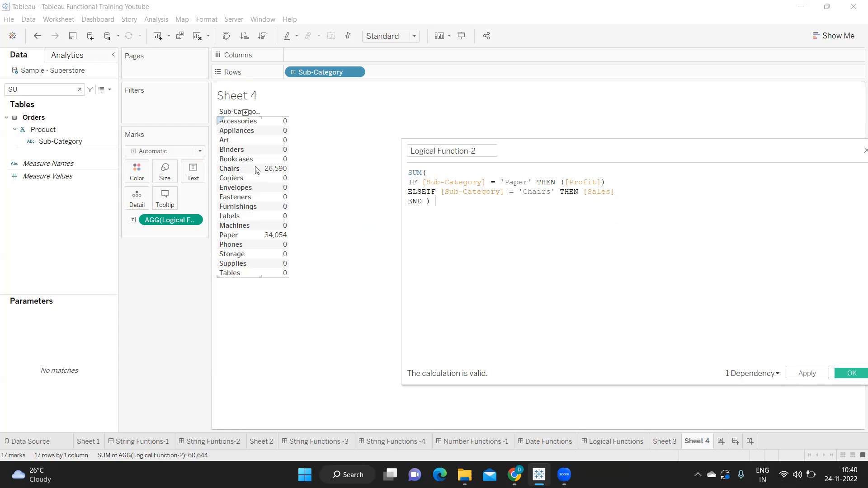
left_click(805, 374)
mouse_move(284, 172)
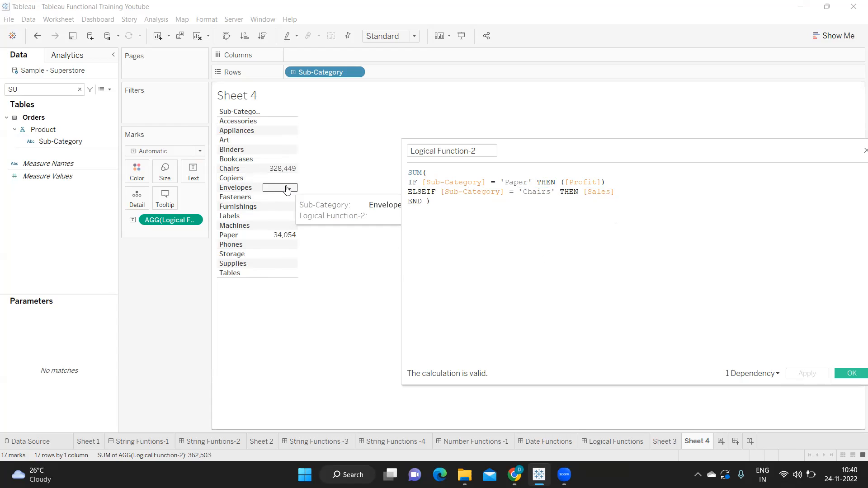
Step: Add Sales to Rows as a discrete field and compare it with the calculated Chairs value
left_click(42, 88)
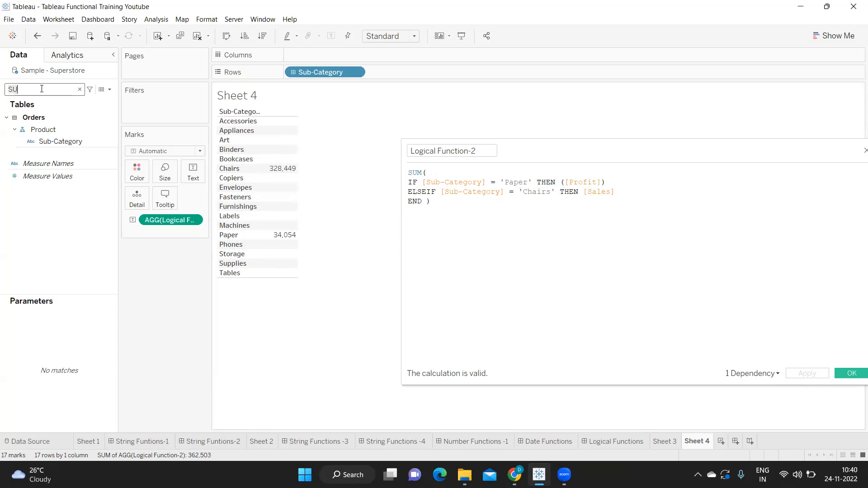
key("BackSpace")
key("BackSpace")
type("sa")
left_click_drag(54, 137, 372, 77)
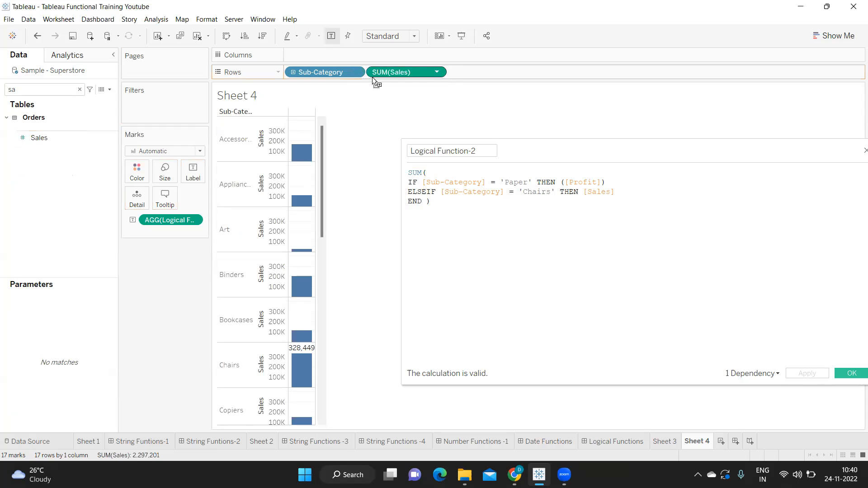
right_click(372, 76)
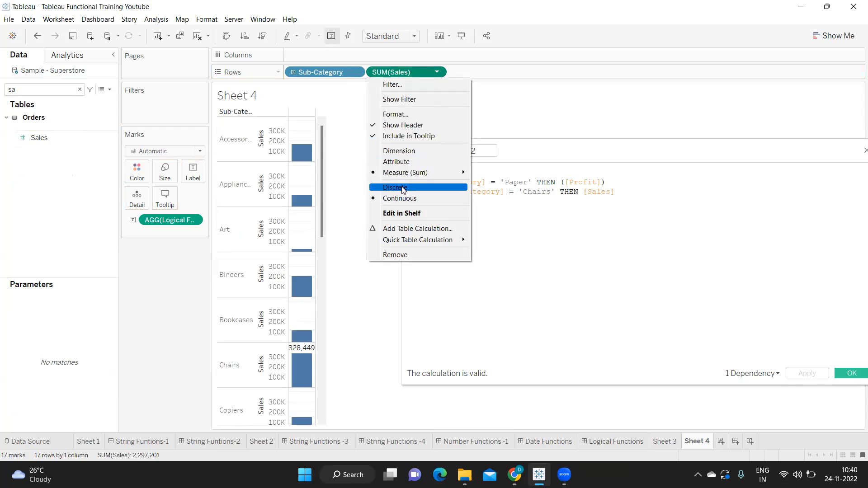
left_click(402, 189)
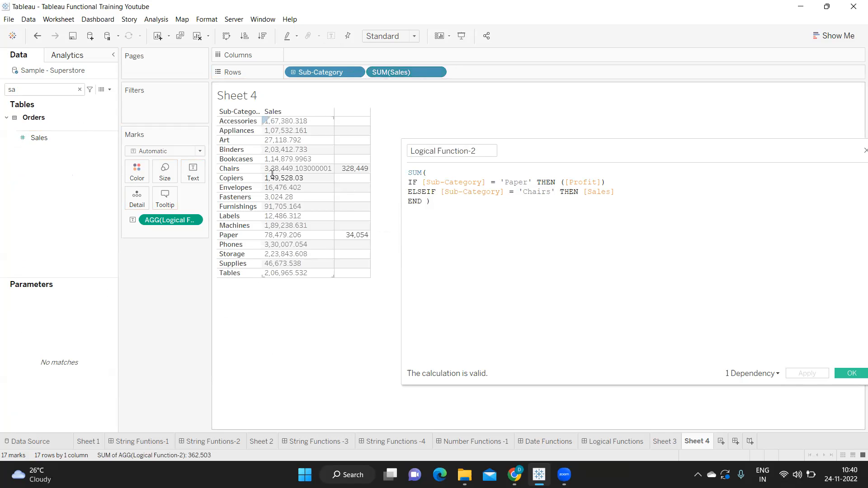
mouse_move(350, 175)
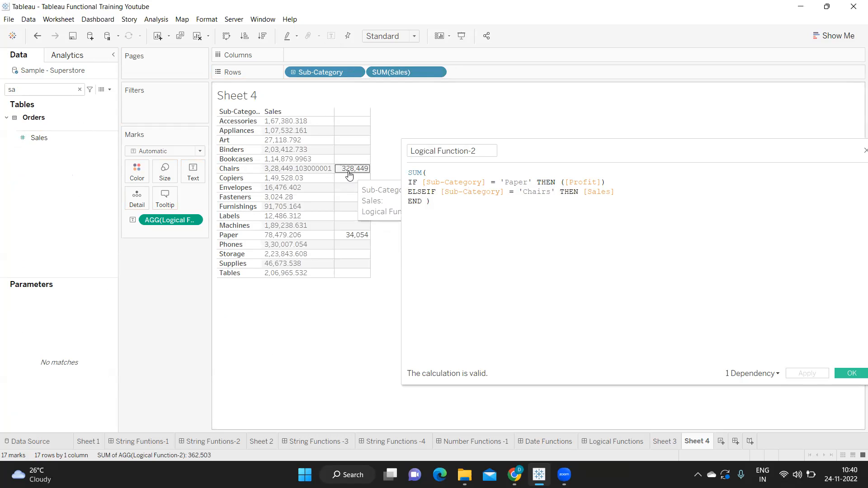
left_click(552, 212)
left_click_drag(410, 181, 624, 191)
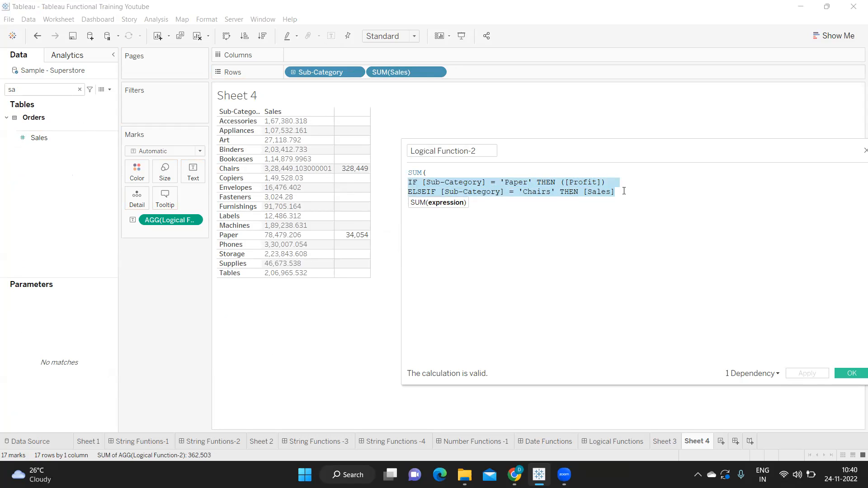
Step: Search the data fields for "or" and add Order Date to Columns
left_click(72, 92)
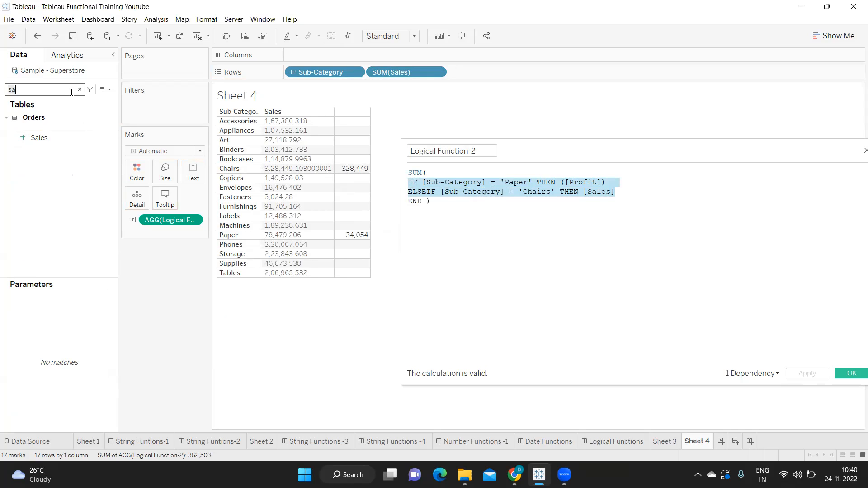
key("BackSpace")
key("BackSpace")
type("or")
left_click_drag(55, 130, 314, 58)
mouse_move(313, 58)
left_mouse_down()
mouse_move(292, 72)
mouse_move(320, 59)
left_mouse_up()
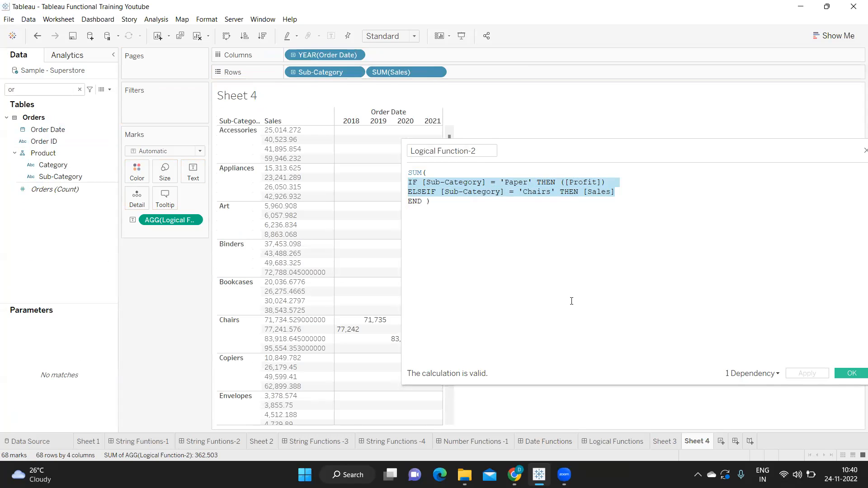
Step: Delete the ELSEIF Chairs branch from the formula, apply the calculation, and remove SUM(Sales) from Rows
left_click(486, 229)
left_click_drag(409, 191, 615, 192)
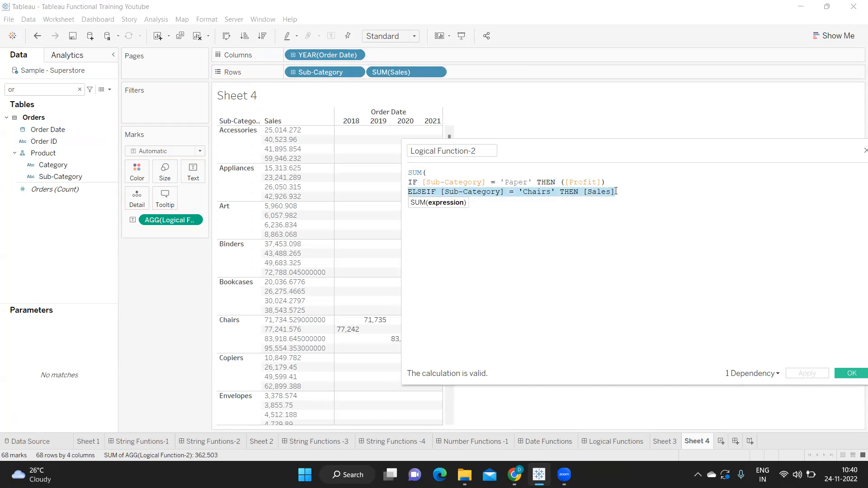
key("BackSpace")
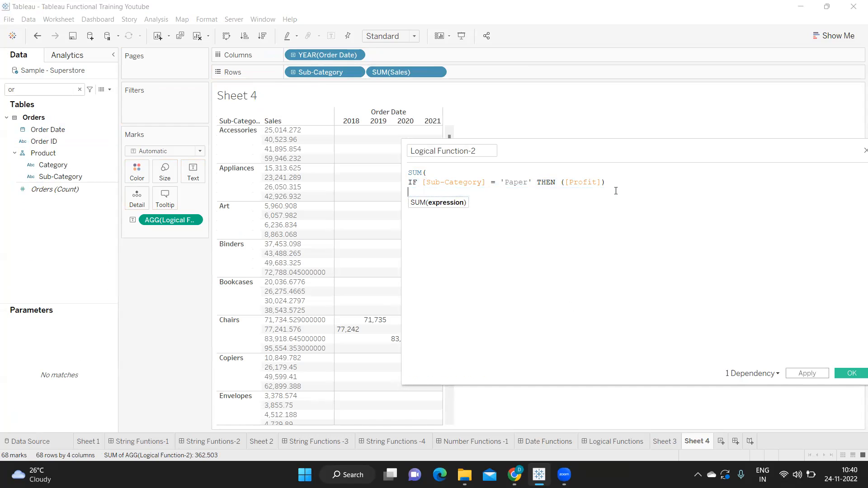
left_click(567, 232)
left_click(807, 373)
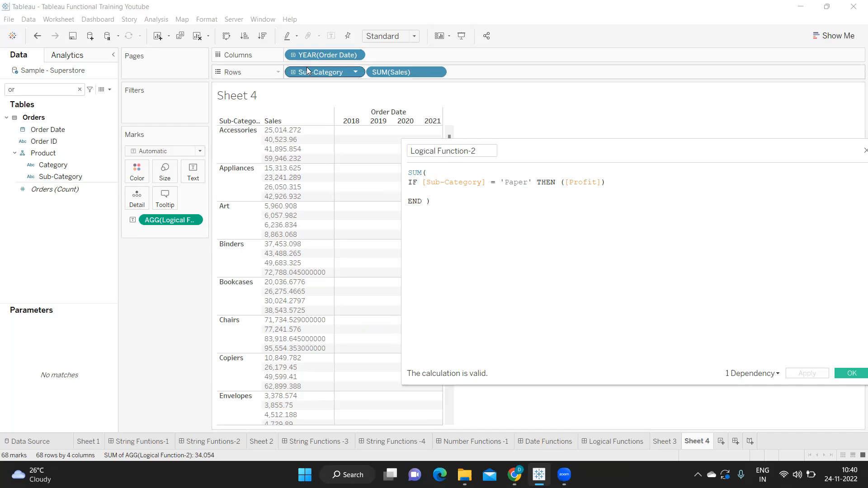
left_click_drag(391, 72, 172, 295)
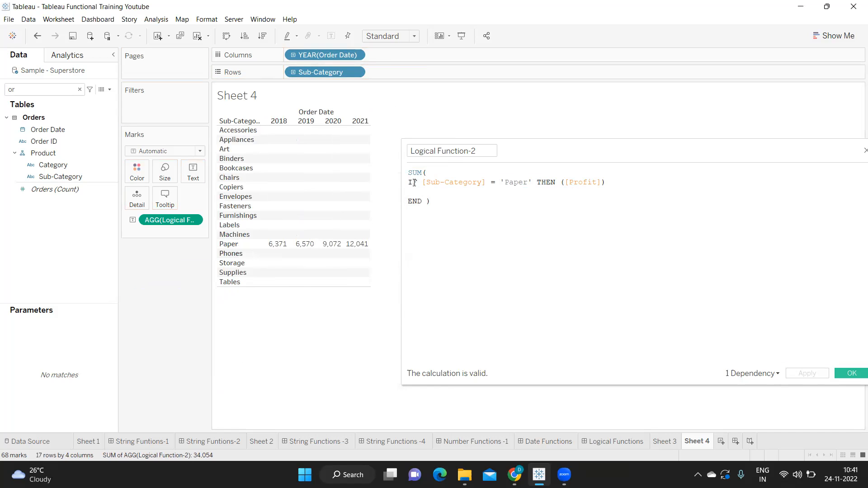
Step: Break the formula line after 'Paper' so THEN ([Profit]) sits on its own line
left_click_drag(408, 183, 534, 184)
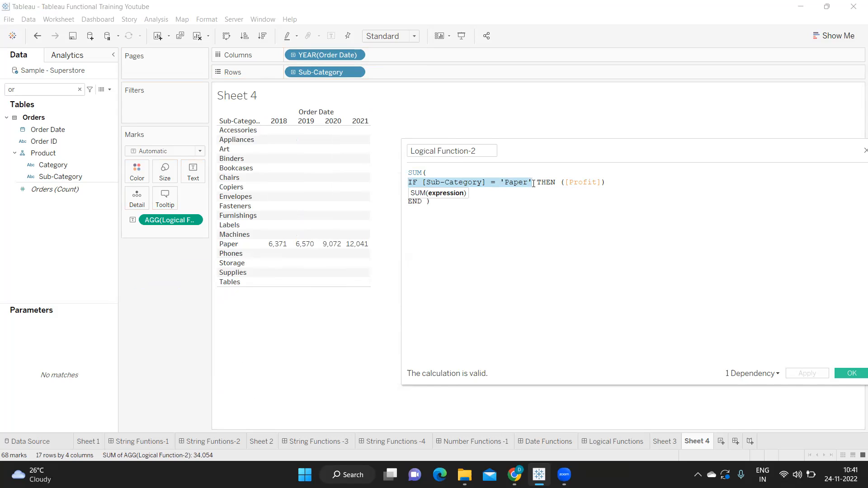
left_click(644, 182)
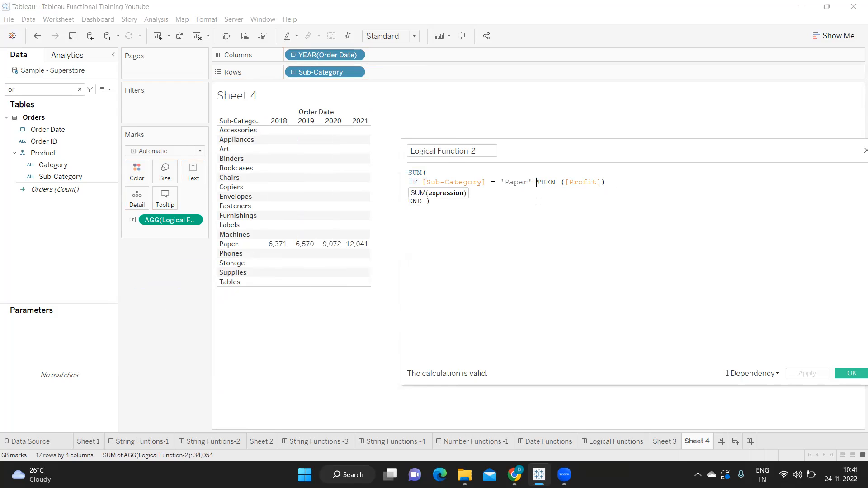
key("Return")
left_click(542, 181)
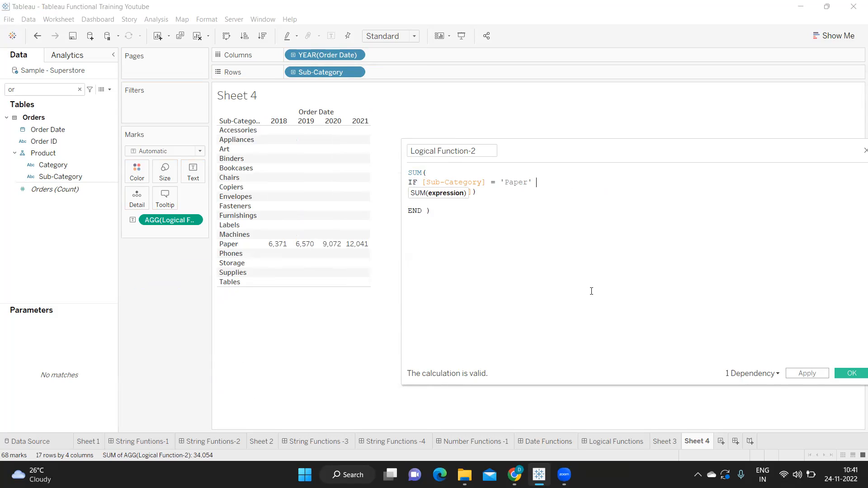
Step: Add AND YEAR([Order Date])=2020 after the Paper condition in the Logical Function-2 formula
type("AND")
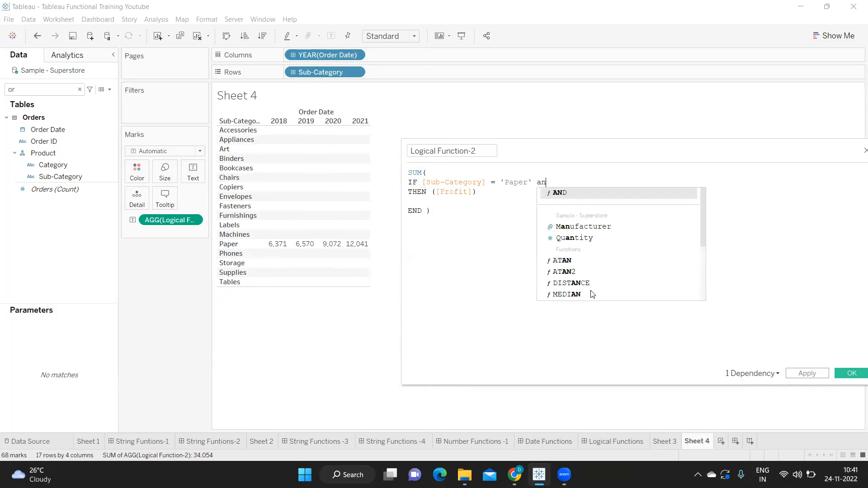
type("yea")
key("Return")
type("ord")
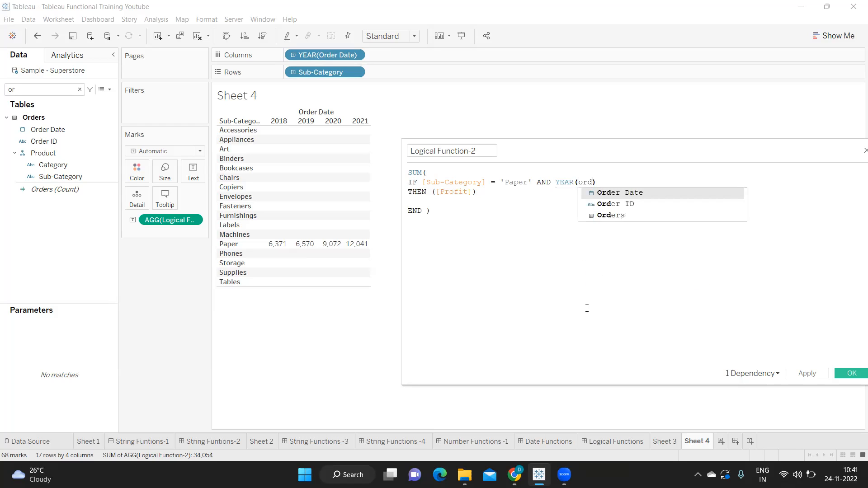
key("Return")
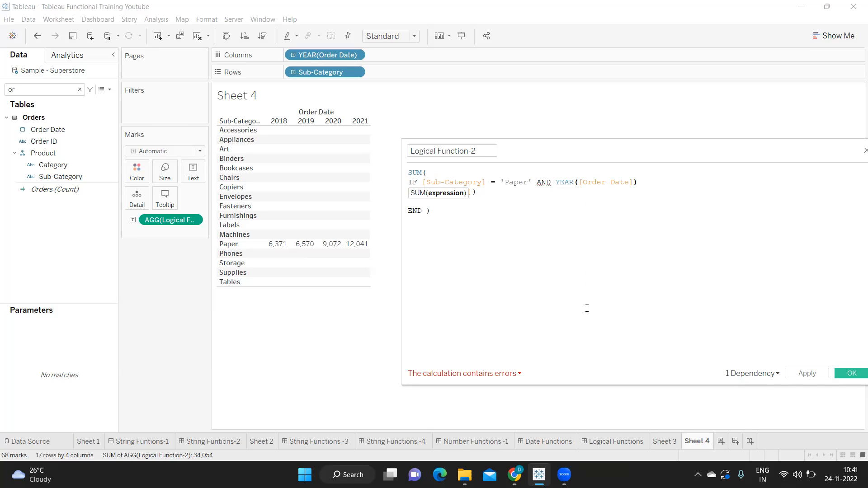
type("=")
type("200")
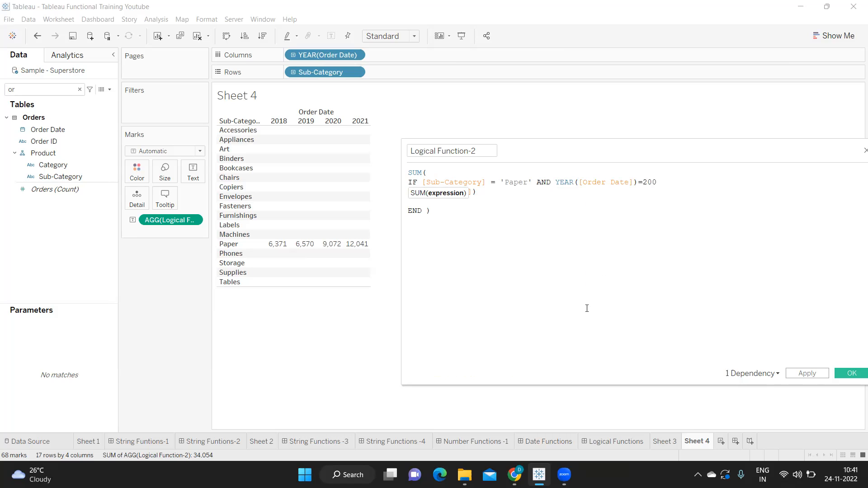
key("BackSpace")
type("3")
type("020")
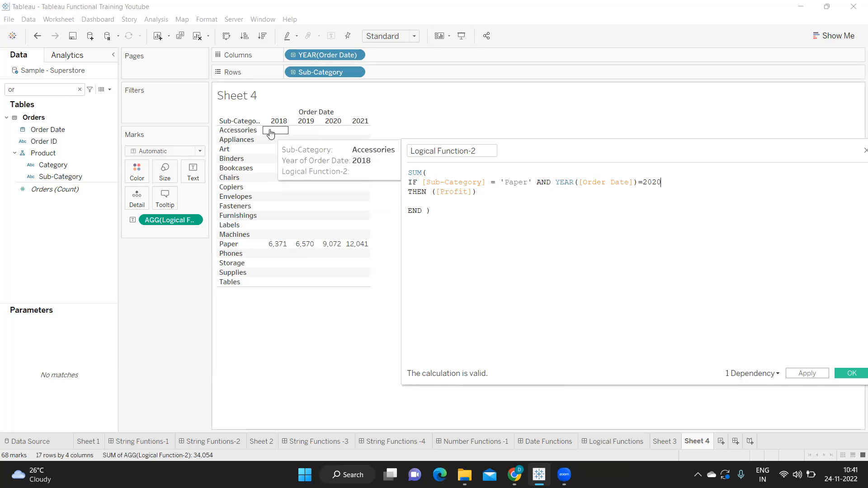
mouse_move(339, 249)
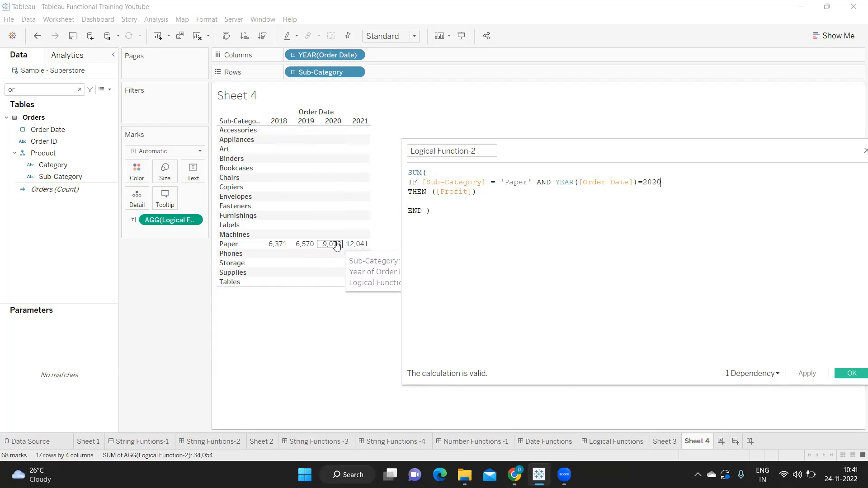
Step: Apply the calculation and examine the Paper result against the IF condition for 2020
left_click(807, 373)
mouse_move(327, 245)
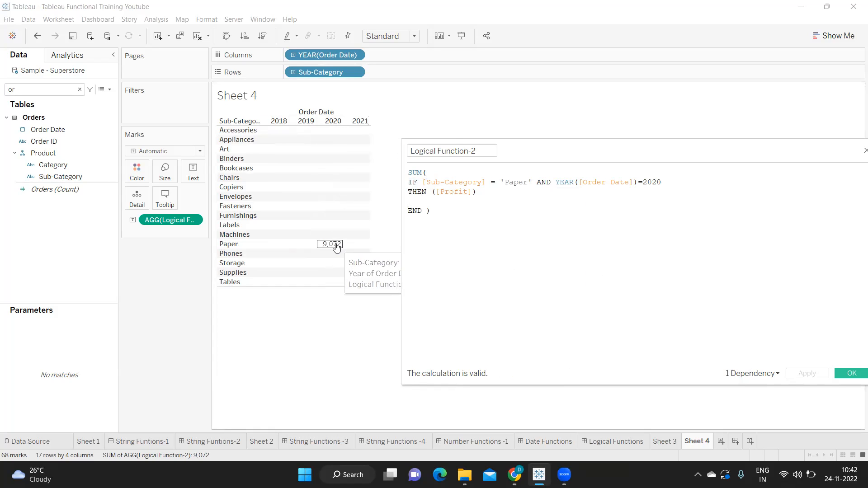
left_click_drag(674, 184, 408, 184)
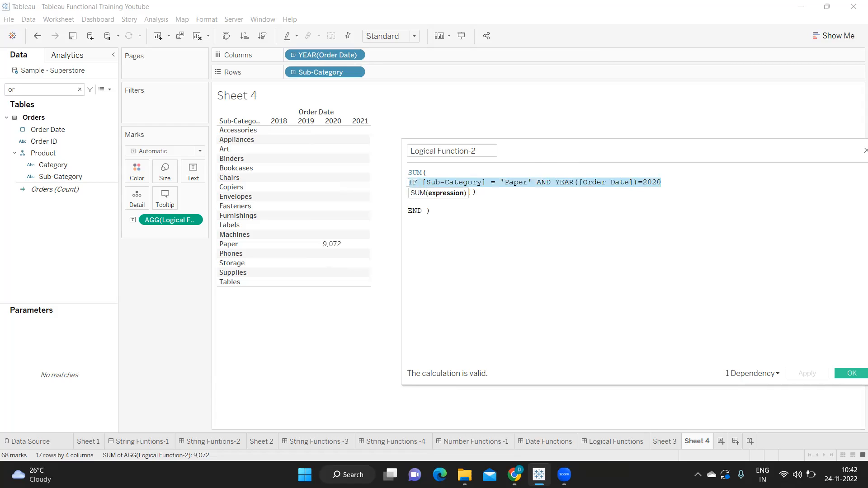
Step: Insert an opening parenthesis before YEAR([Order Date])=2020 and add OR after the condition
left_click(550, 181)
left_click(555, 182)
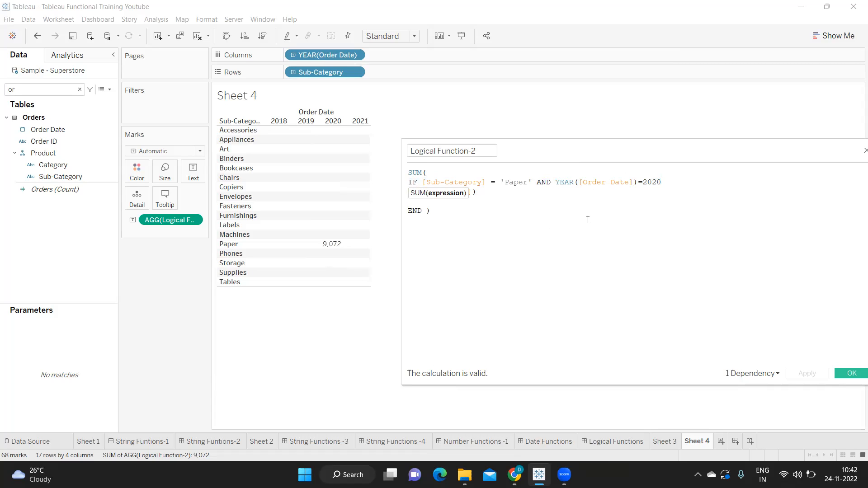
type("(")
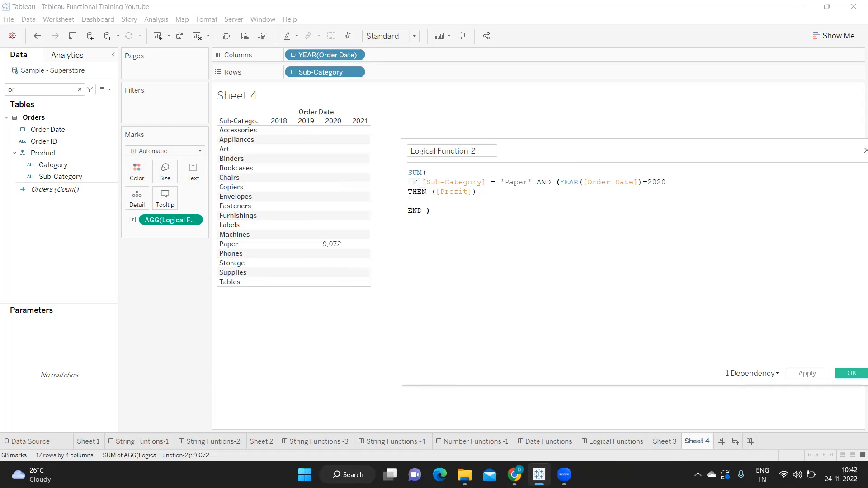
left_click(688, 181)
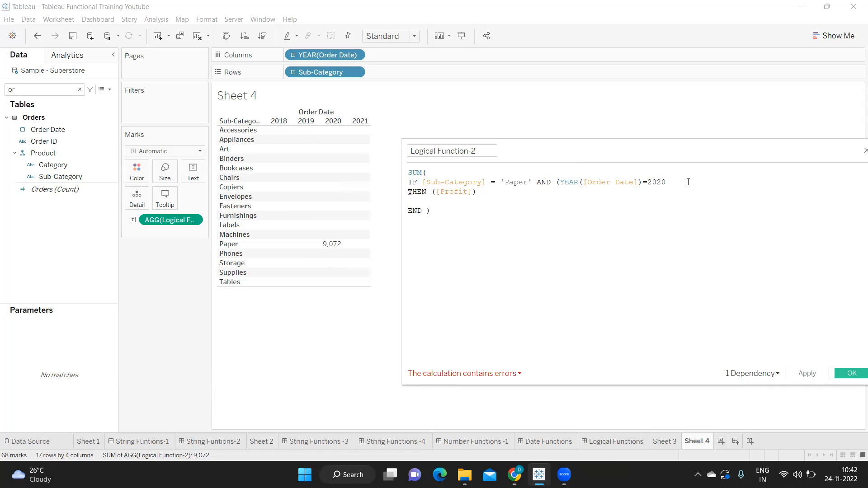
type("OR")
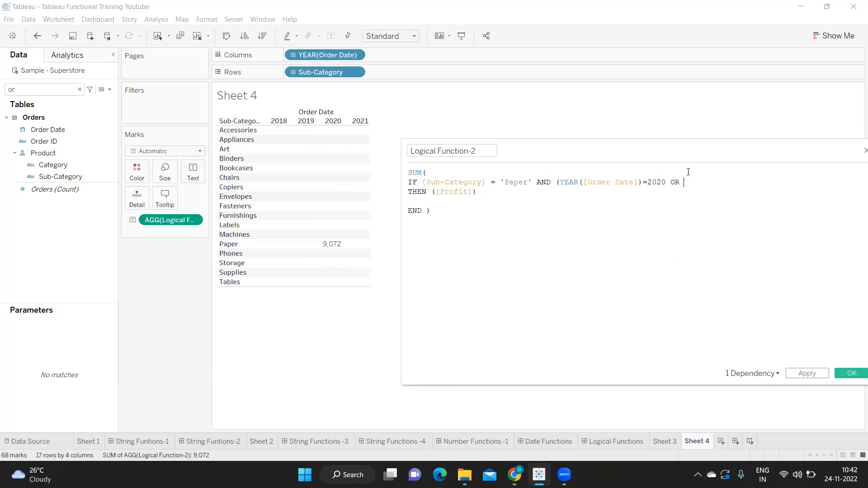
Step: Duplicate the YEAR([Order Date])=2020 condition after OR, change its year to 2021, and close the parenthesis
left_click_drag(559, 183, 665, 184)
key("ctrl+c")
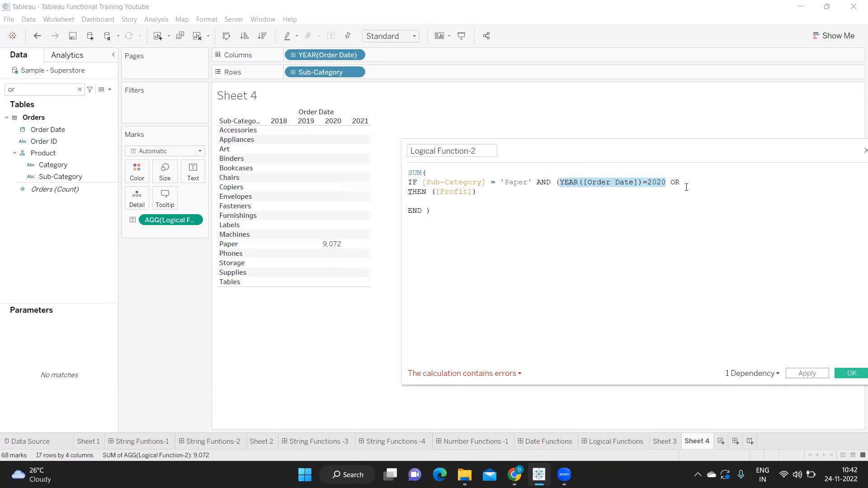
left_click(703, 184)
key("ctrl+v")
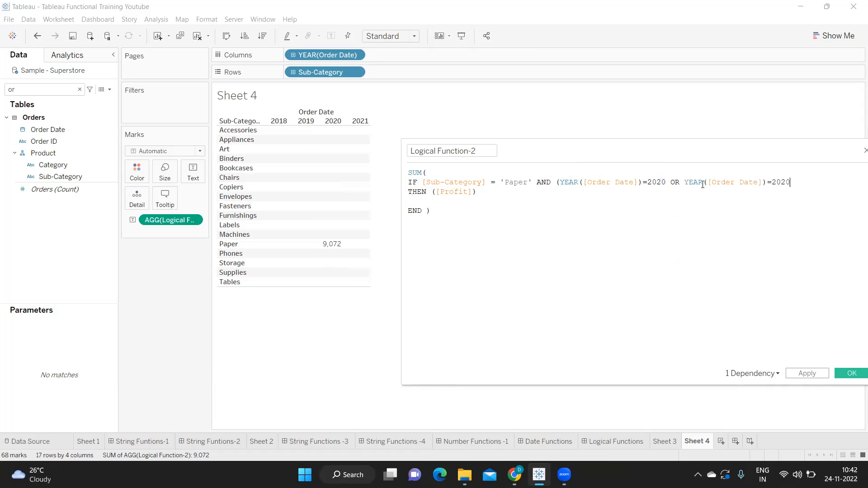
type(")")
left_click(790, 181)
key("BackSpace")
type("1")
left_click(728, 283)
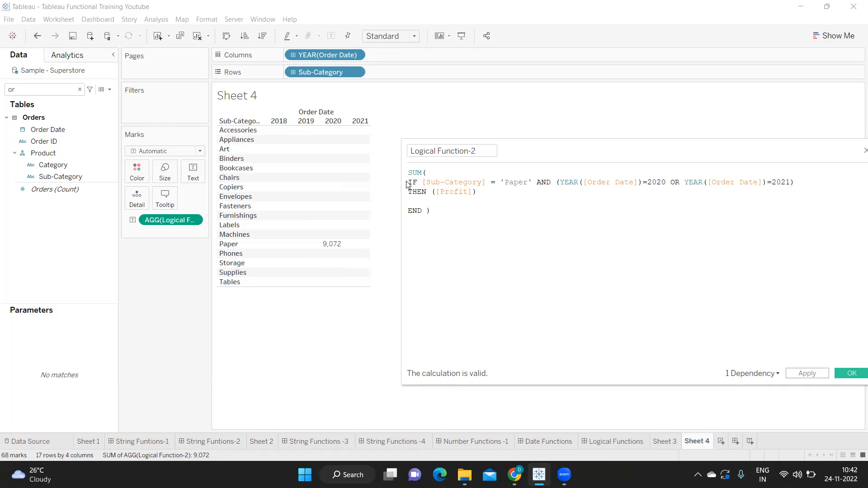
Step: Review the Paper, AND, 2020 and 2021 parts of the condition, and apply the calculation to the view
left_click_drag(409, 182, 532, 181)
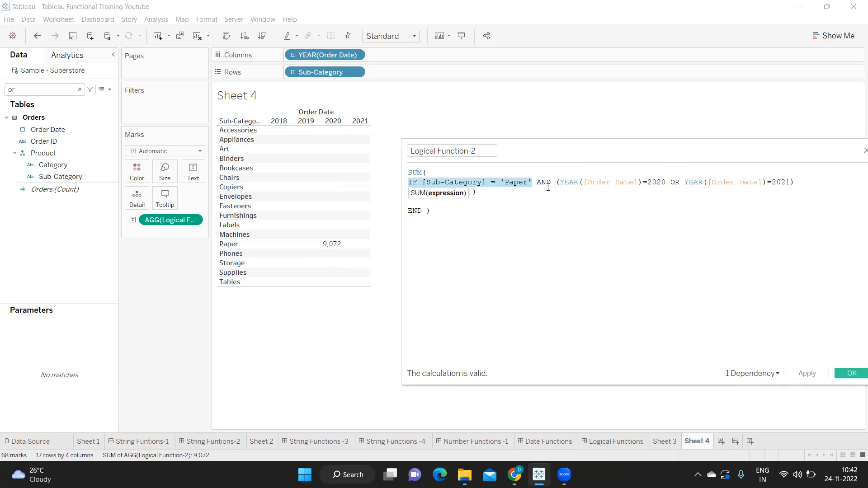
double_click(543, 183)
double_click(656, 182)
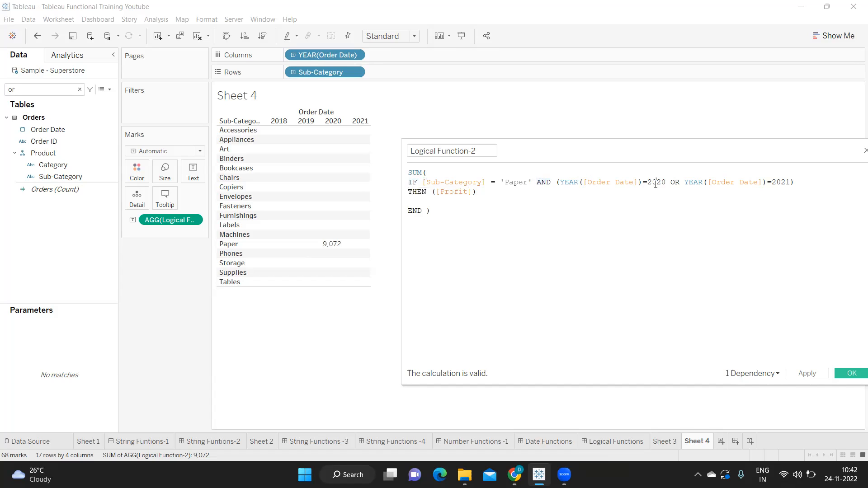
double_click(787, 182)
left_click(809, 375)
mouse_move(335, 244)
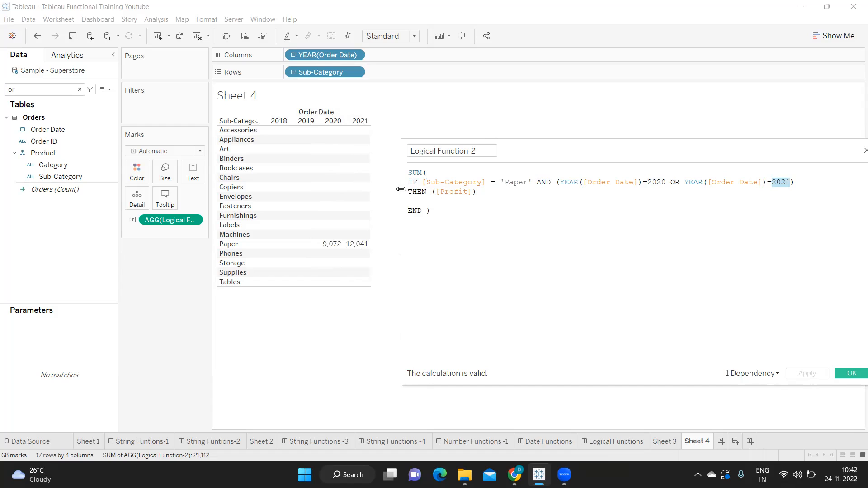
Step: Comment out the IF condition line with // and paste an active copy of it on a new line below
left_click_drag(410, 183, 809, 184)
key("ctrl+c")
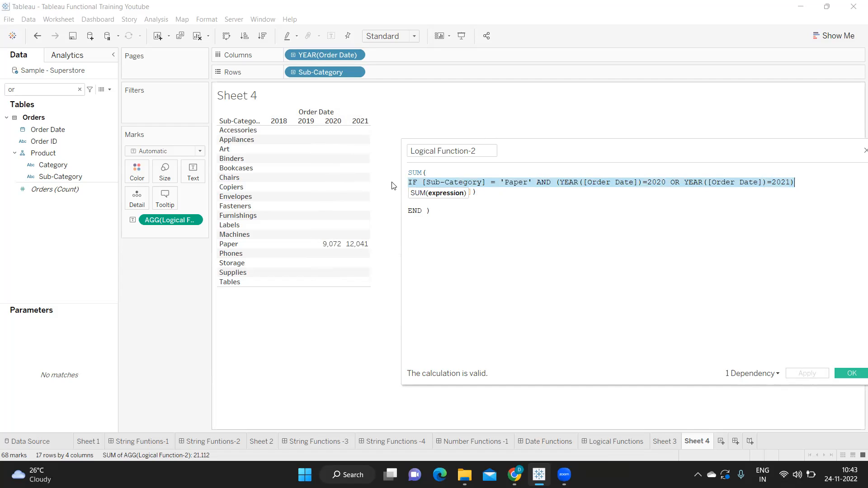
left_click(410, 183)
type("//")
left_click(811, 181)
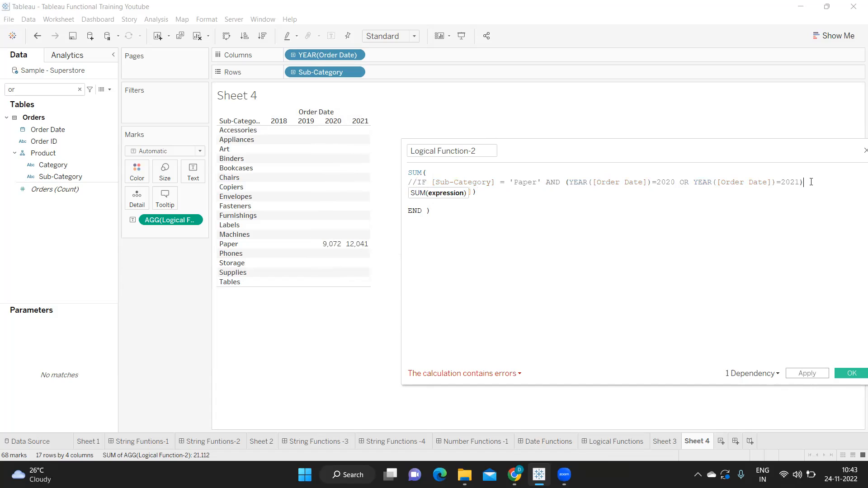
key("Return")
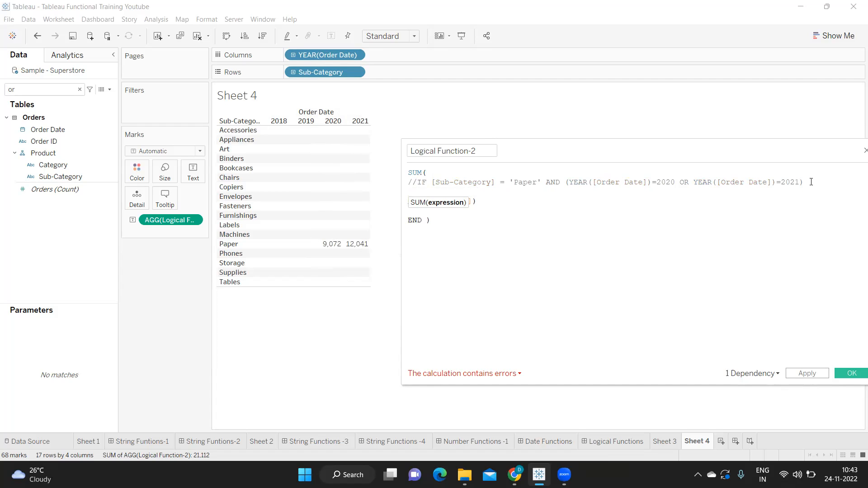
key("ctrl+v")
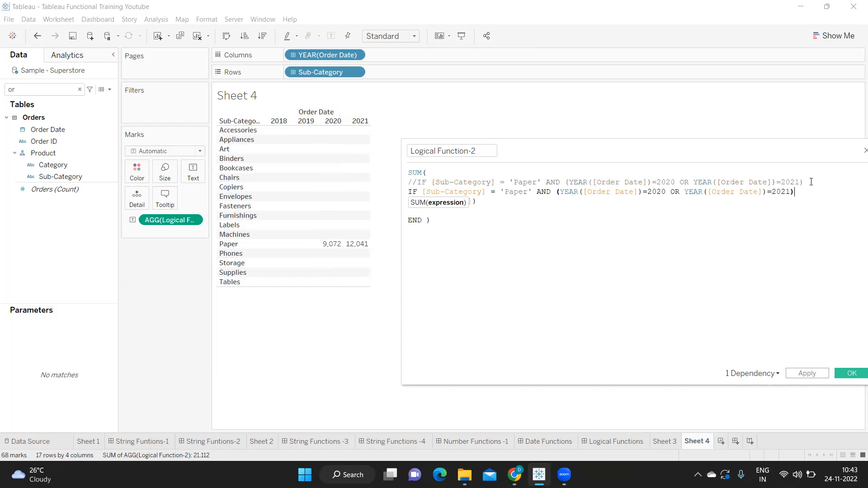
Step: Delete AND and the opening parenthesis after 'Paper' in the active IF line
double_click(547, 192)
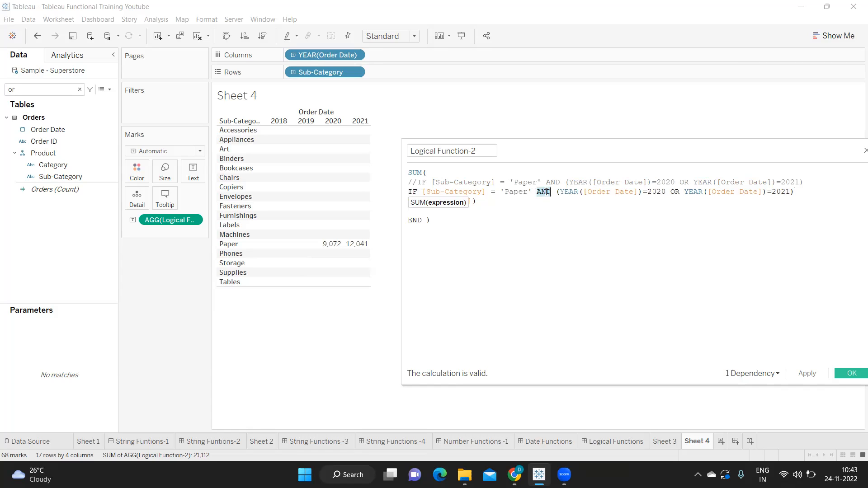
key("BackSpace")
key("Delete")
key("Delete")
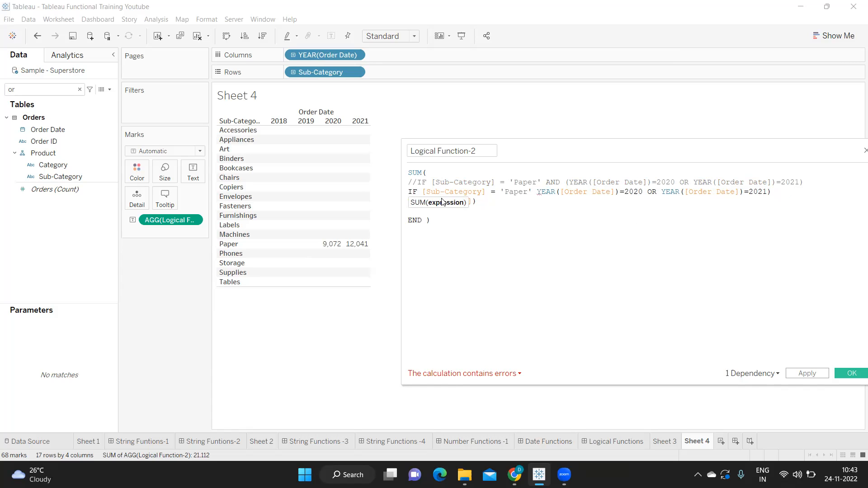
Step: Add "and" after 'Paper', then insert a copied [Sub-Category] = 'Paper' condition followed by "and" after OR
left_click_drag(424, 192, 531, 191)
key("ctrl+c")
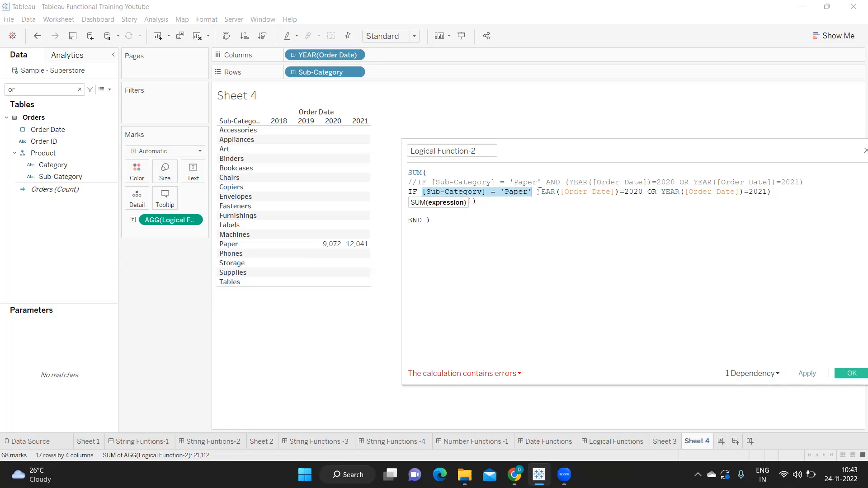
left_click(536, 192)
type("and")
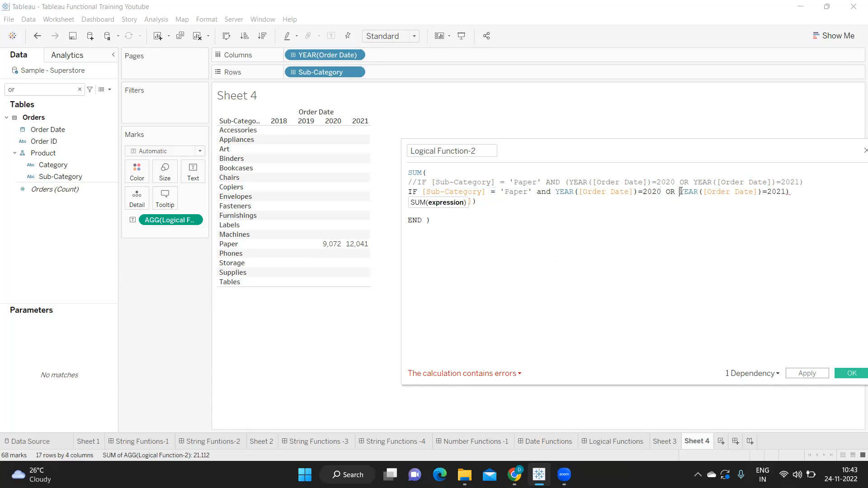
left_click(681, 191)
key("ctrl+v")
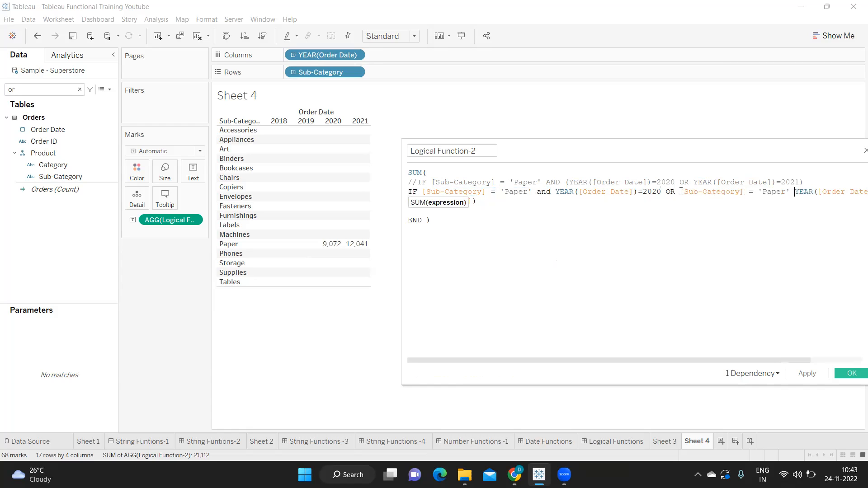
type("and")
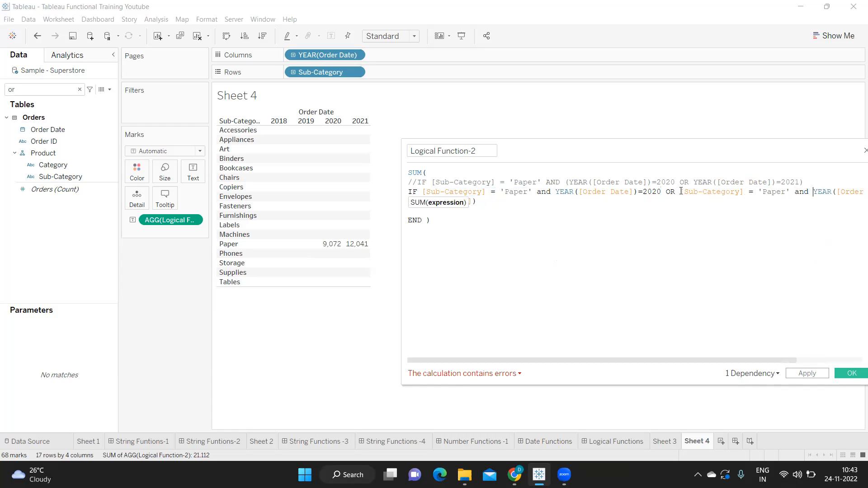
Step: Hide the function list, widen the calculation editor, and delete the extra closing parenthesis after 2021
left_click_drag(645, 149, 415, 129)
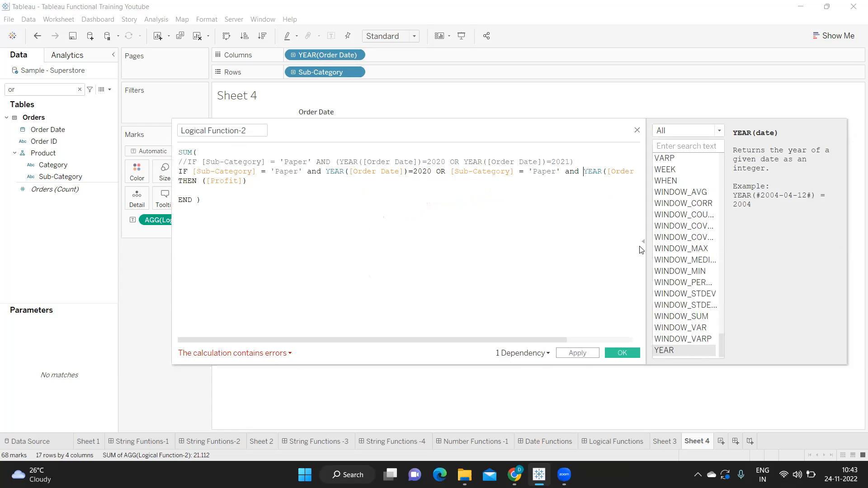
left_click(643, 241)
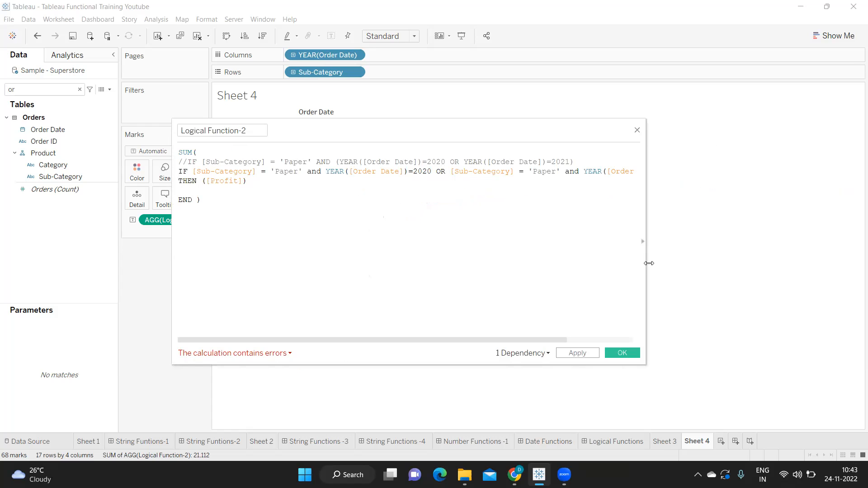
left_click_drag(649, 263, 859, 278)
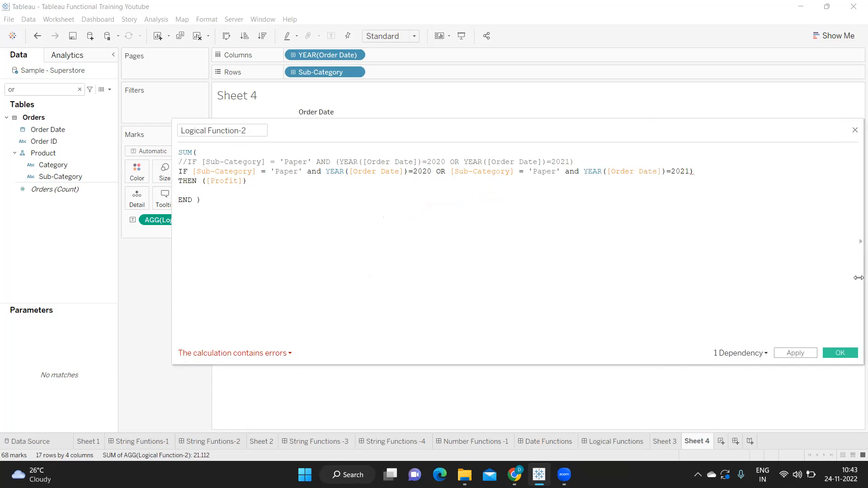
left_click(705, 171)
key("BackSpace")
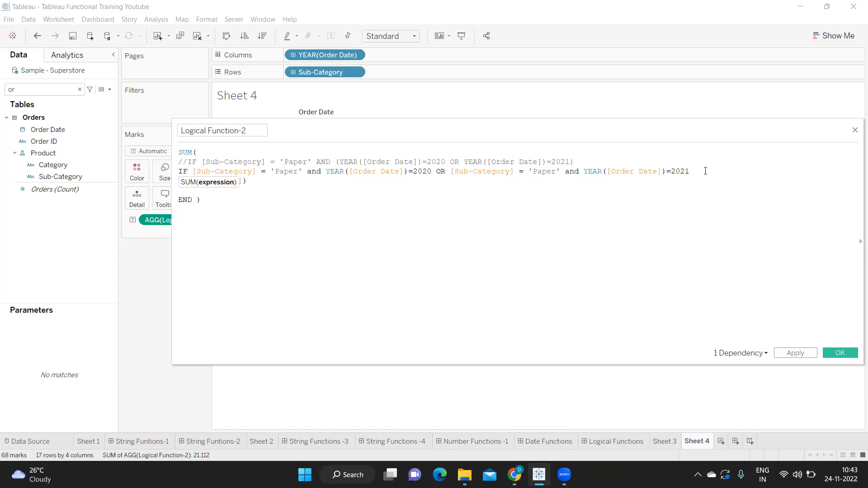
Step: Narrow the calculation editor, move it off the sub-category table, and apply the revised formula
left_click_drag(668, 140, 624, 142)
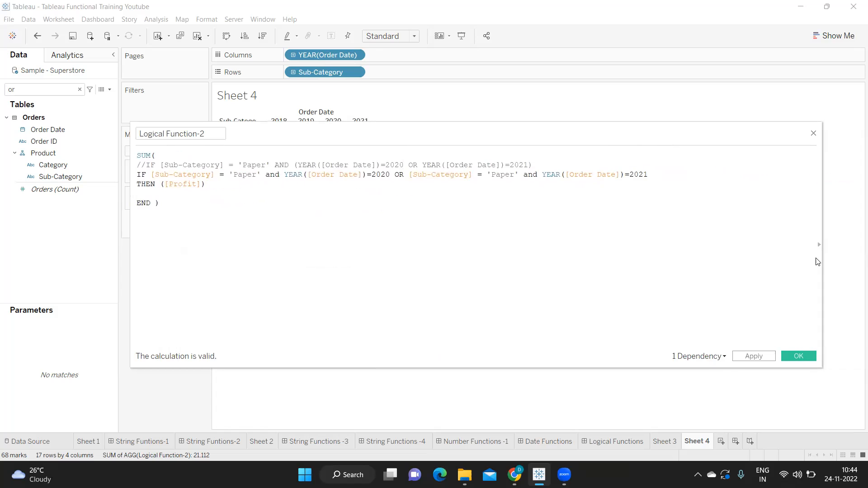
left_click_drag(824, 256, 758, 267)
left_click_drag(335, 143, 624, 141)
left_click(765, 353)
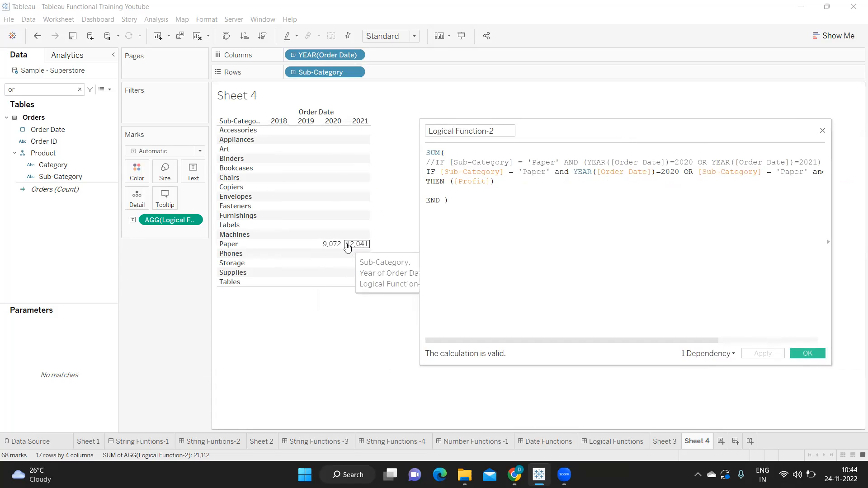
Step: Widen the calculation editor and examine the two Paper-and-year conditions joined by OR
left_click_drag(420, 234, 98, 234)
left_click_drag(116, 172, 361, 173)
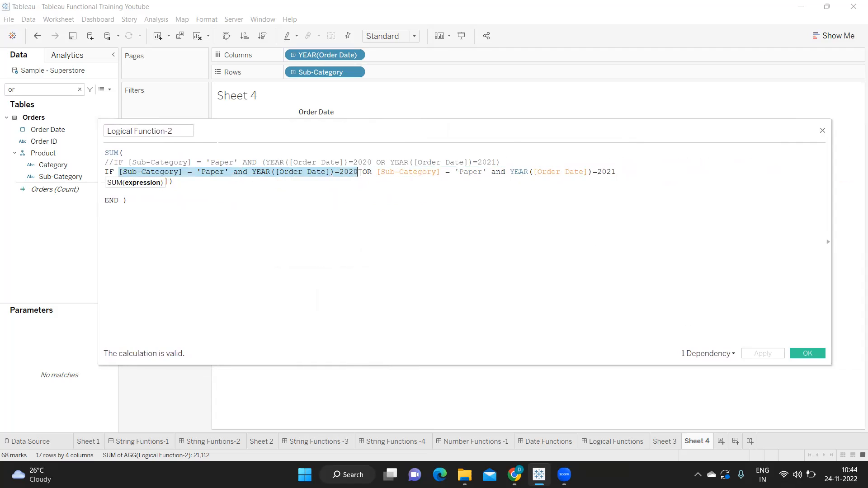
double_click(367, 173)
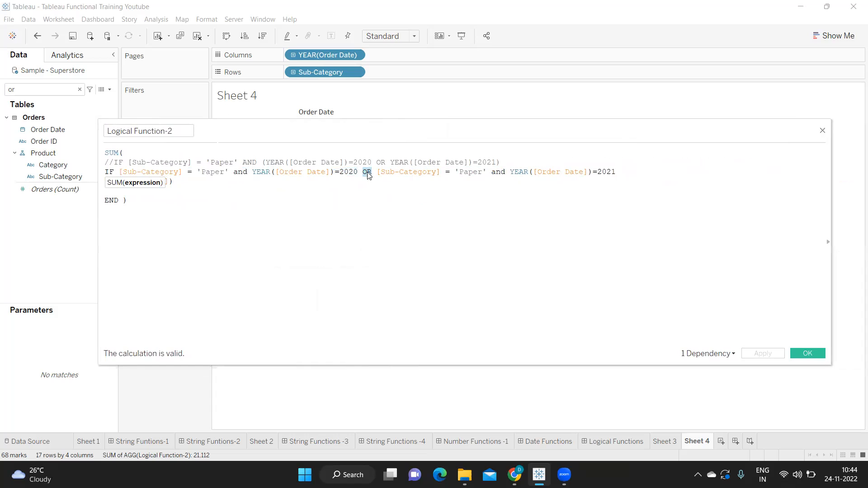
left_click_drag(378, 173, 577, 178)
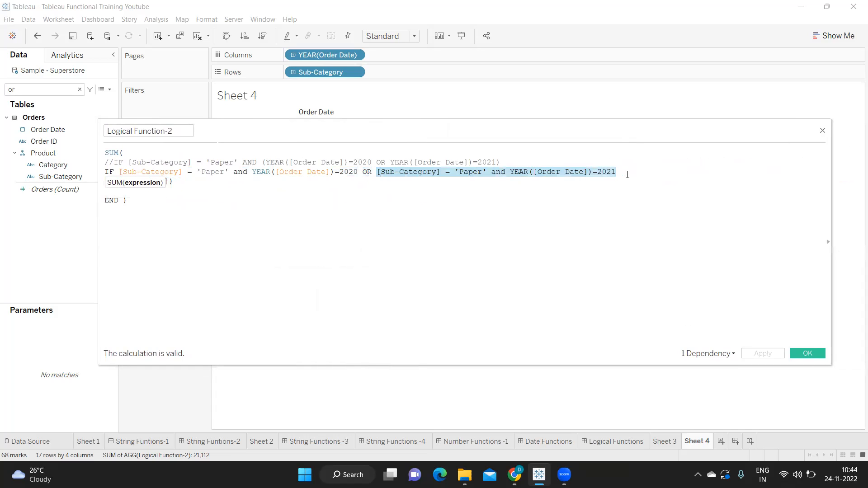
Step: Enclose the Paper-and-2020 condition and the Paper-and-2021 condition each in their own parentheses around OR, and apply the formula
left_click(359, 173)
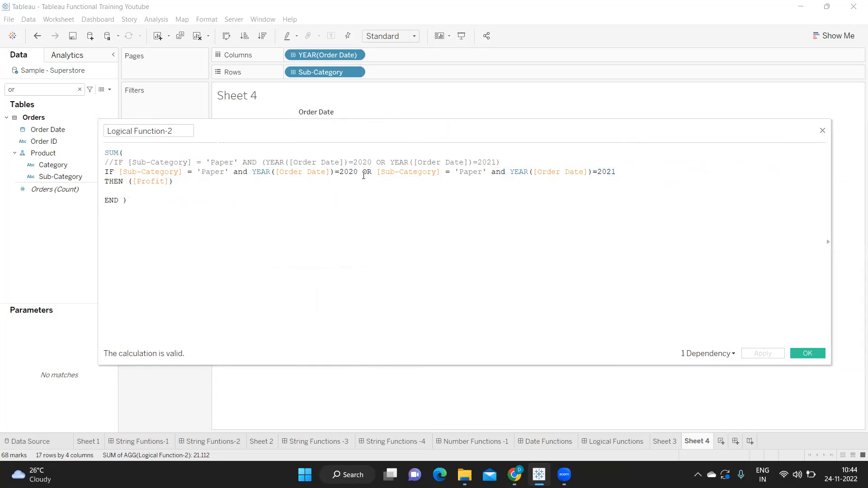
type(")")
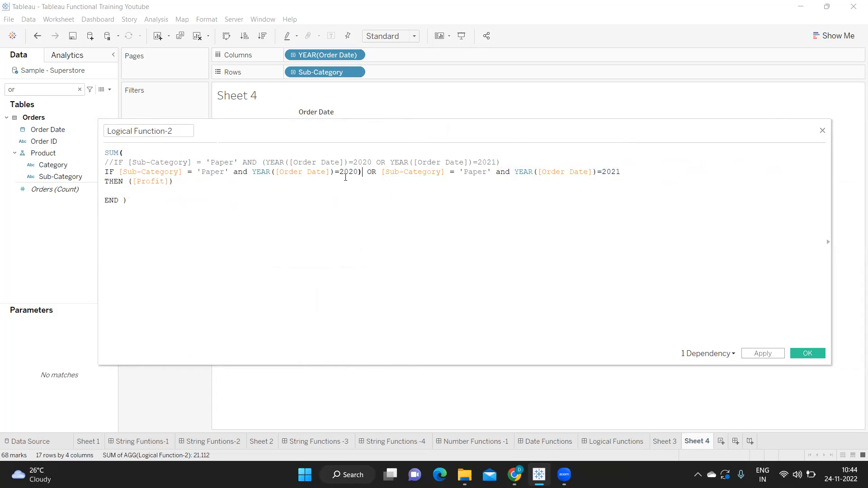
left_click(120, 174)
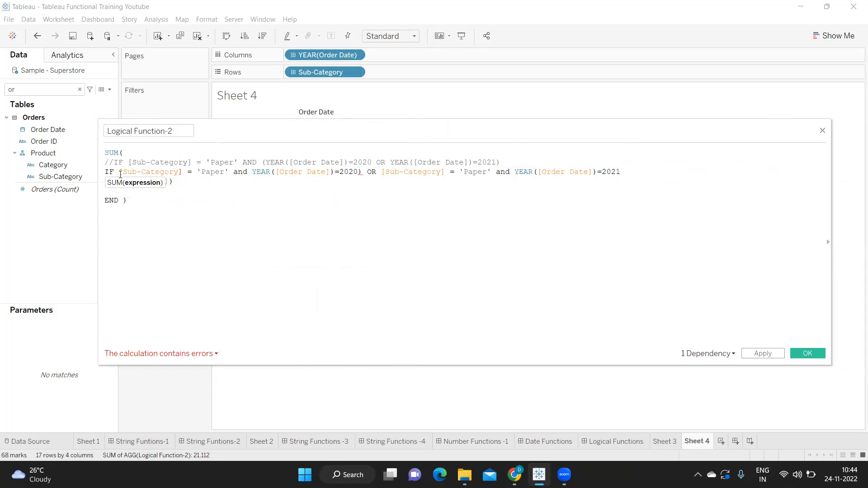
type("(")
left_click(387, 173)
type("(")
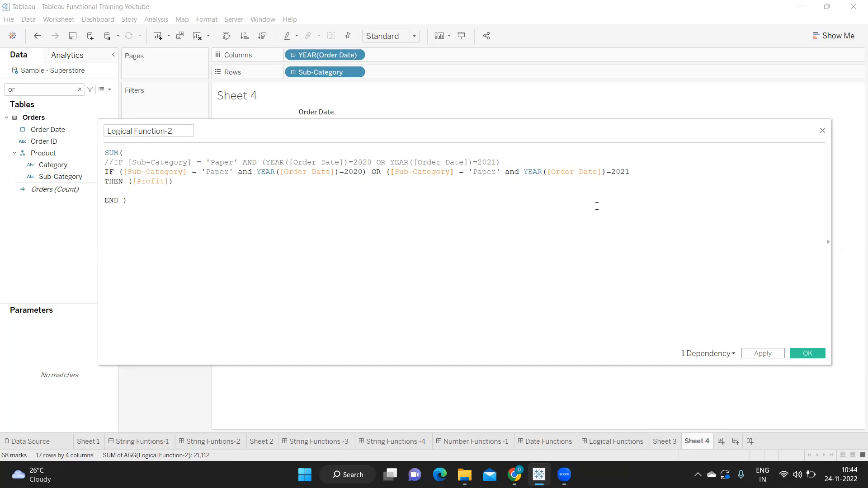
left_click(643, 173)
type(")")
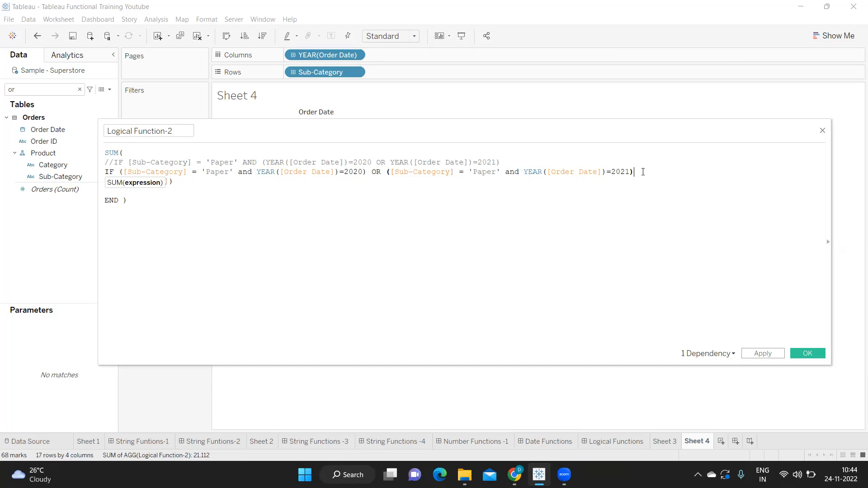
left_click(763, 353)
Step: Narrow the calculation editor and move it clear of the sub-category table to examine the Paper row for 2020 and 2021
left_click_drag(661, 136, 669, 159)
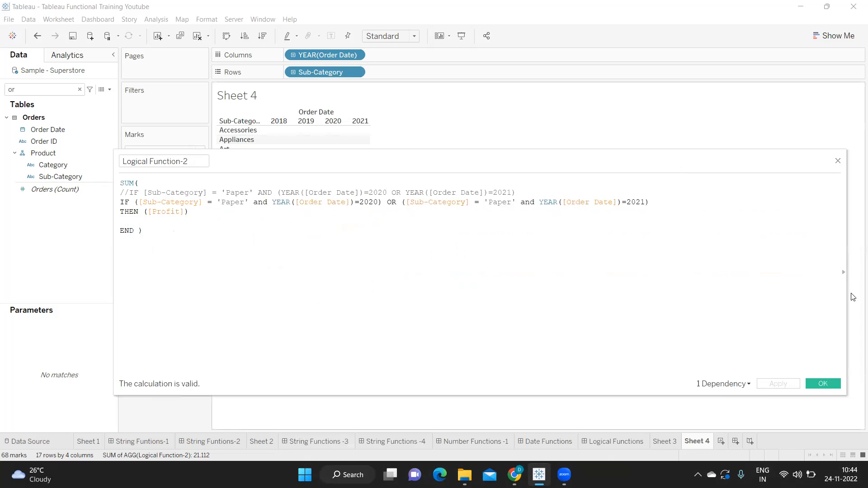
left_click_drag(854, 307, 536, 312)
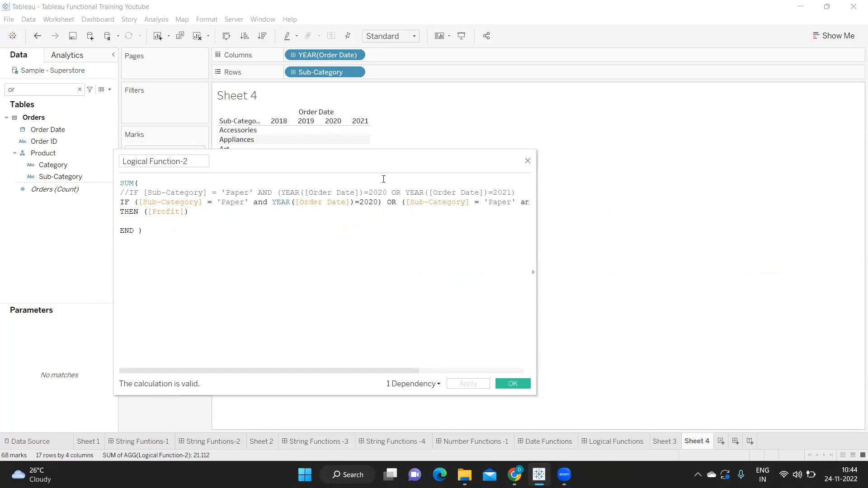
left_click_drag(384, 164, 703, 152)
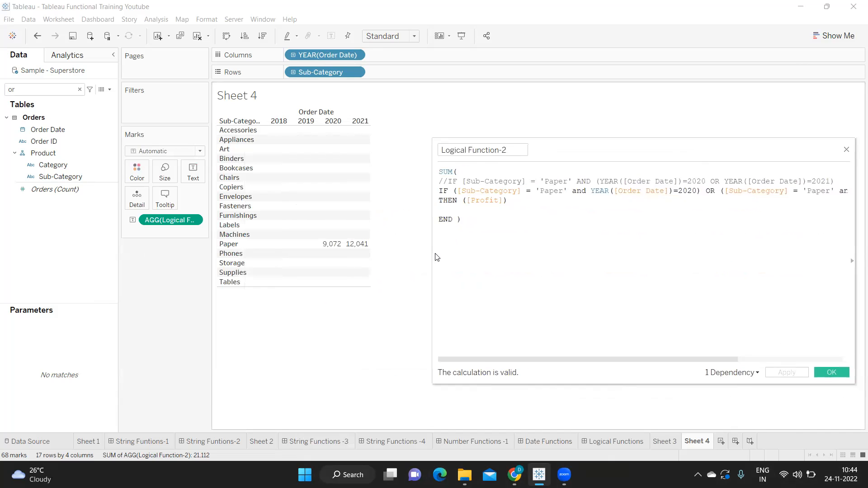
mouse_move(332, 247)
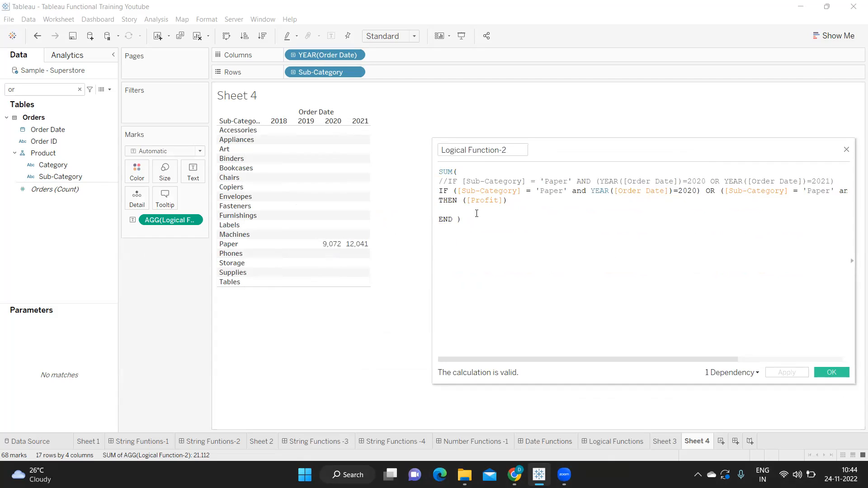
Step: Select the uncommented IF condition and its THEN ([Profit]) line in the formula
left_click_drag(539, 207, 428, 193)
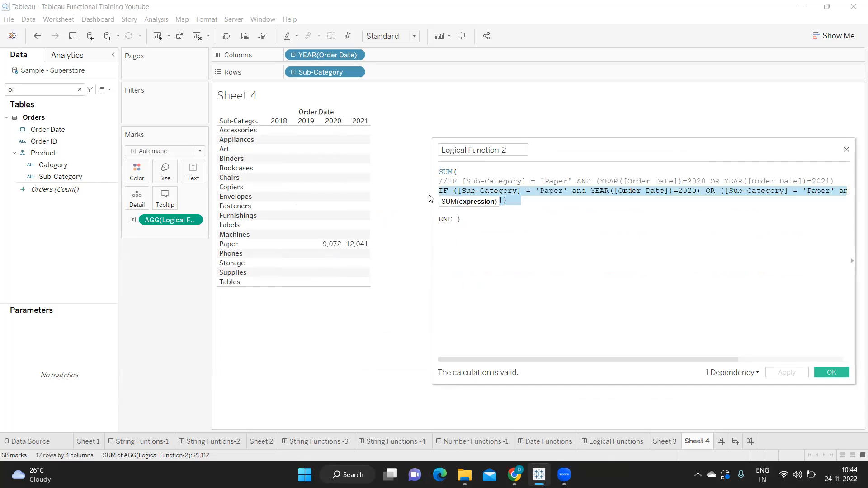